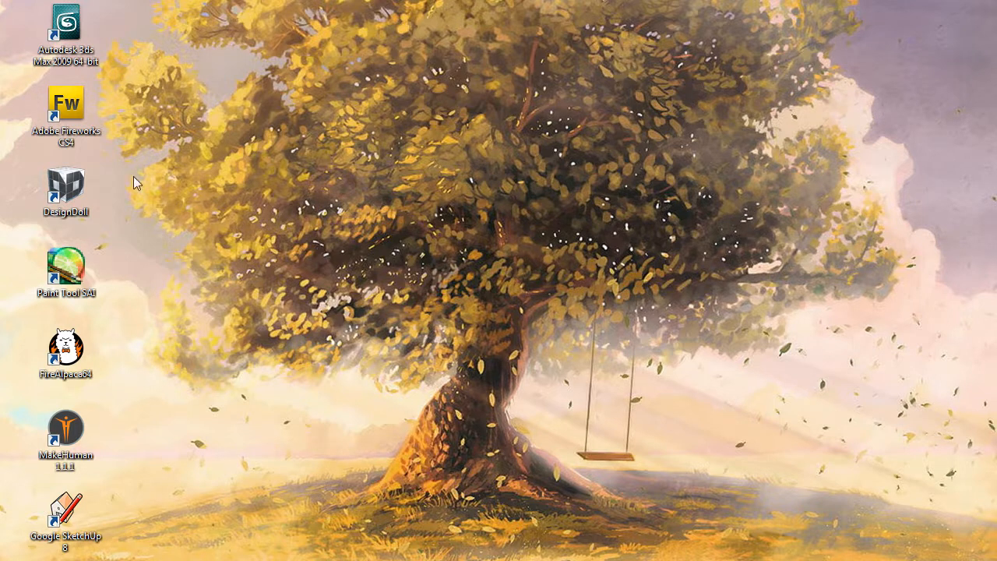
- Launch DesignDoll from the desktop and look at the default figure from another angle
drag(153, 177, 72, 225)
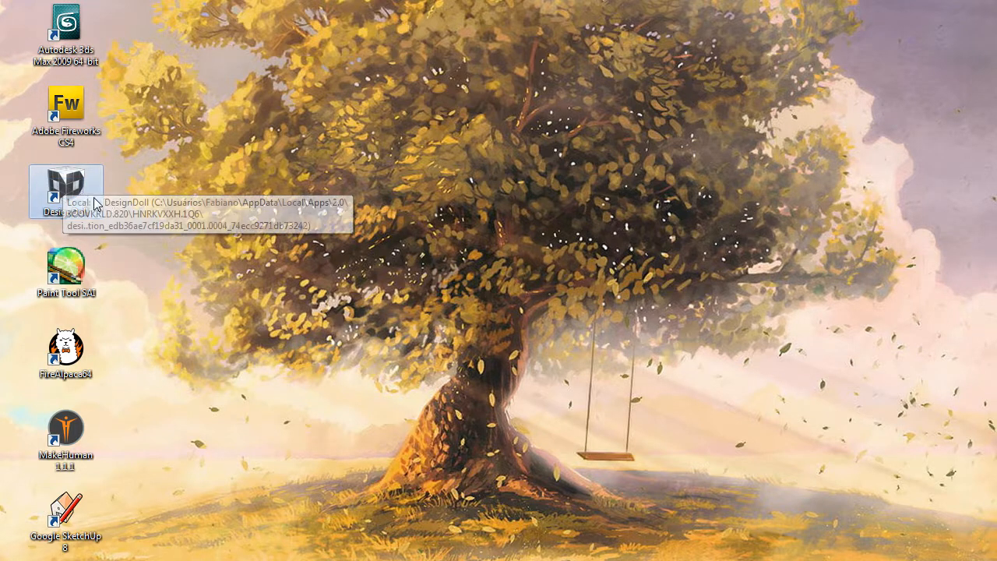
double_click(84, 214)
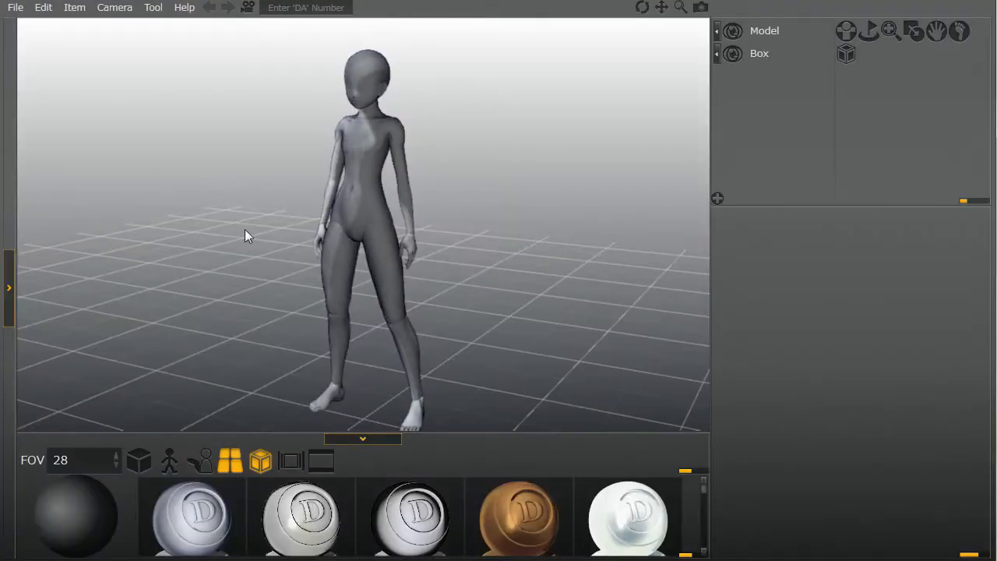
right_drag(249, 286, 314, 305)
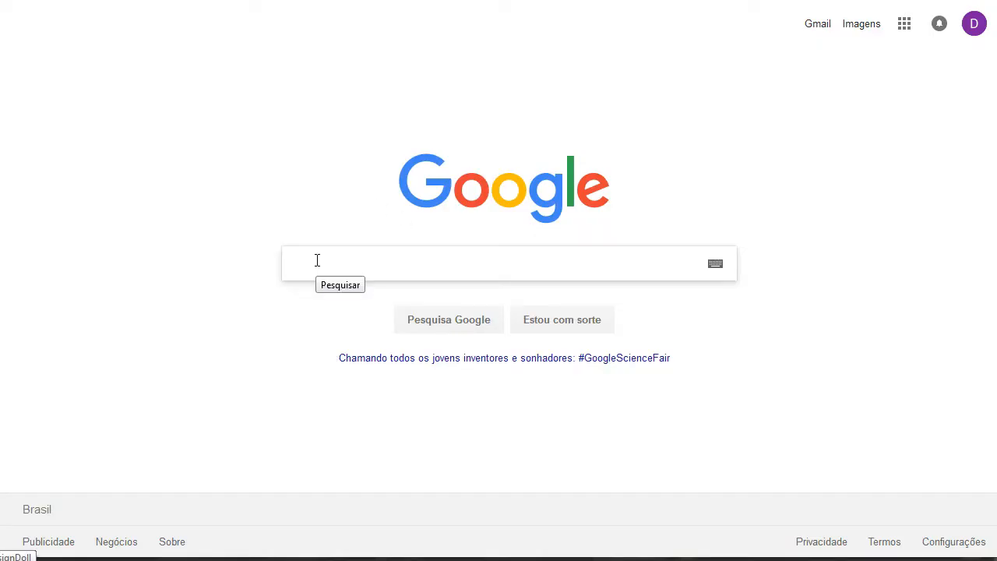
- Switch to the web browser, search Google for "design doll" and open the DesignDoll | Terawell website
text(design doll)
key(Return)
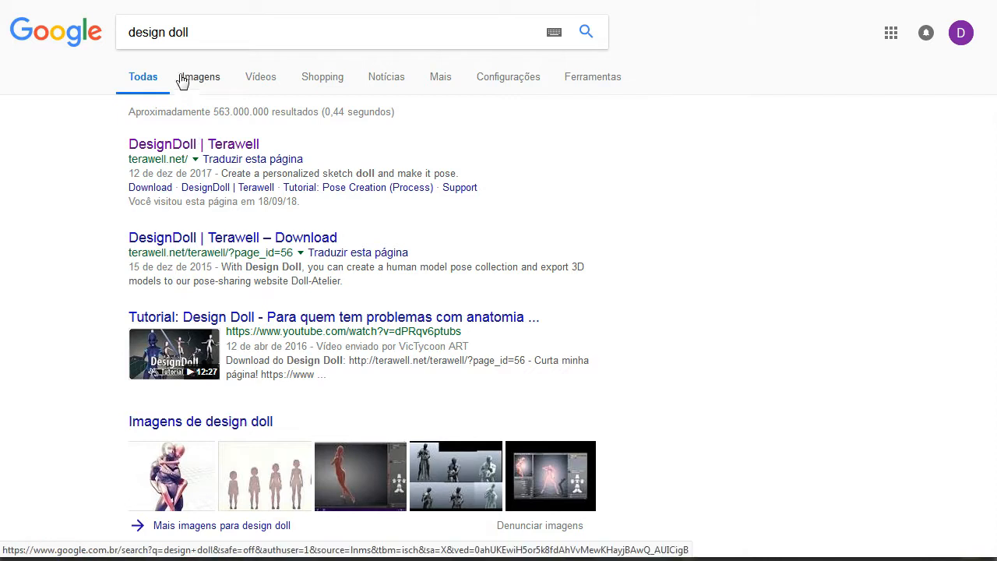
click(119, 38)
key(Escape)
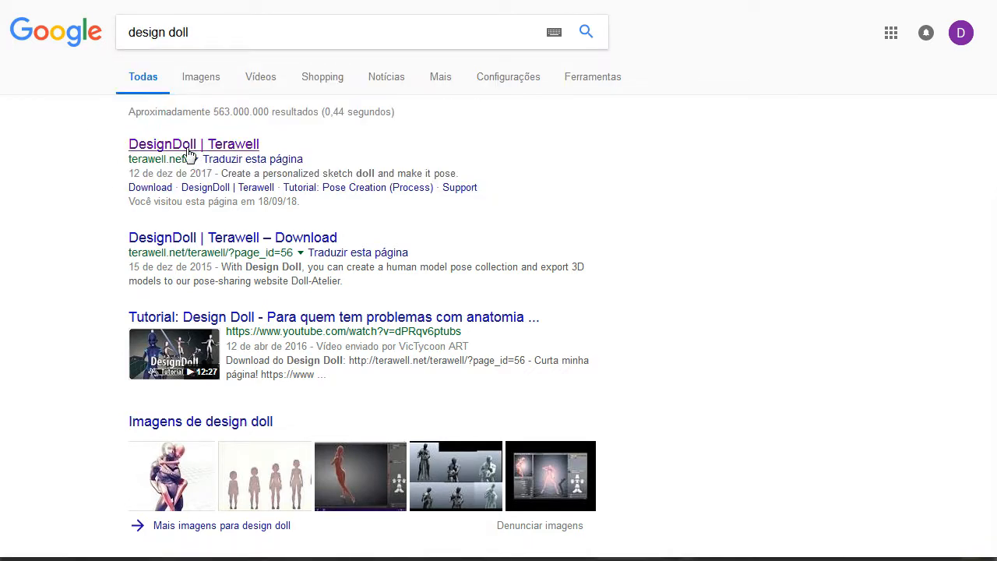
click(179, 155)
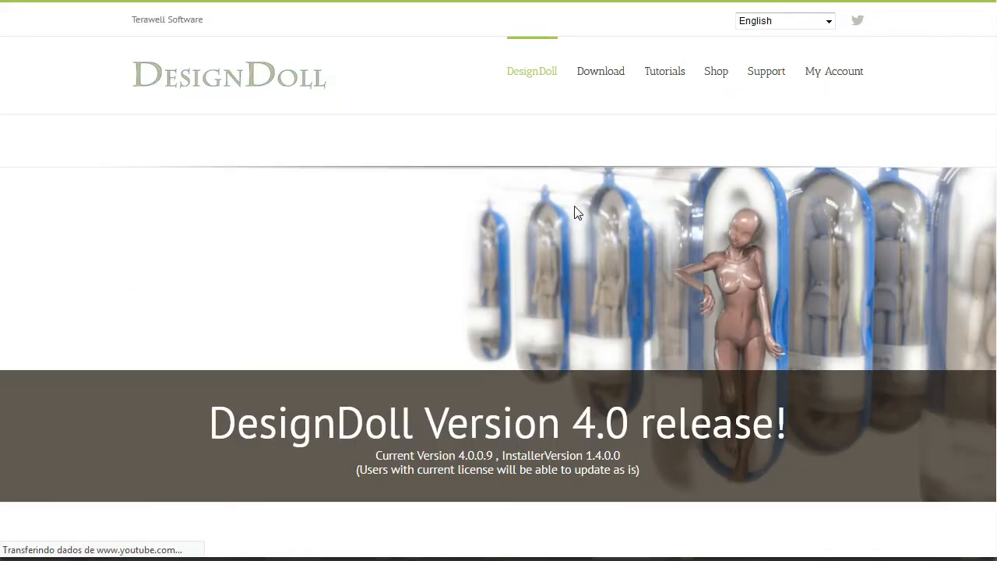
- Read through the DesignDoll home page, examining the teaser video section and the feature overview, and return to its beginning
scroll(574, 209, down, 8)
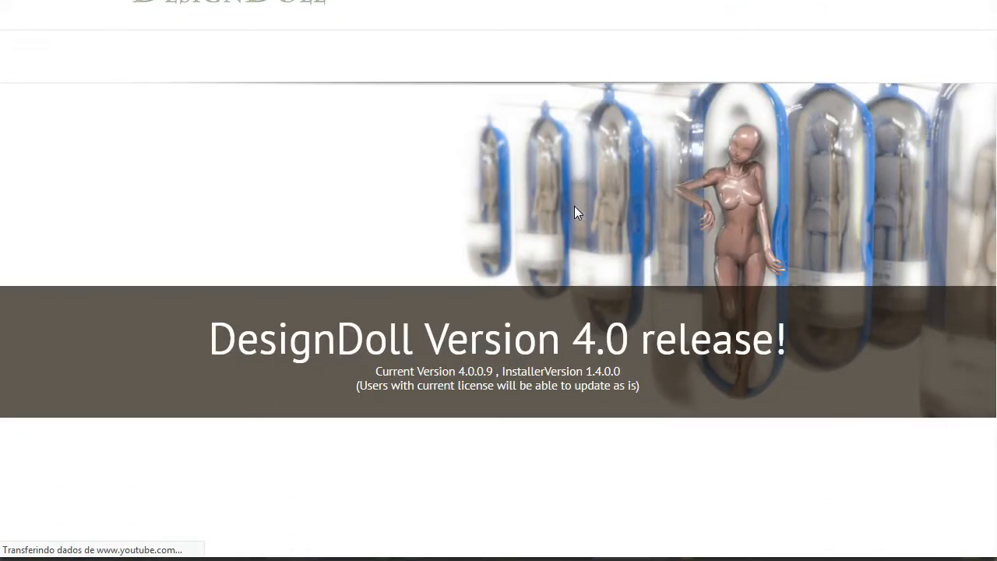
scroll(576, 205, up, 5)
scroll(575, 206, up, 3)
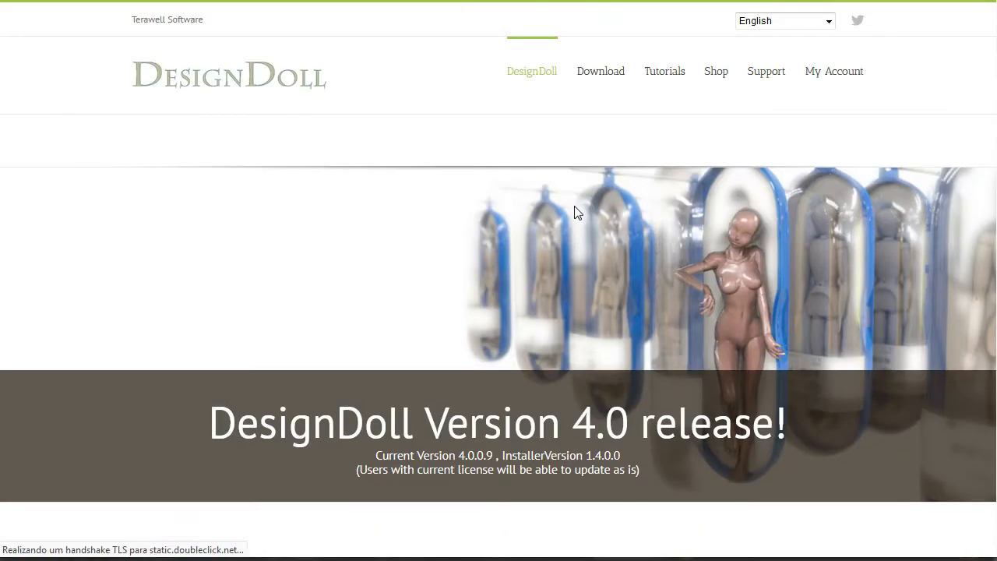
scroll(576, 210, down, 3)
scroll(775, 141, down, 5)
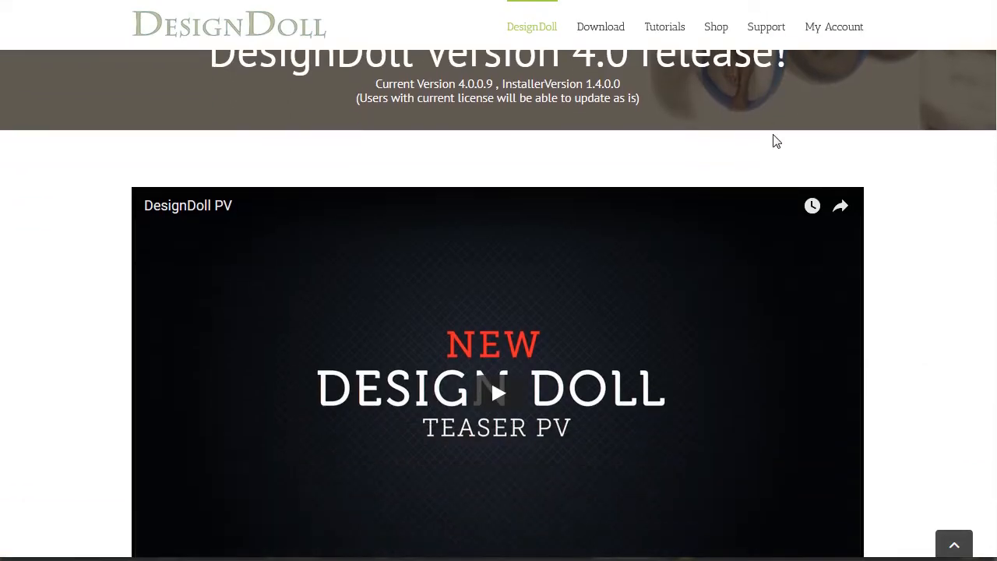
scroll(508, 200, down, 3)
scroll(508, 200, down, 10)
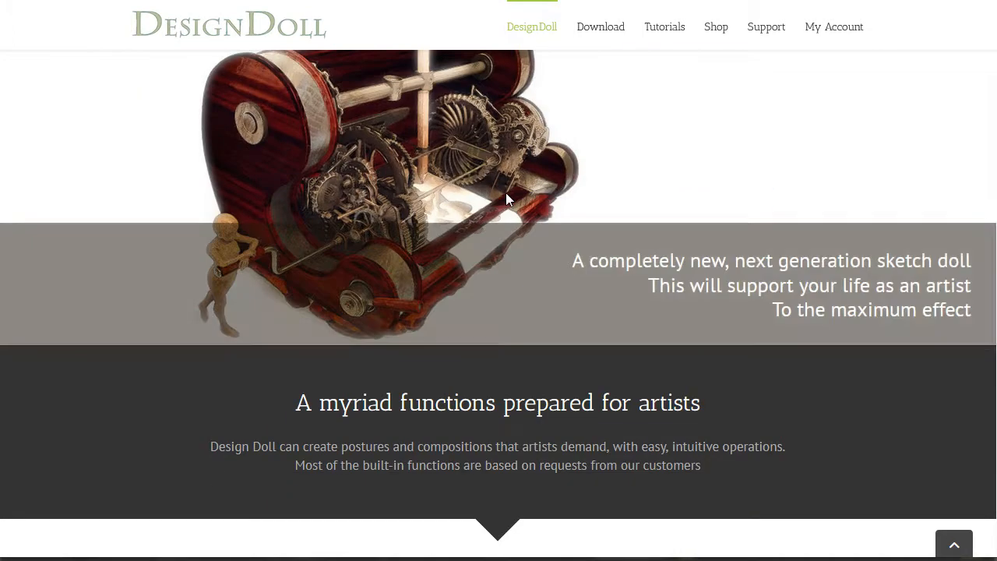
scroll(523, 218, up, 3)
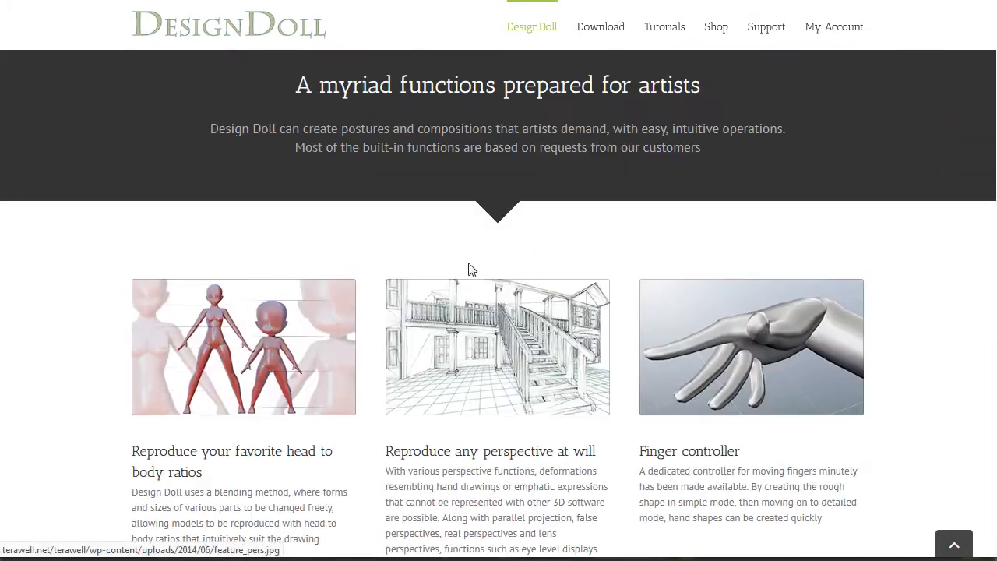
scroll(382, 302, down, 4)
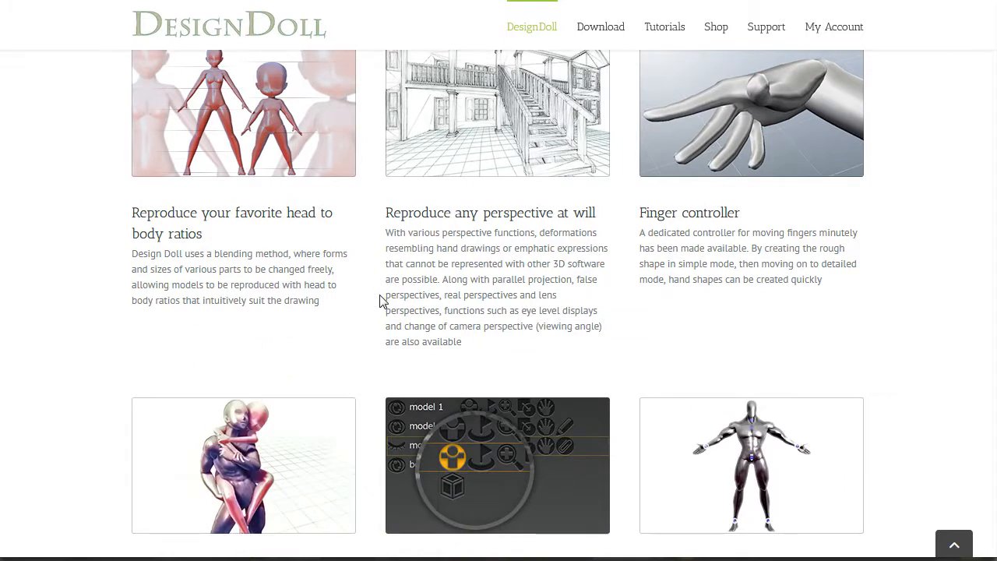
scroll(452, 236, down, 4)
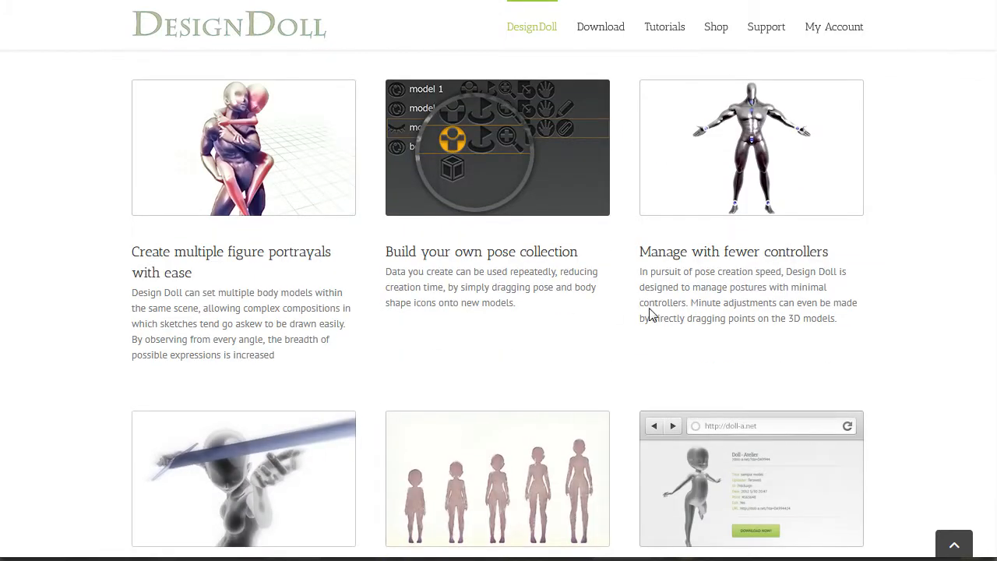
scroll(849, 319, down, 3)
scroll(849, 320, up, 15)
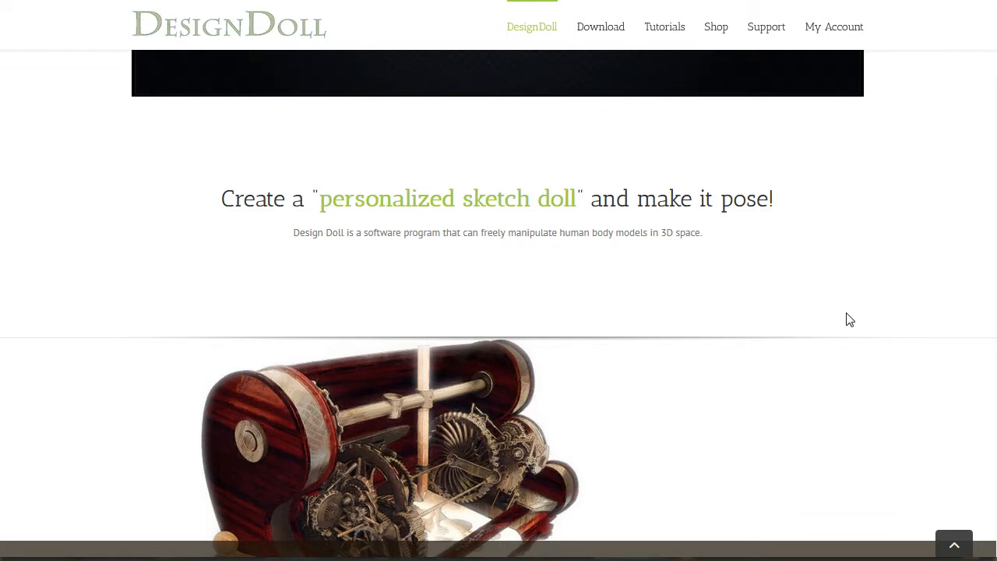
scroll(849, 320, up, 7)
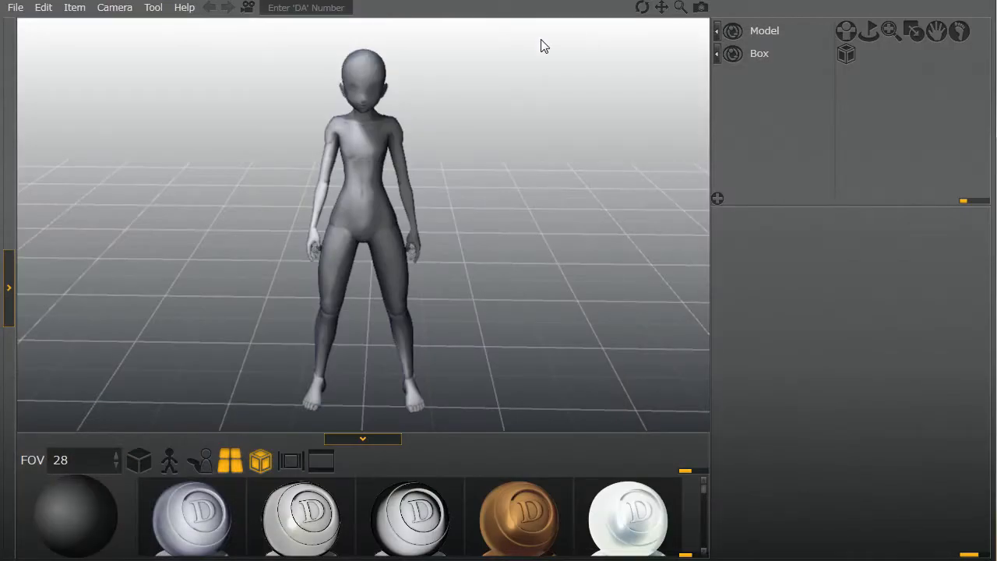
- View the figure in DesignDoll, and go back to the website to read its feature list through to the free download section
right_drag(380, 186, 471, 263)
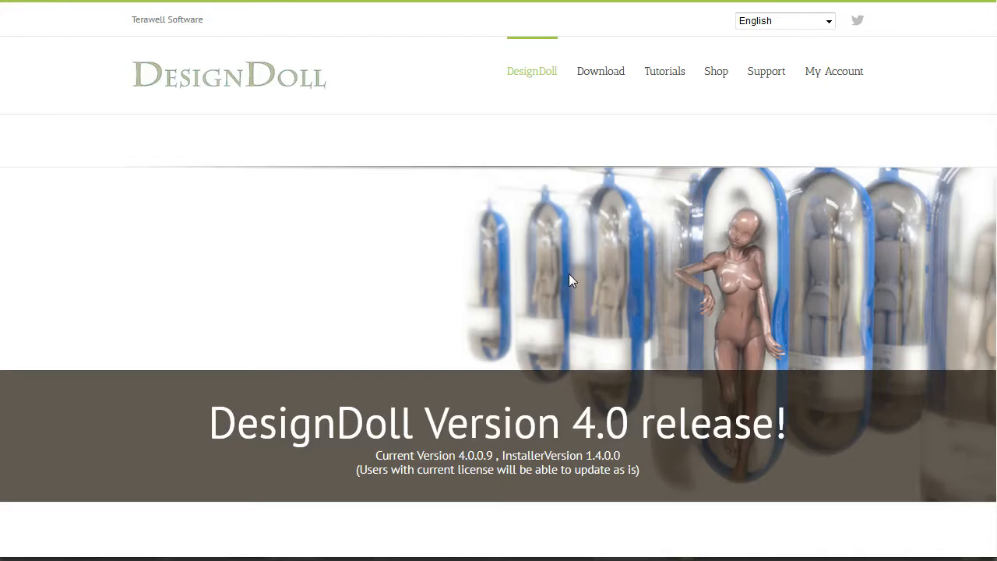
scroll(639, 287, down, 10)
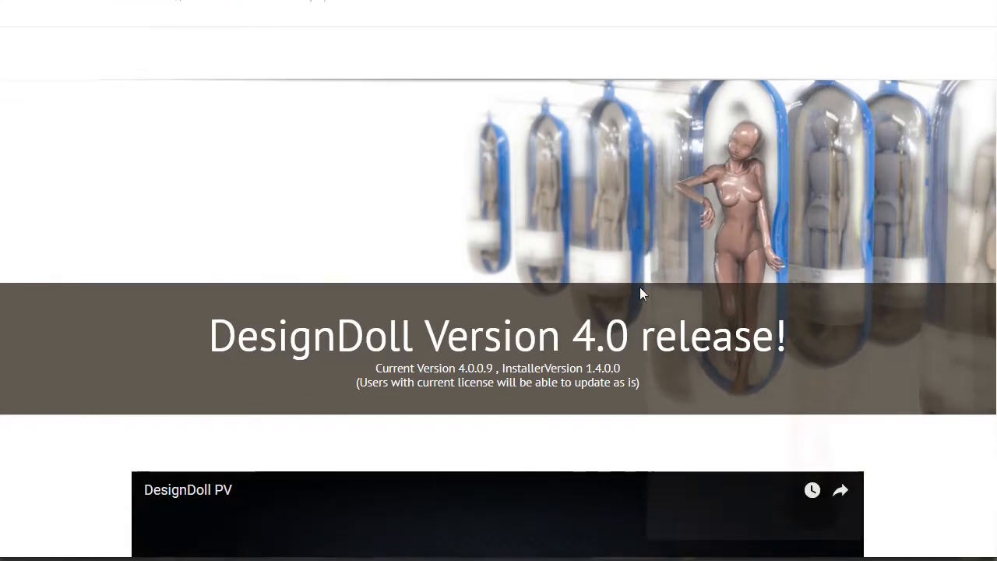
scroll(641, 287, down, 5)
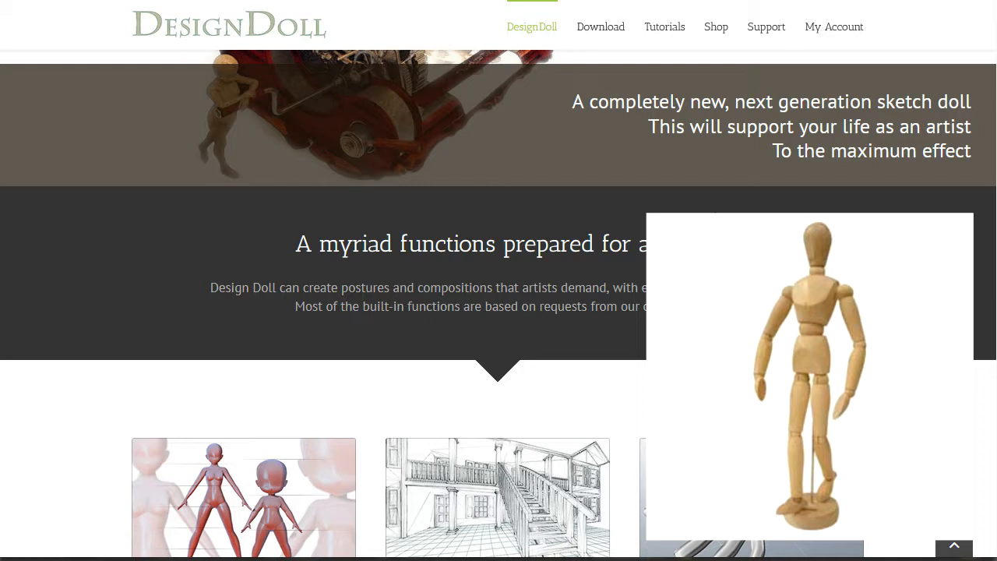
scroll(770, 267, down, 12)
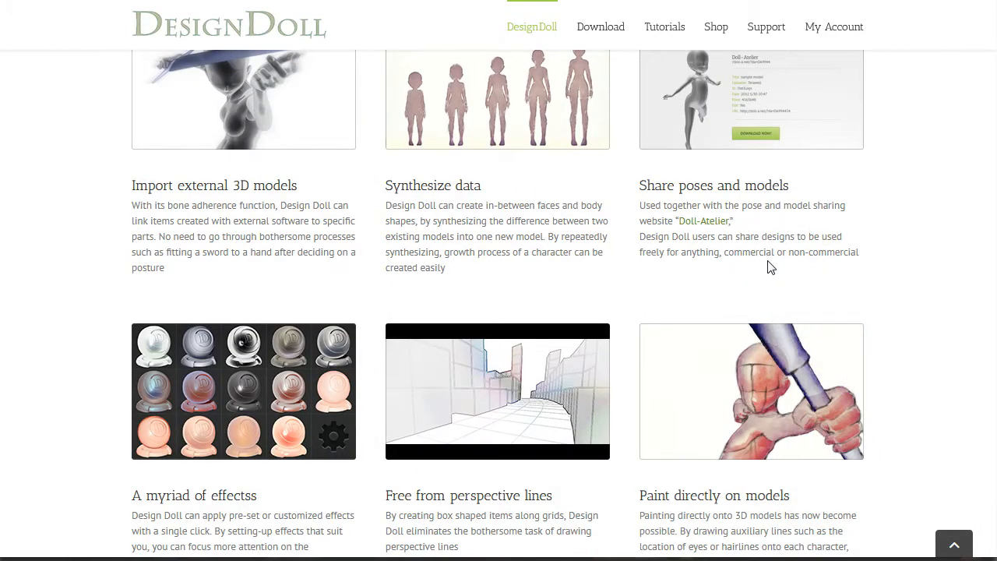
scroll(769, 267, down, 6)
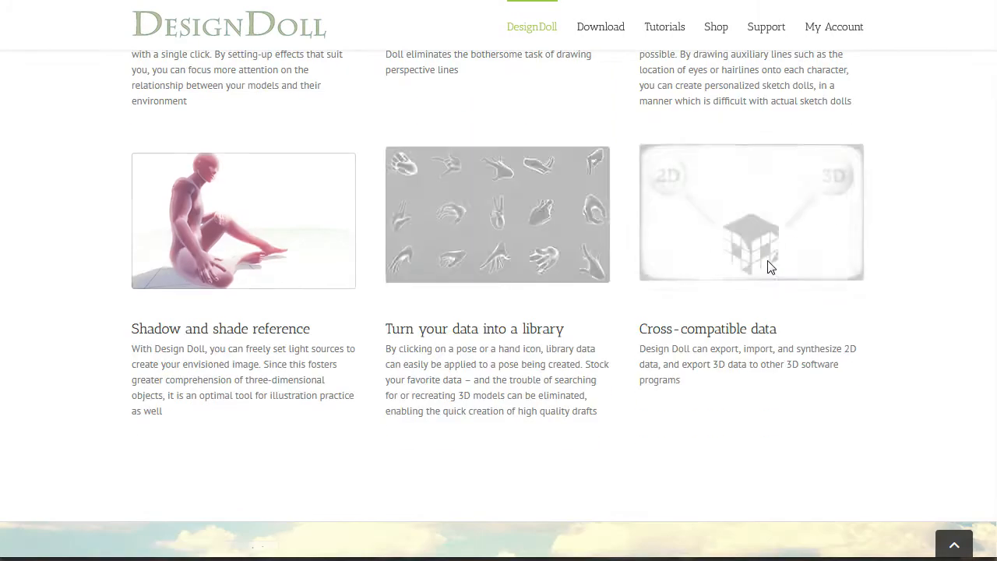
scroll(855, 177, down, 2)
scroll(855, 177, down, 3)
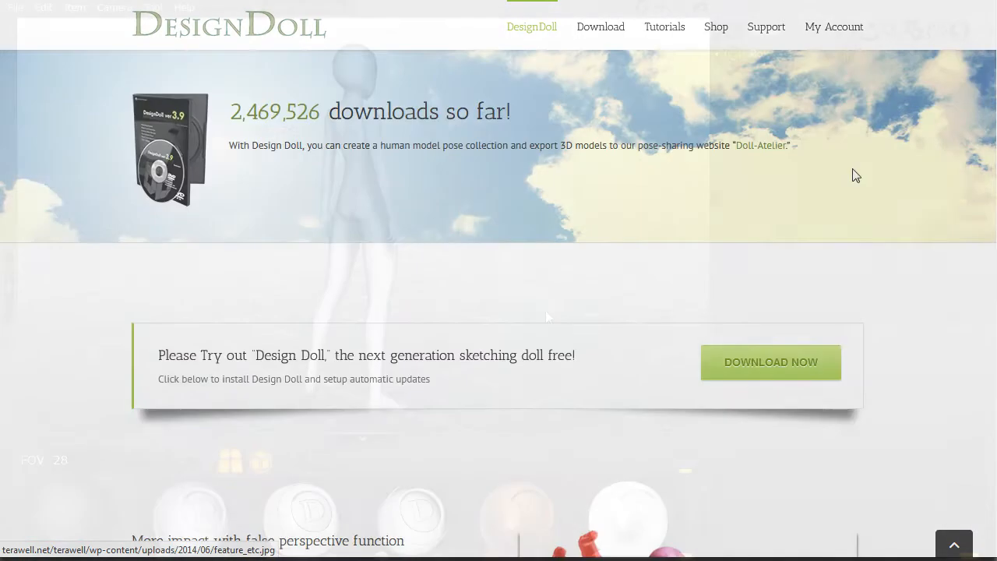
scroll(855, 176, down, 4)
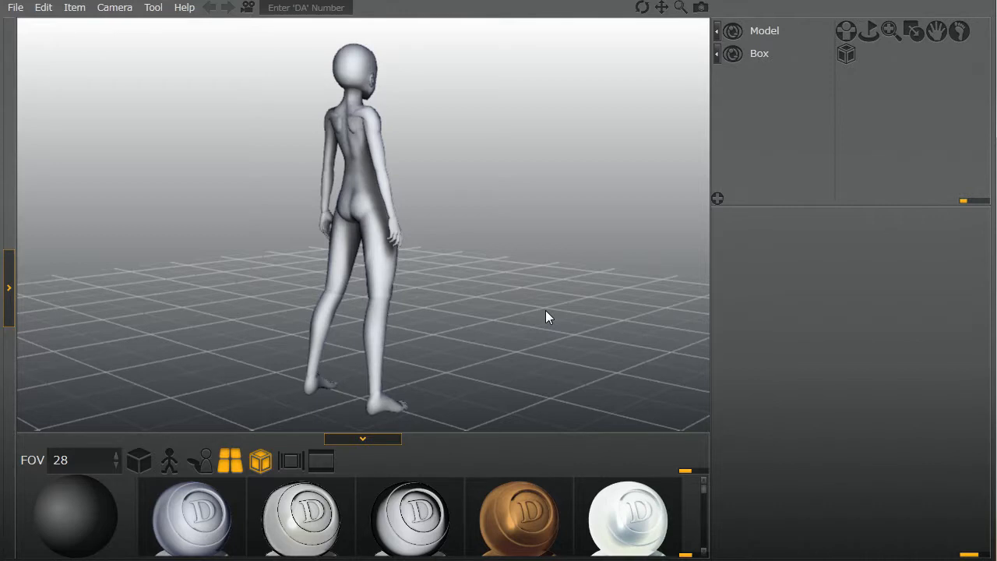
- Switch to DesignDoll, examine the figure from several angles and look through the available effect presets
right_drag(546, 311, 302, 345)
right_drag(408, 194, 354, 201)
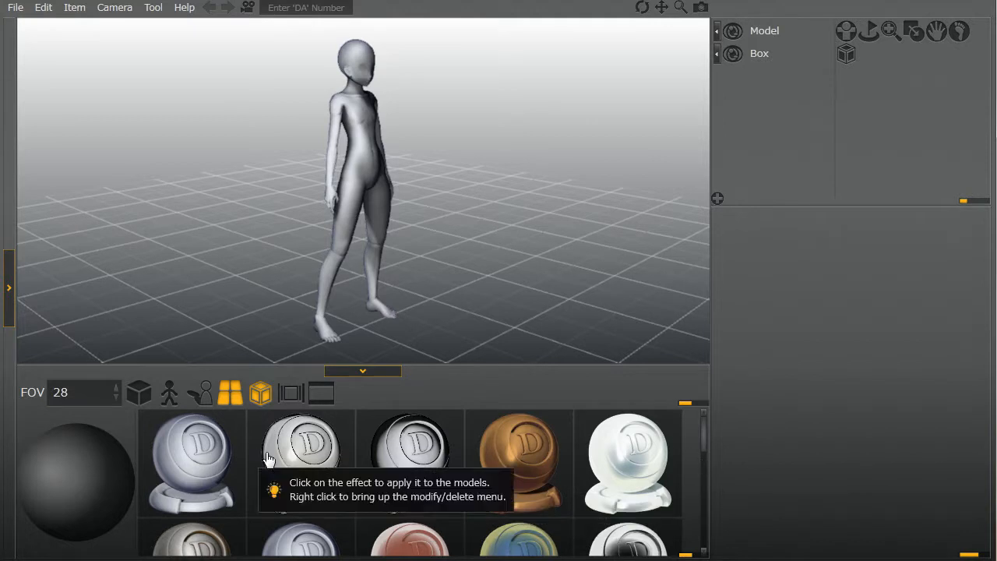
scroll(483, 475, down, 1)
scroll(483, 474, down, 4)
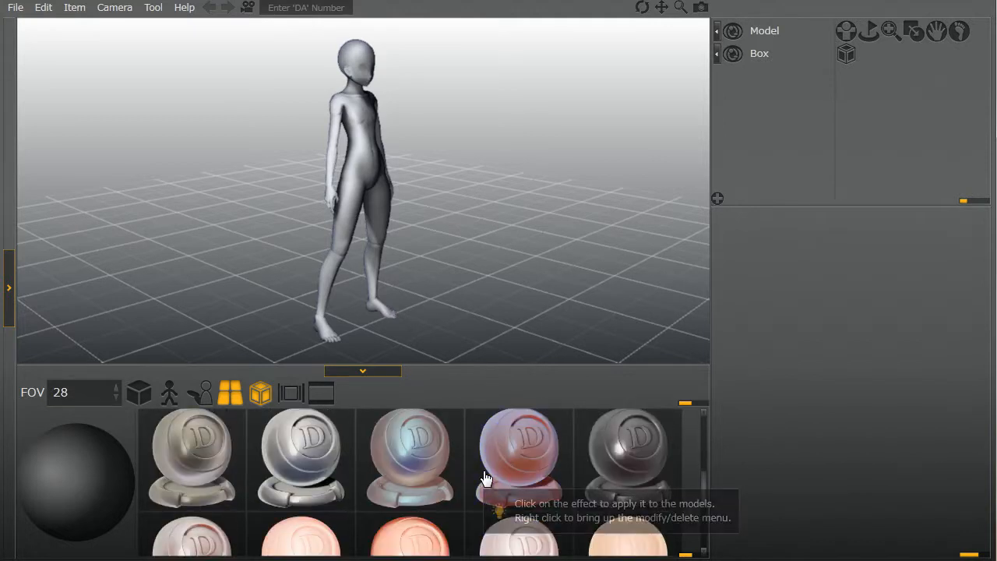
scroll(394, 479, up, 5)
scroll(389, 483, up, 1)
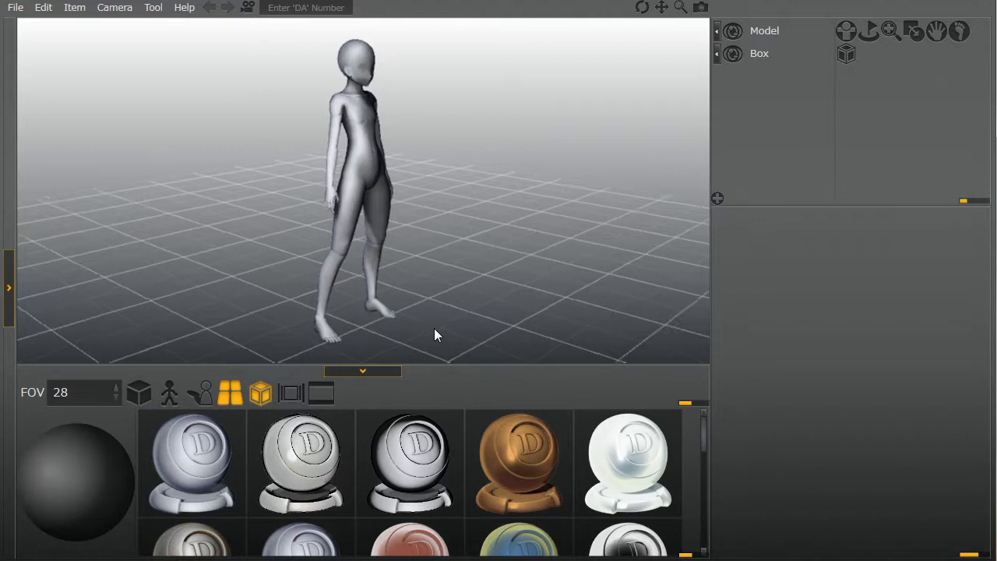
drag(434, 328, 379, 277)
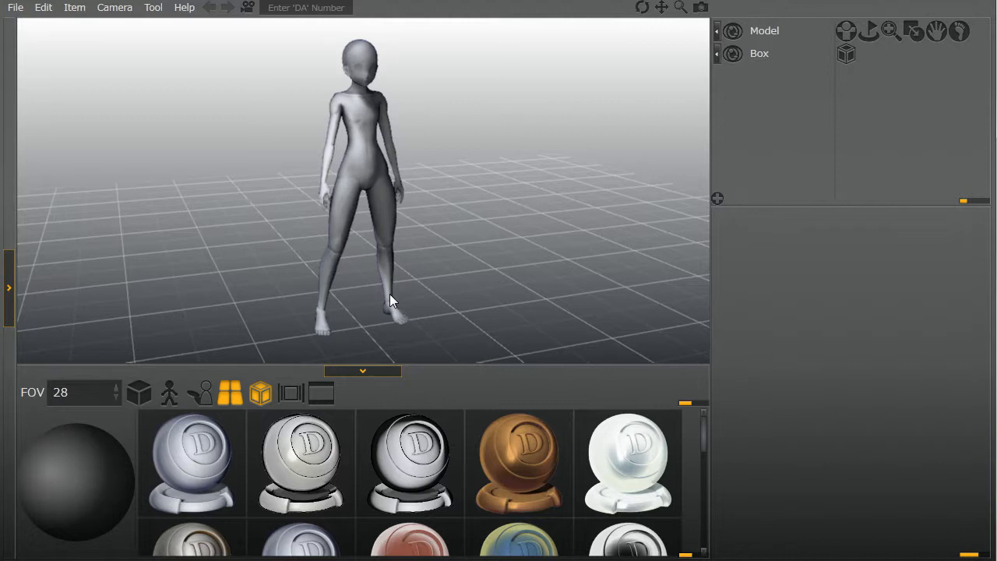
drag(345, 271, 371, 219)
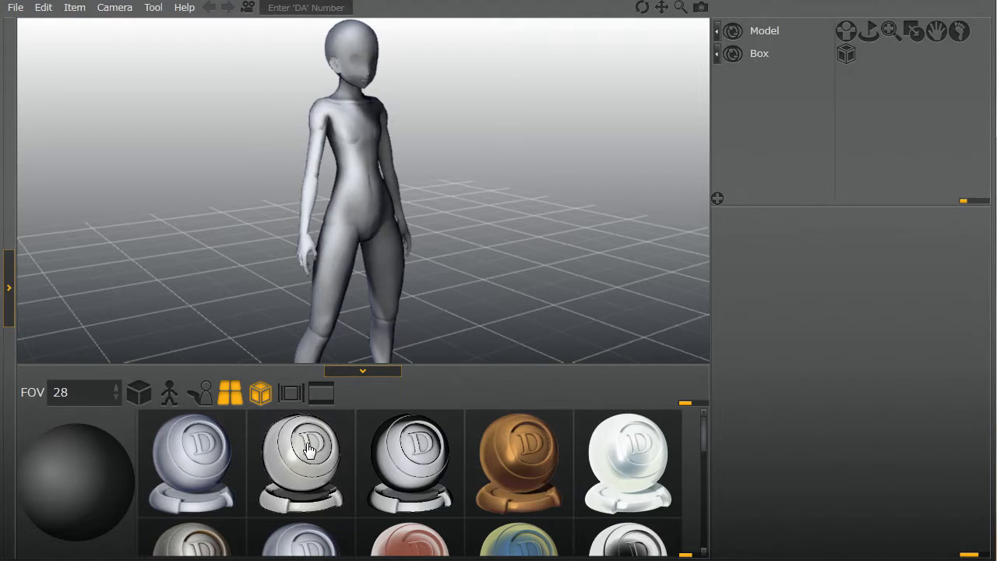
- Apply the light grey effect with thin black outlines to the figure and inspect its head and torso up close
drag(310, 449, 366, 312)
drag(374, 349, 397, 102)
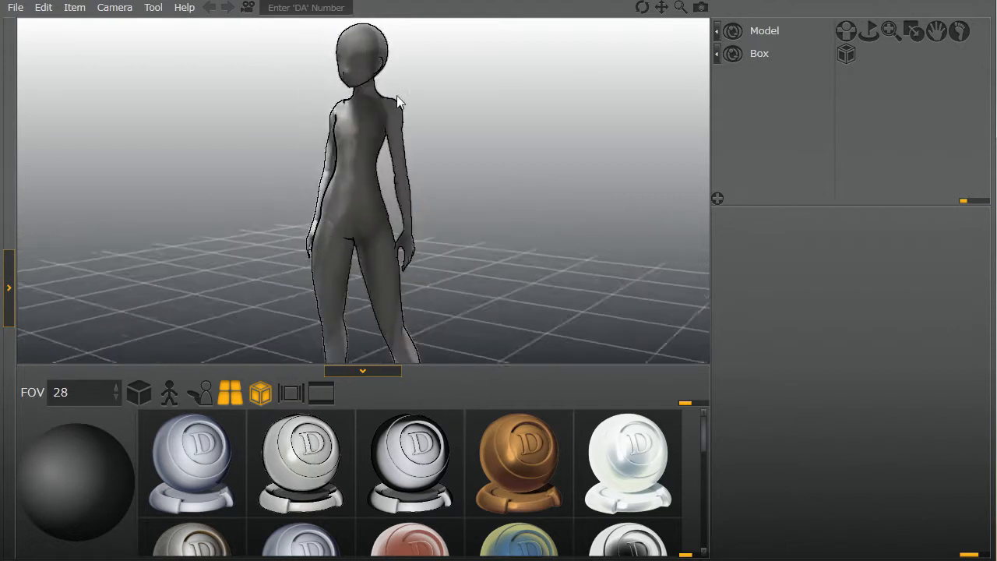
scroll(401, 93, up, 5)
middle_drag(402, 90, 403, 205)
right_drag(403, 205, 409, 234)
scroll(410, 235, down, 3)
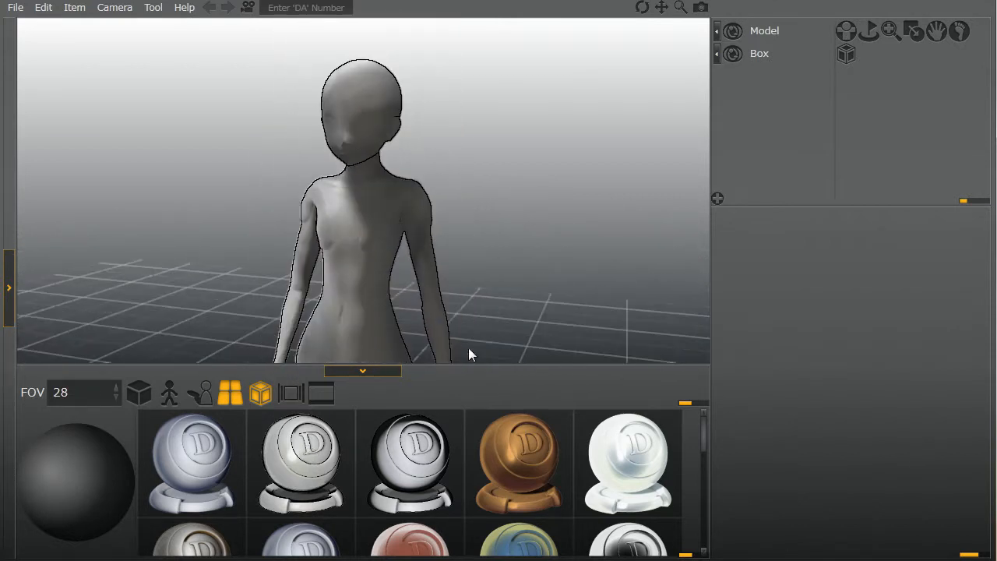
- Apply the thick black outline effect to the figure, and replace it with the bronze-brown effect
right_drag(306, 320, 356, 280)
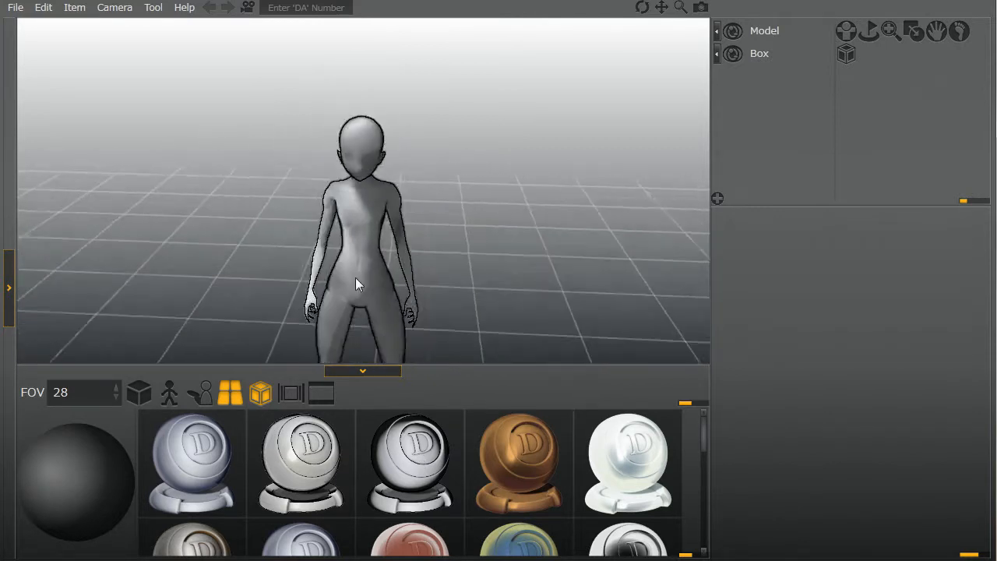
middle_drag(355, 280, 339, 133)
scroll(354, 303, up, 2)
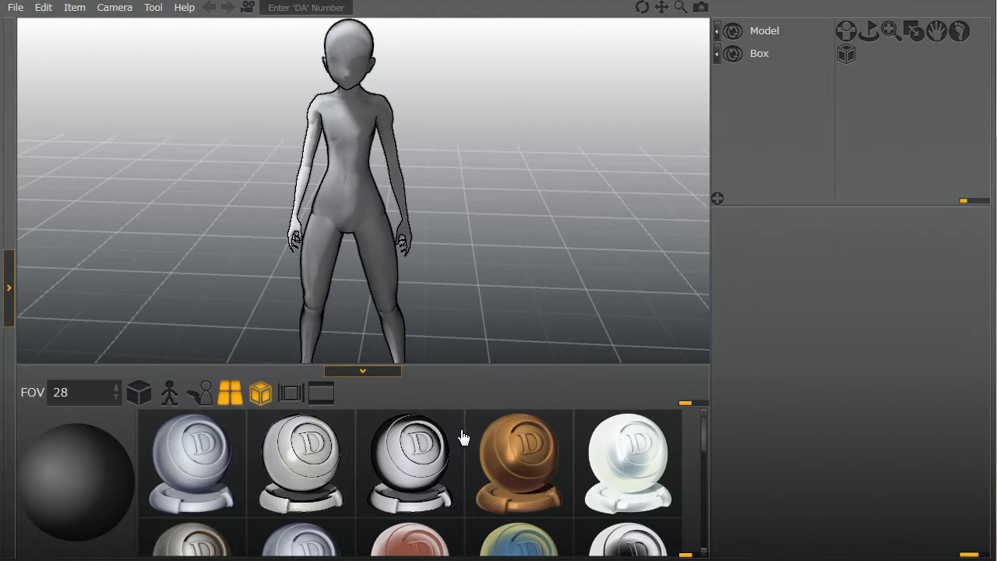
click(518, 452)
right_drag(403, 318, 456, 393)
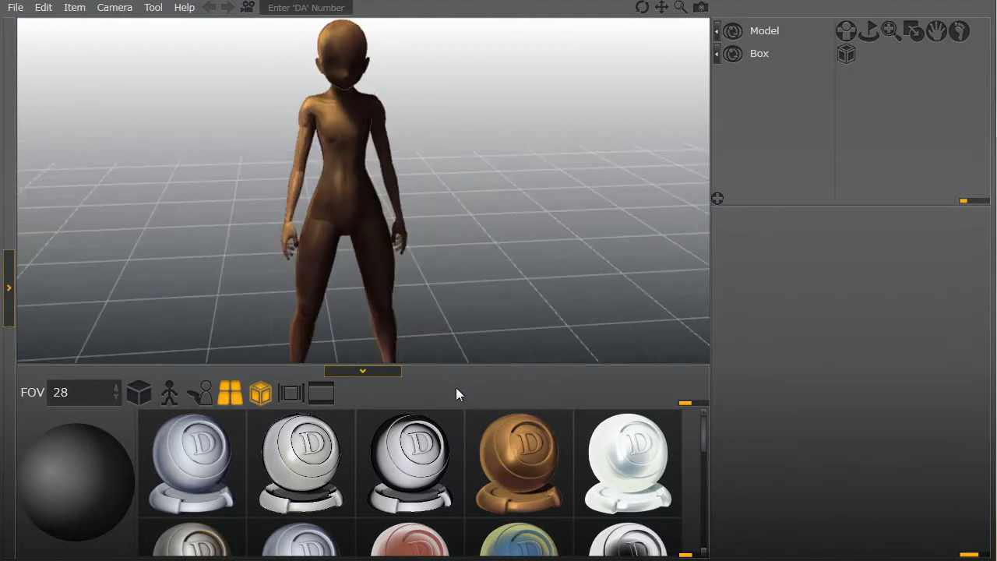
- Apply the red effect with violet edges to the figure and inspect it from the back and the front
scroll(457, 472, down, 6)
scroll(460, 476, up, 3)
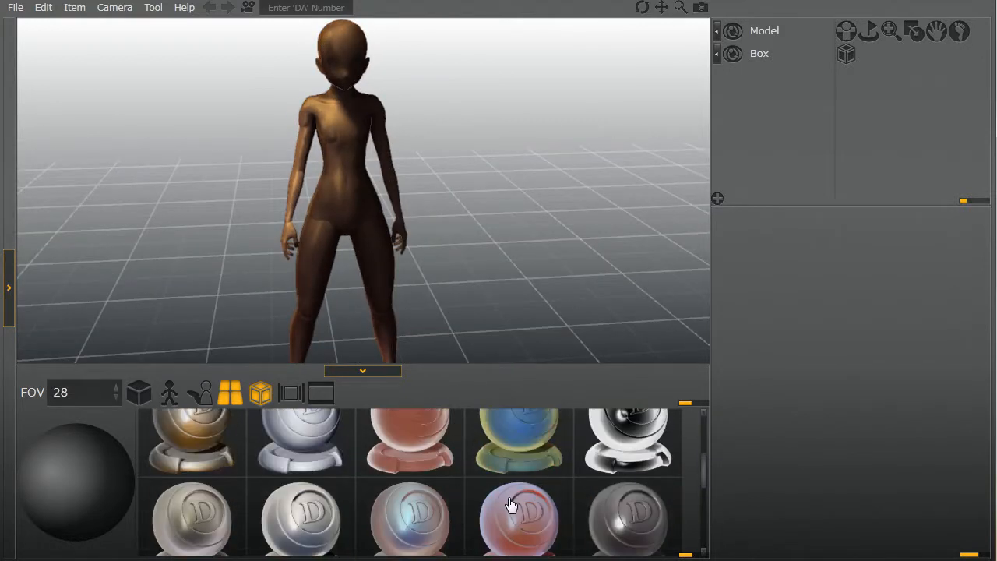
click(510, 505)
right_drag(394, 234, 744, 231)
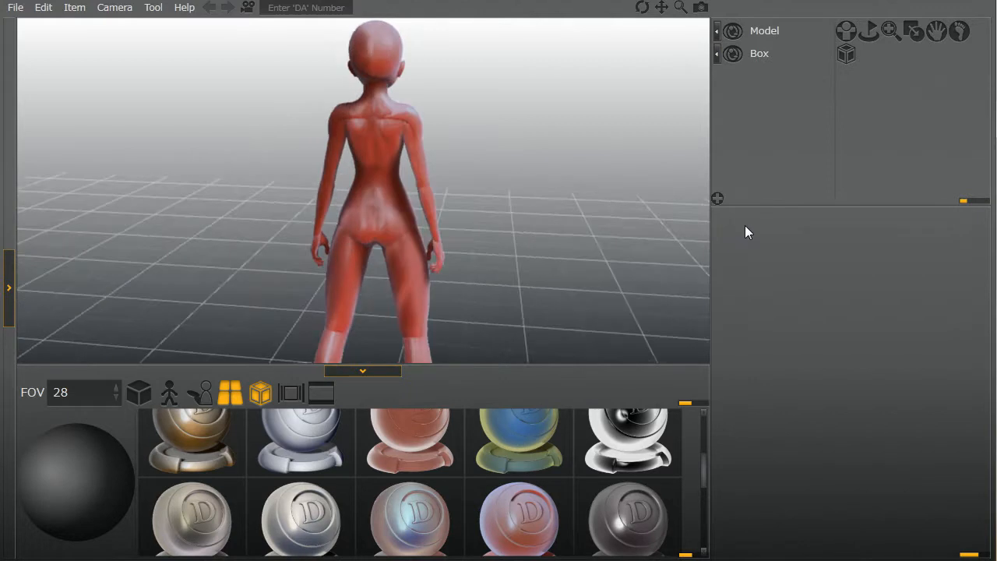
right_drag(631, 243, 293, 247)
- Apply the salmon-pink skin effect with dark reddish edges to the figure and inspect it from the front
scroll(267, 501, down, 5)
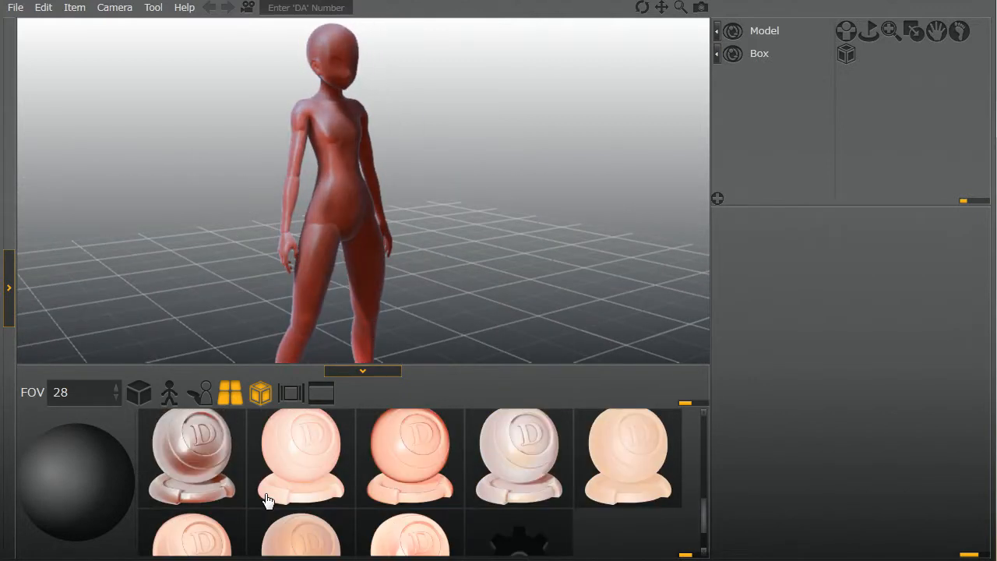
click(382, 502)
right_drag(383, 244, 356, 266)
scroll(396, 461, up, 1)
click(398, 466)
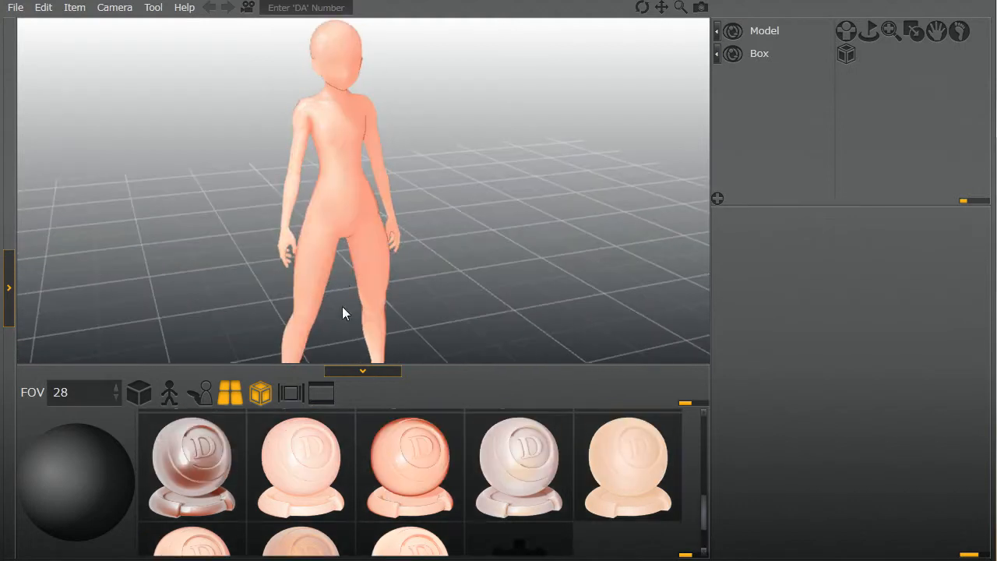
right_drag(342, 306, 319, 278)
- Find the blue-grey effect at the start of the presets and apply it to the figure
scroll(373, 456, up, 7)
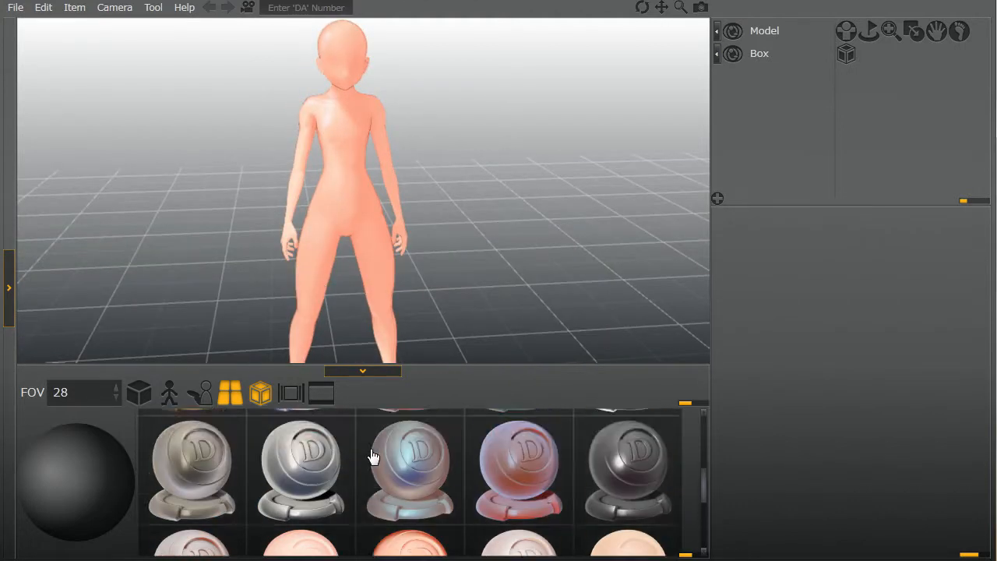
scroll(373, 456, down, 5)
scroll(373, 456, up, 2)
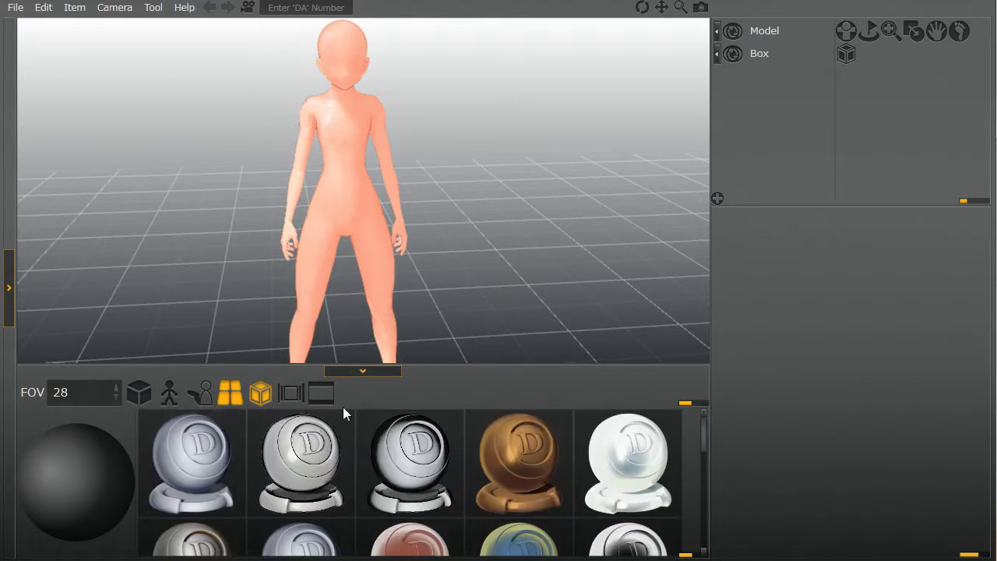
click(216, 466)
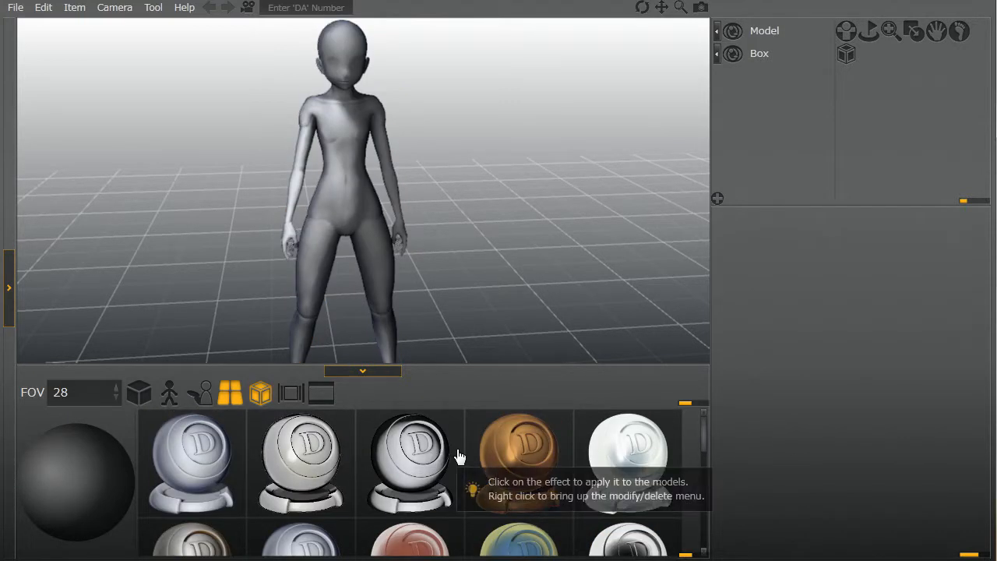
- Open the settings for creating a new custom effect and move the dialog so all its groups are visible
scroll(439, 458, down, 5)
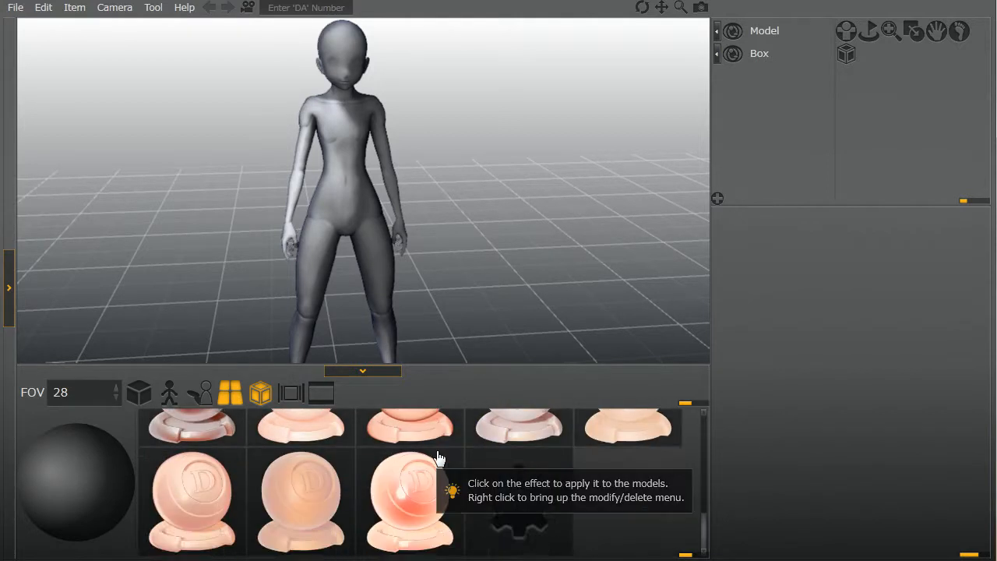
scroll(464, 430, up, 2)
scroll(464, 430, down, 2)
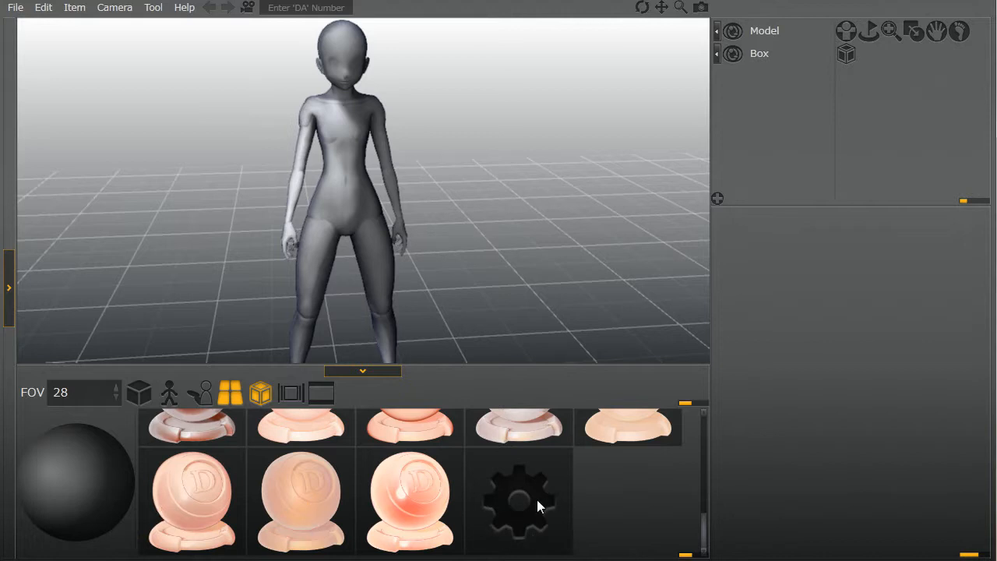
click(536, 499)
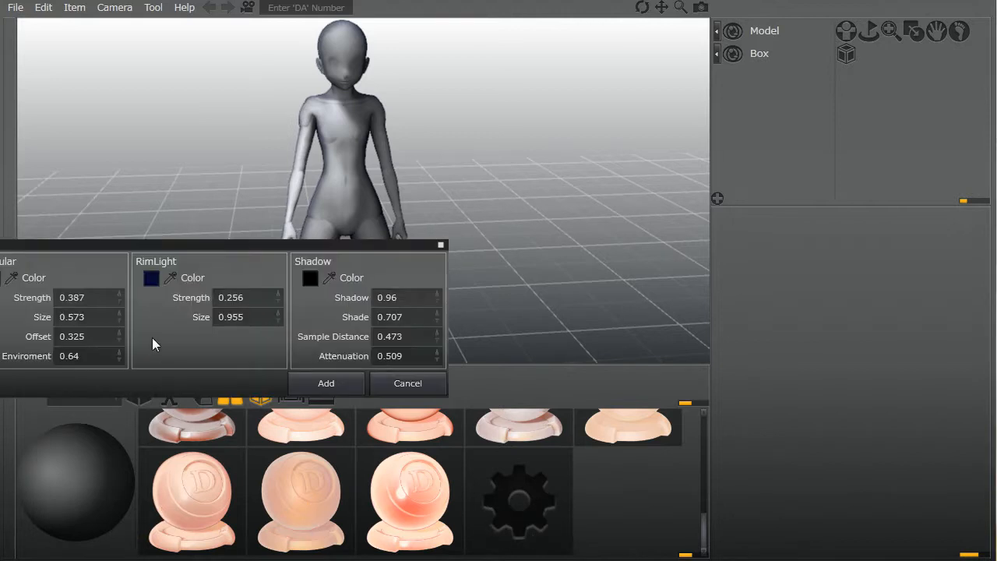
drag(149, 246, 537, 209)
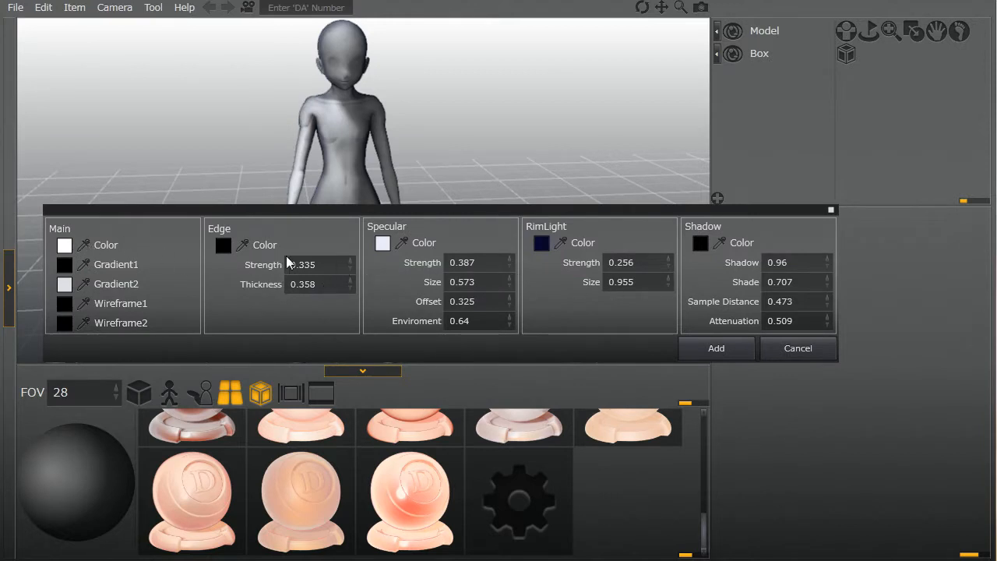
- Set the new effect's main color to a pale yellow-green with RGB 219, 228, 148
click(61, 245)
click(285, 22)
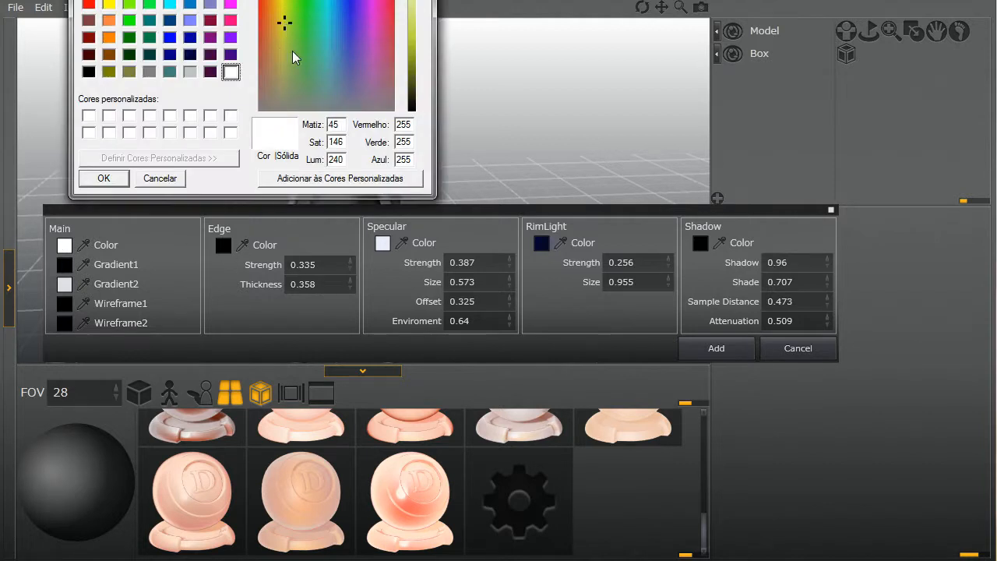
click(419, 11)
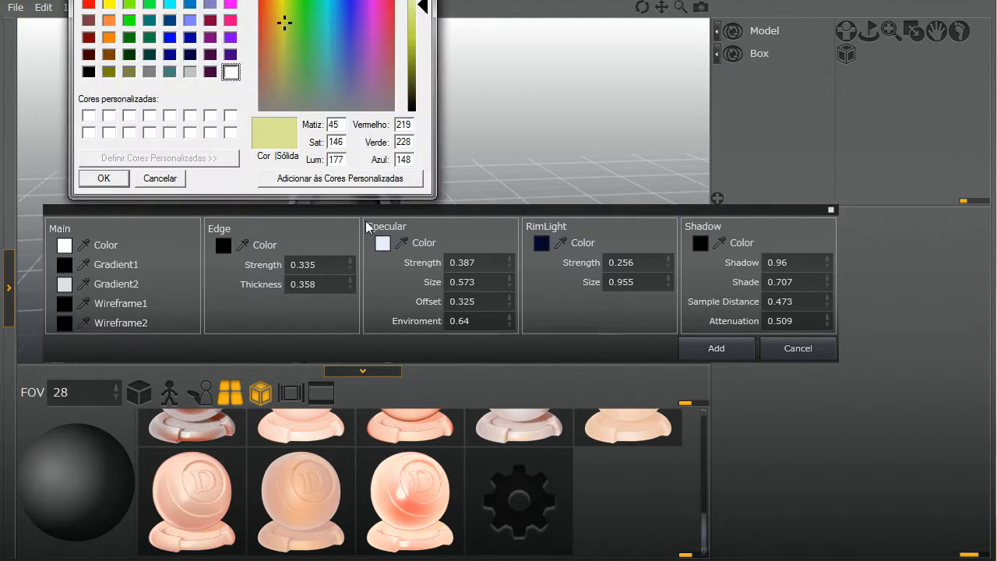
click(104, 178)
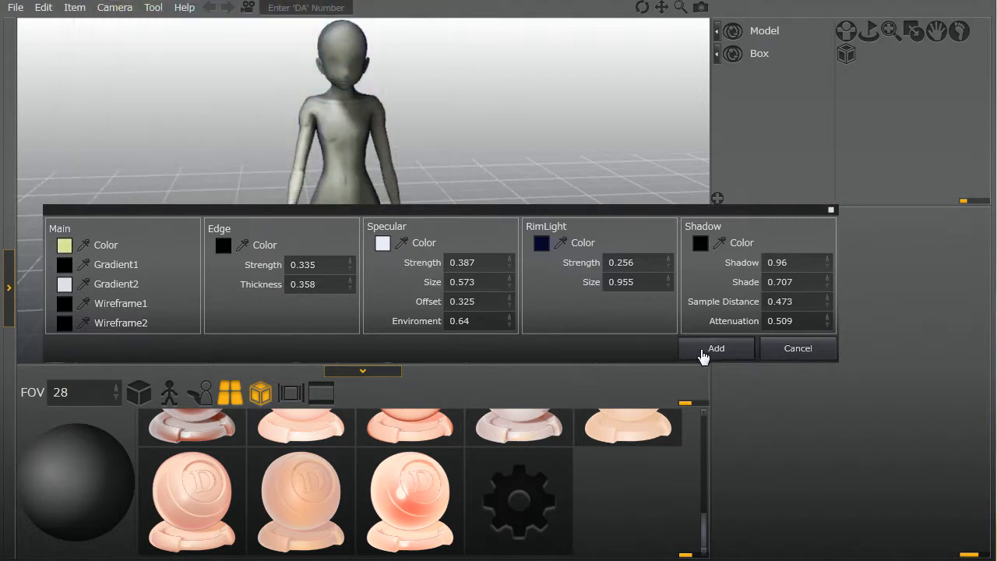
- Set the new effect's main color to the basic orange with RGB 255, 128, 64
click(106, 246)
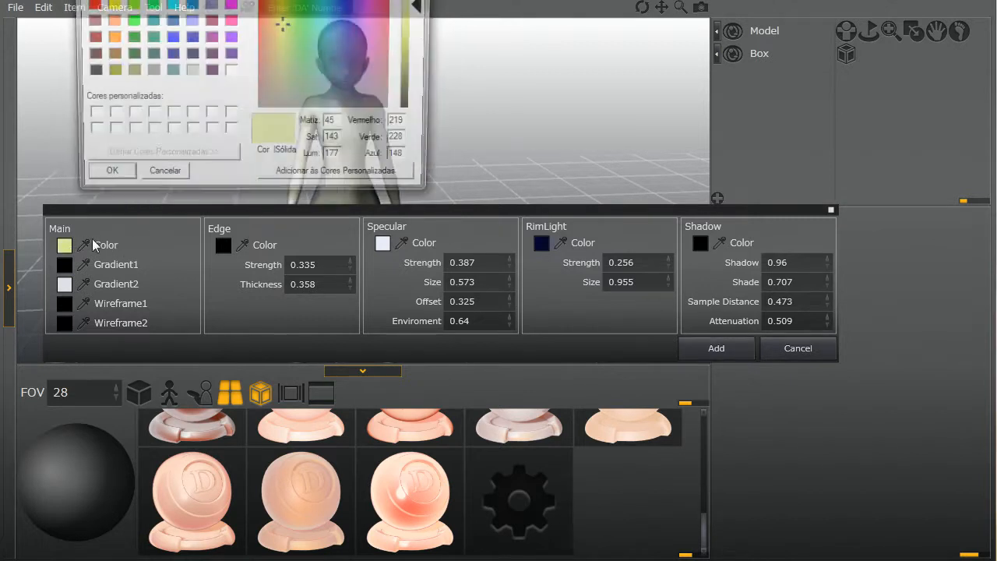
click(109, 21)
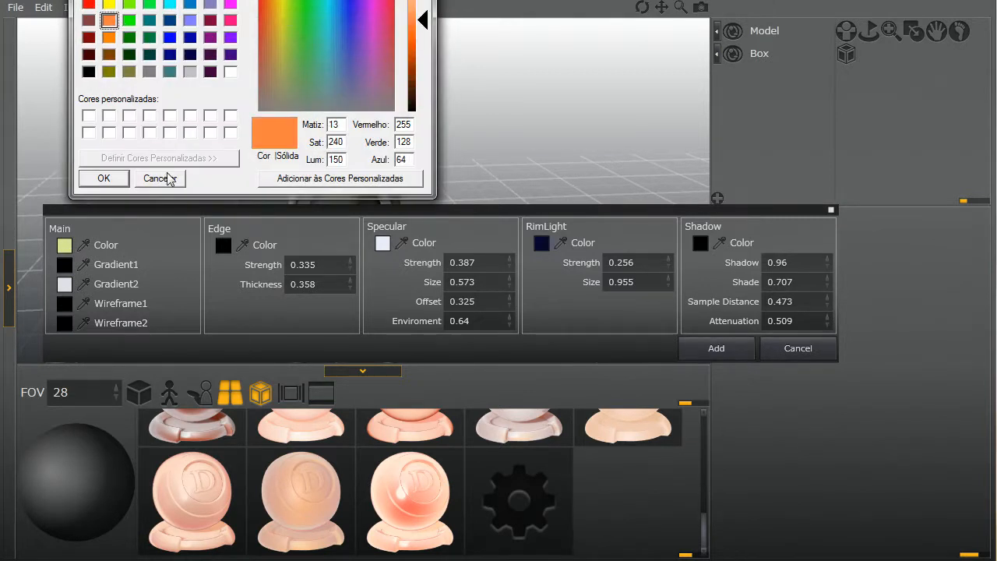
click(104, 178)
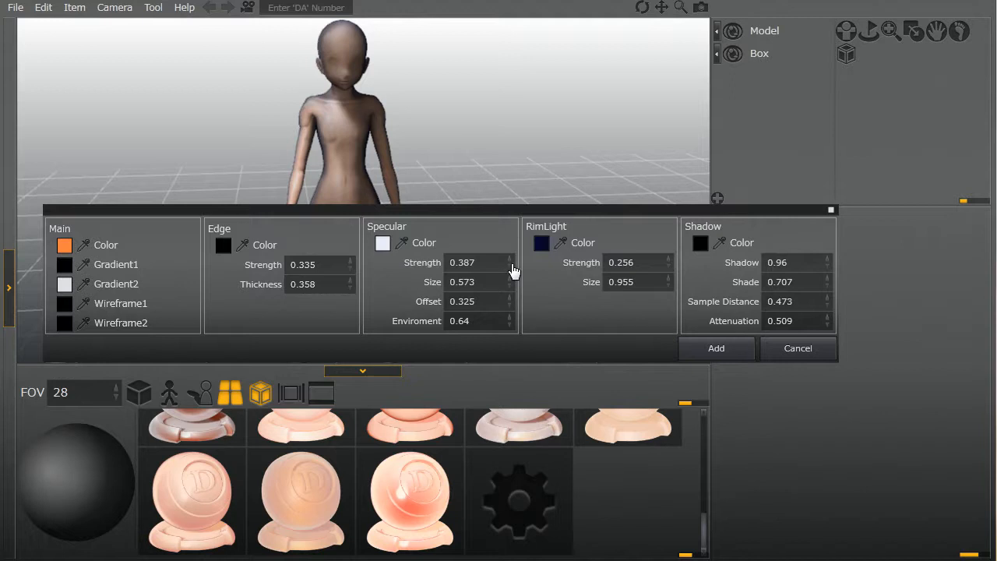
- Set the specular strength to 1 and its size to 0.826, and add the custom effect to the presets
drag(512, 270, 507, 148)
drag(507, 262, 511, 133)
drag(510, 265, 517, 203)
mouse_move(507, 288)
mouse_down()
mouse_move(509, 205)
mouse_move(510, 300)
mouse_up()
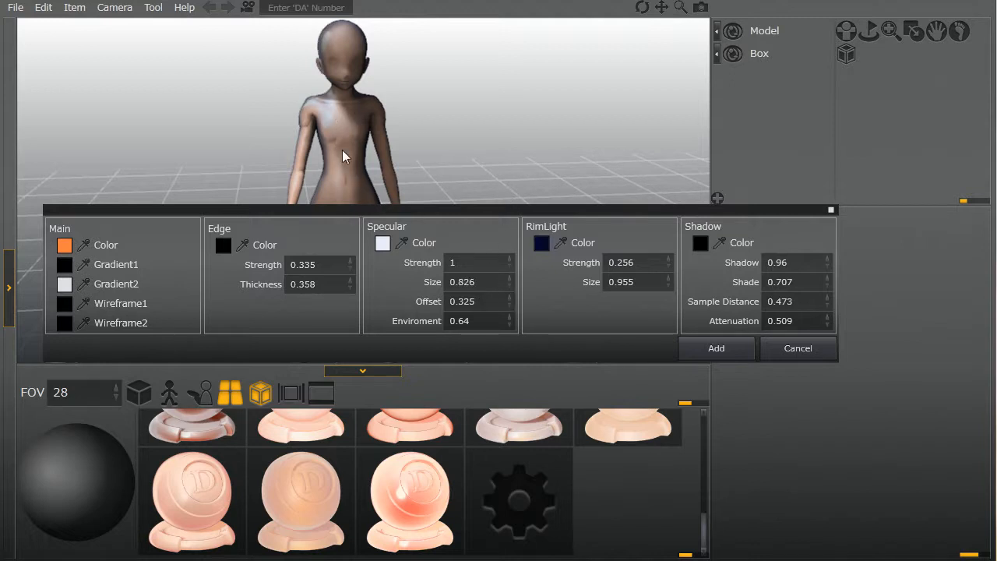
click(715, 349)
- Examine the custom effect on the figure's torso and head up close and look through the effect presets
right_drag(400, 267, 316, 160)
scroll(334, 171, up, 5)
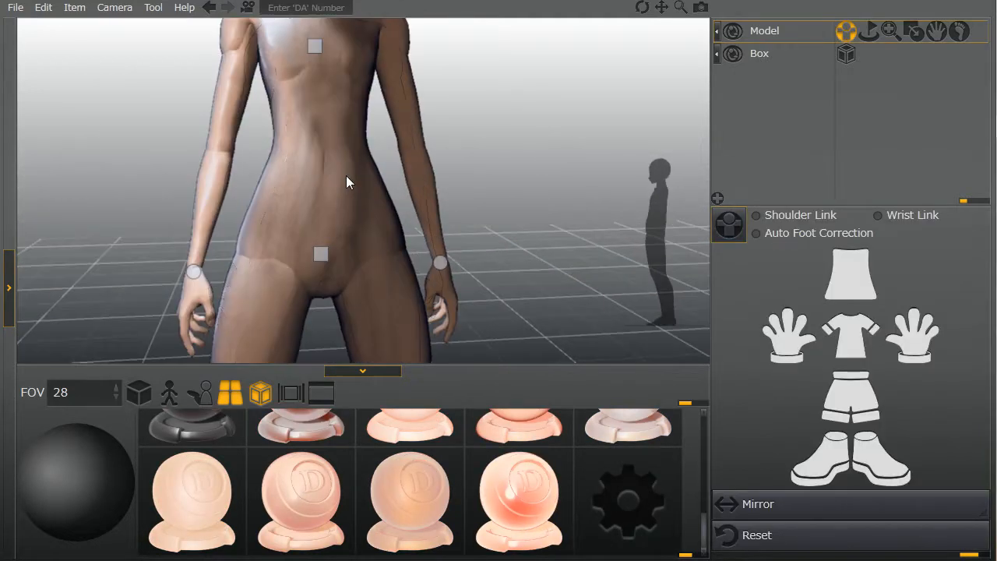
middle_drag(346, 175, 381, 255)
right_drag(381, 256, 382, 284)
scroll(686, 498, up, 5)
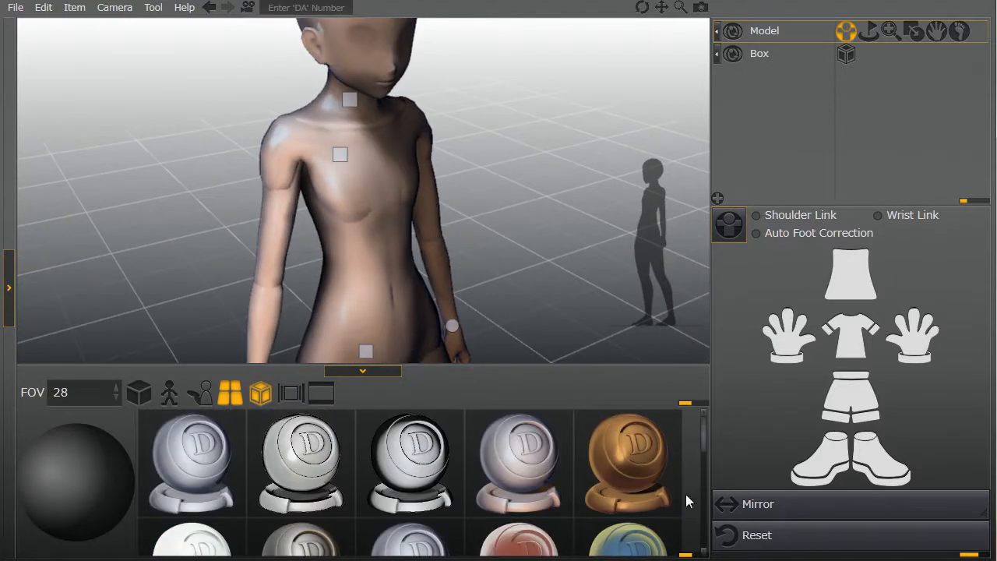
scroll(364, 314, down, 3)
scroll(378, 304, up, 5)
scroll(377, 304, down, 2)
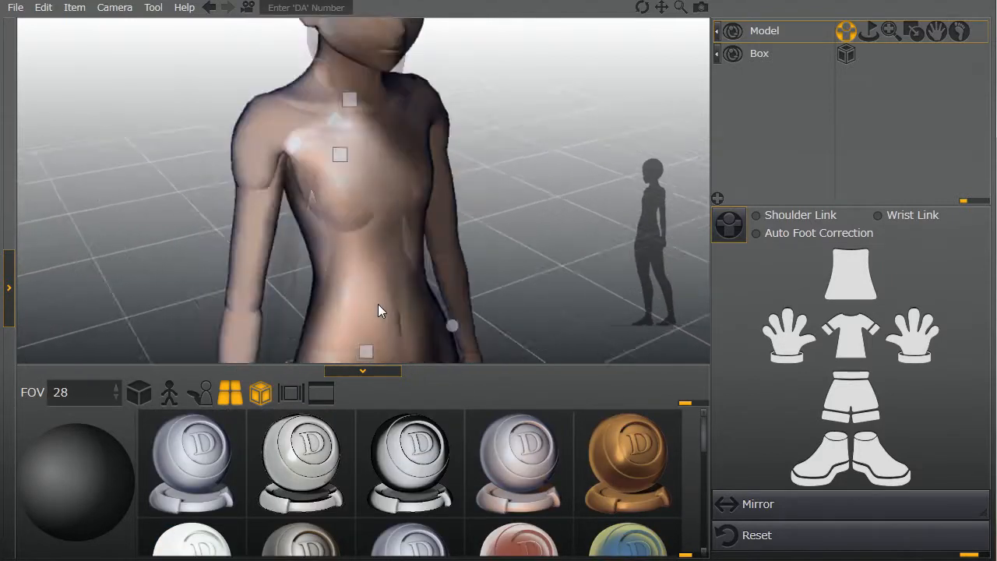
right_drag(378, 304, 505, 398)
- Try the bronze-brown effect on the figure, replace it with the blue-grey effect and show the whole body
click(598, 440)
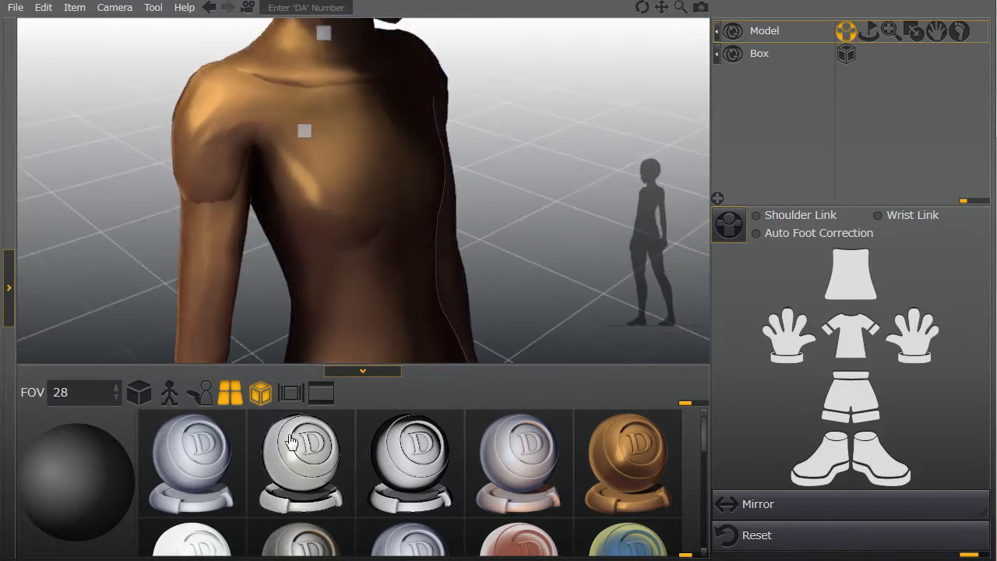
click(184, 455)
scroll(328, 314, down, 3)
scroll(328, 307, down, 3)
right_drag(335, 306, 312, 257)
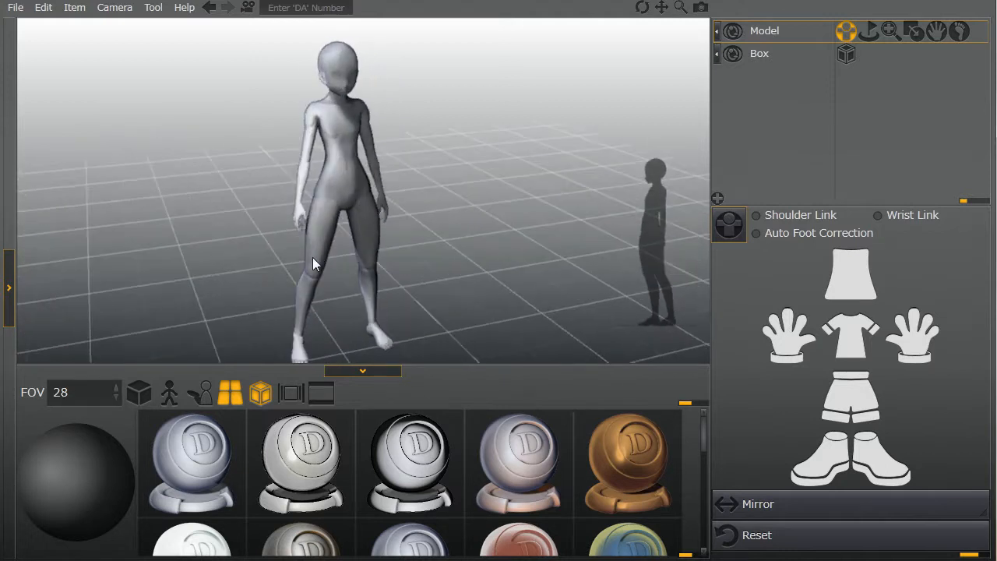
- Examine the whole figure and its pose control points from both sides and from slightly above
click(312, 257)
right_drag(373, 245, 524, 207)
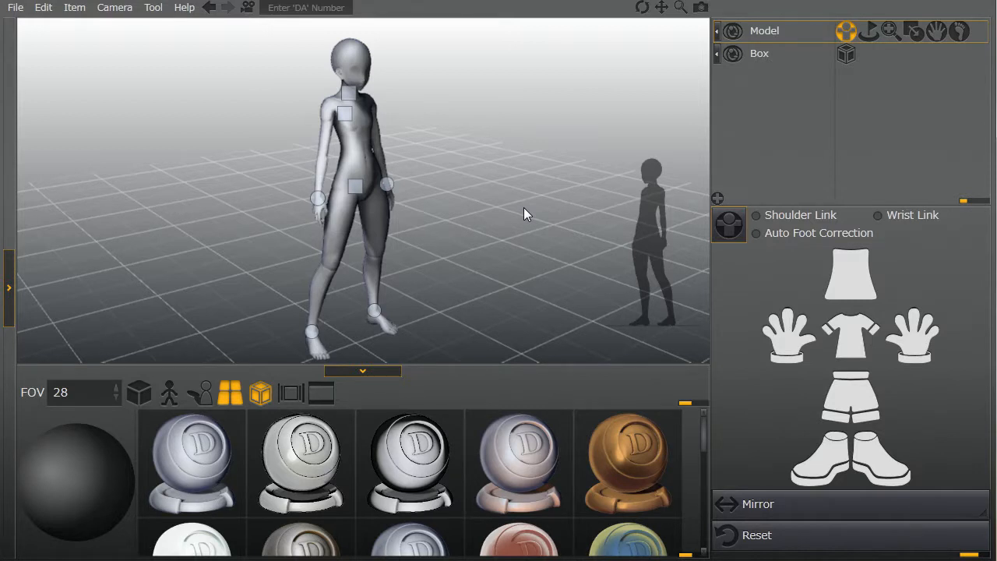
right_drag(523, 207, 342, 206)
right_drag(252, 223, 375, 176)
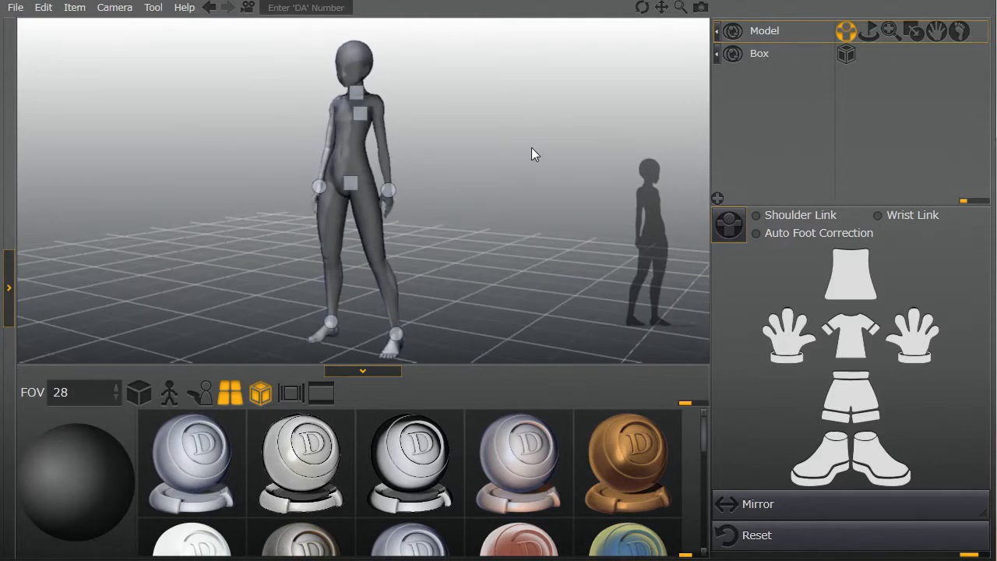
right_drag(531, 153, 531, 177)
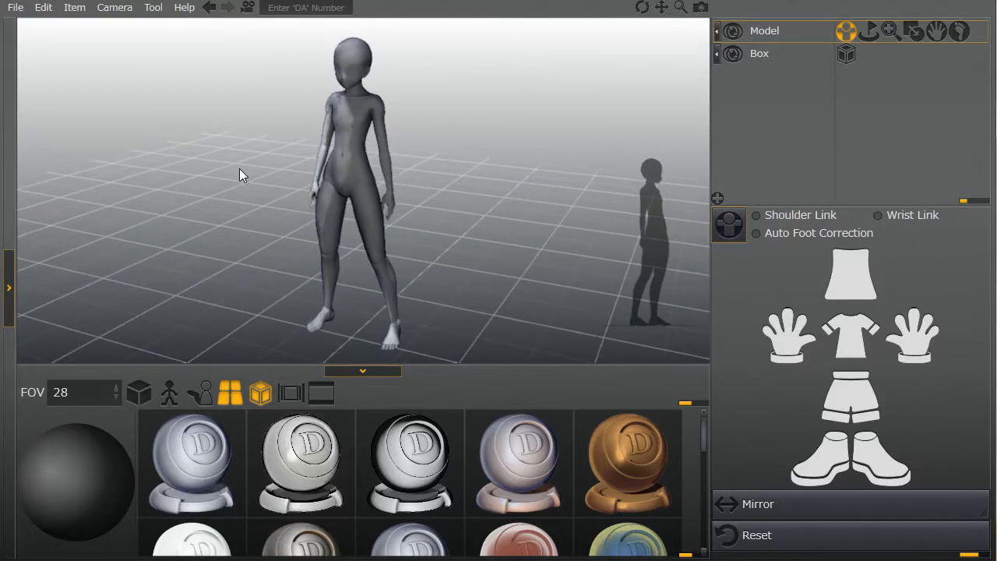
right_drag(239, 168, 469, 173)
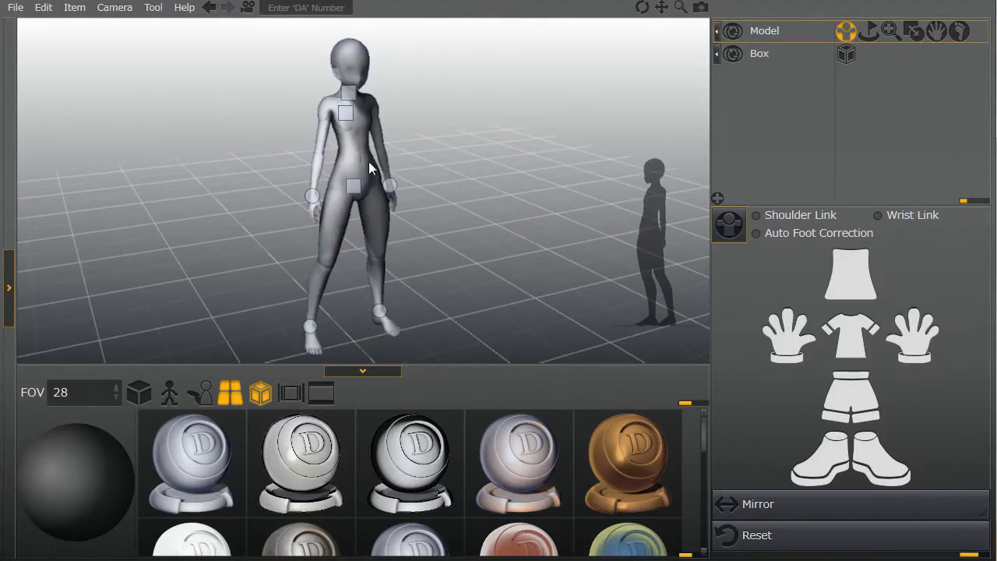
- Select the figure's head to show its rotation control and inspect the head and torso up close
click(350, 65)
right_drag(418, 115, 316, 111)
scroll(355, 54, up, 3)
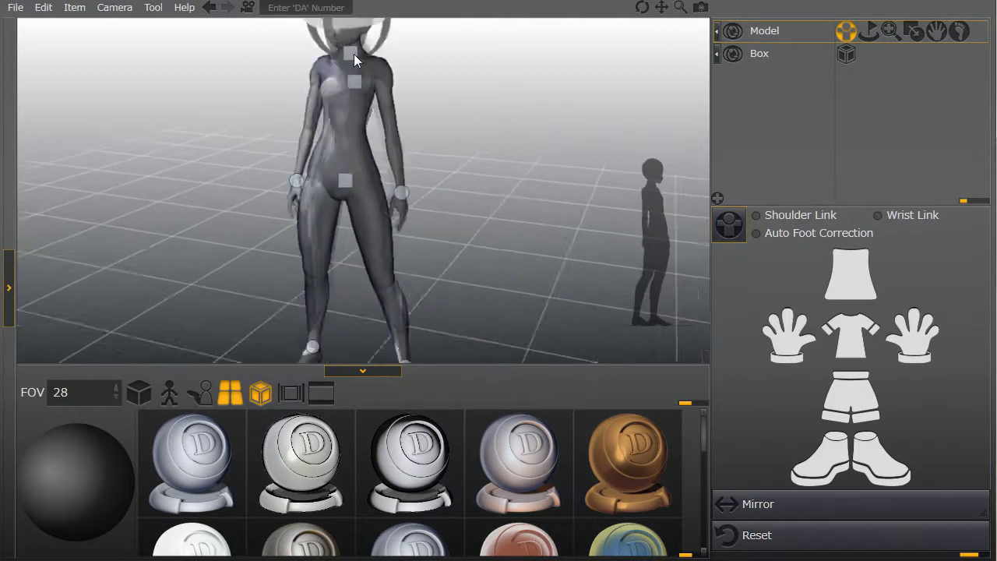
scroll(353, 54, up, 2)
middle_drag(354, 53, 382, 255)
scroll(382, 255, up, 5)
right_drag(381, 256, 459, 231)
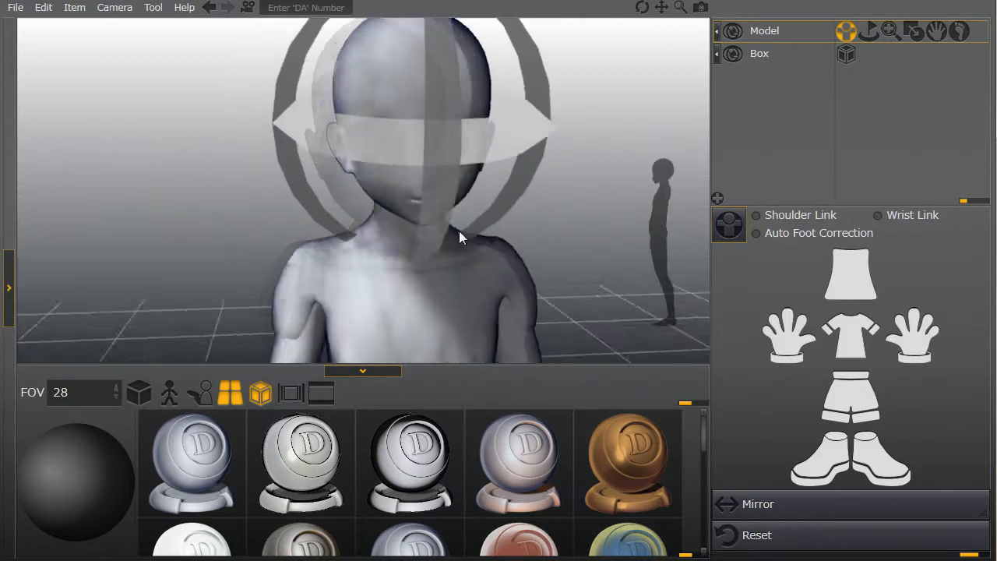
scroll(458, 231, down, 3)
scroll(417, 183, up, 4)
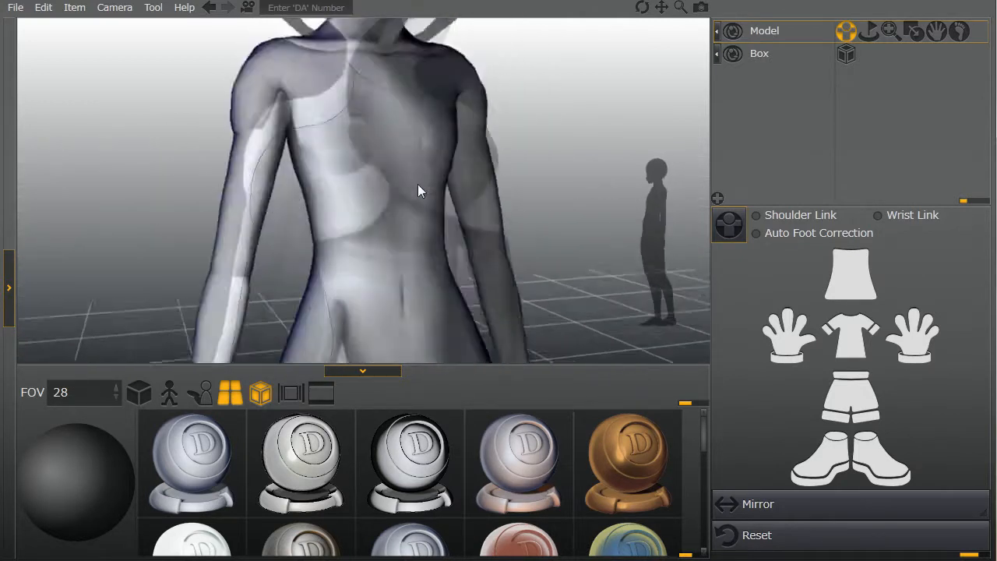
scroll(402, 155, down, 4)
- Select the figure's hands one after the other to look at their rotation controls
click(254, 319)
scroll(348, 237, up, 4)
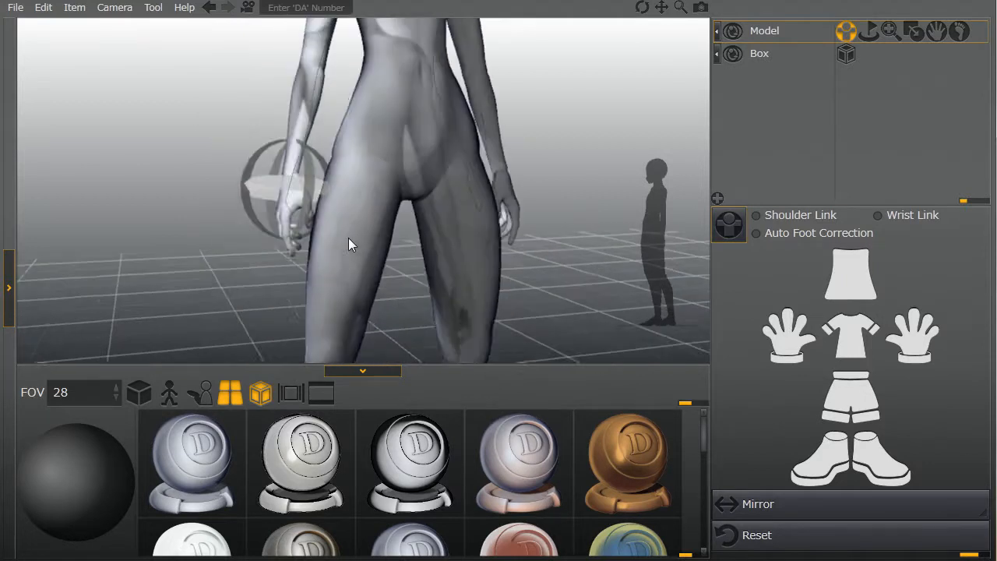
right_drag(361, 237, 401, 261)
click(513, 194)
- Examine the figure's legs and feet, the hips up close, and the body with all its pose control points
middle_drag(491, 248, 393, 68)
scroll(259, 93, down, 3)
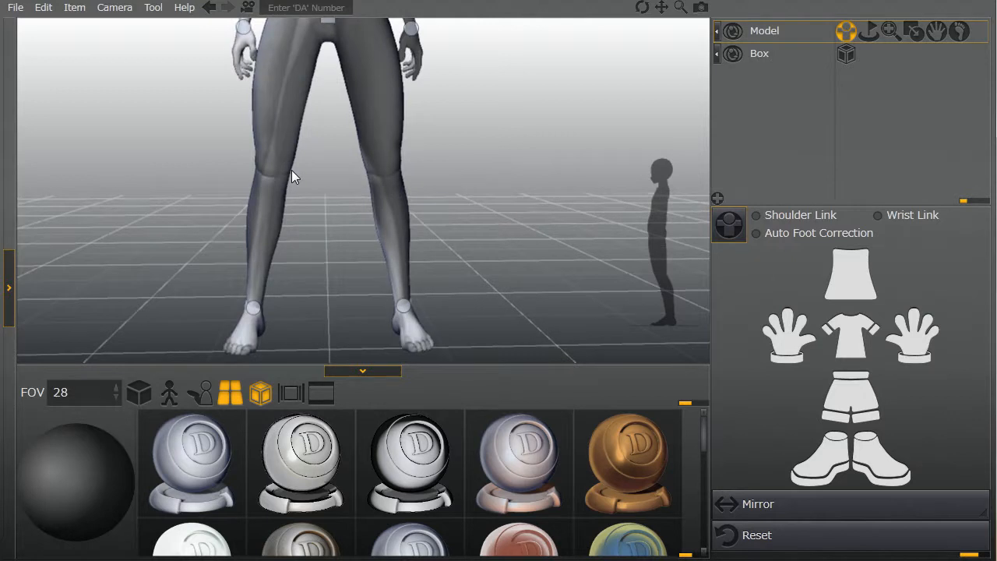
scroll(292, 170, down, 3)
right_drag(350, 148, 460, 258)
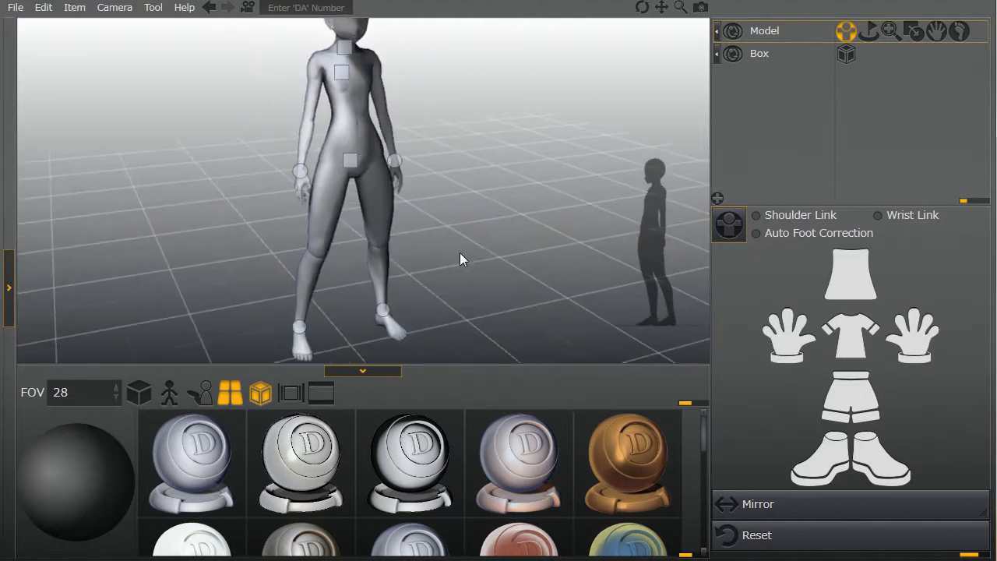
right_drag(462, 208, 467, 242)
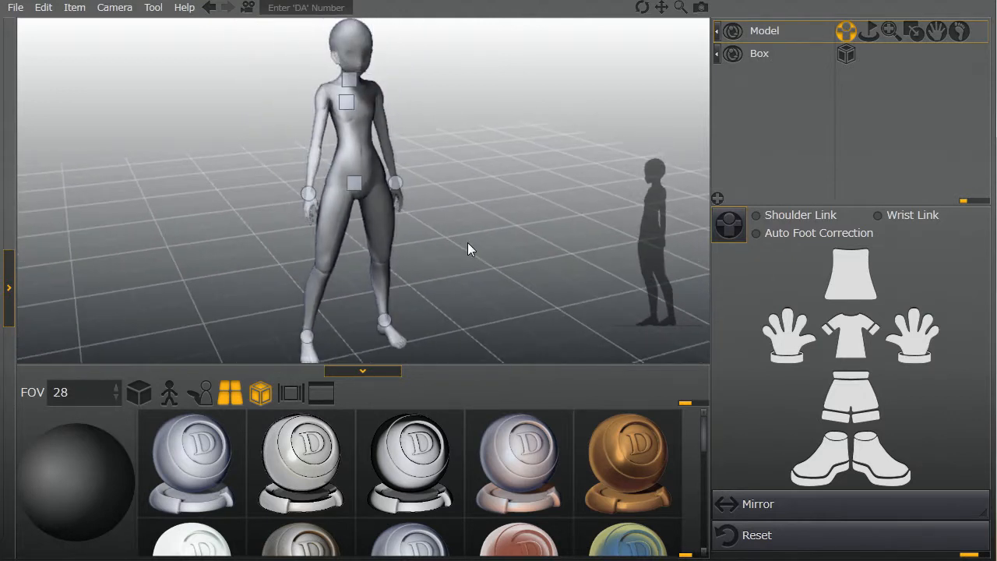
scroll(468, 244, up, 8)
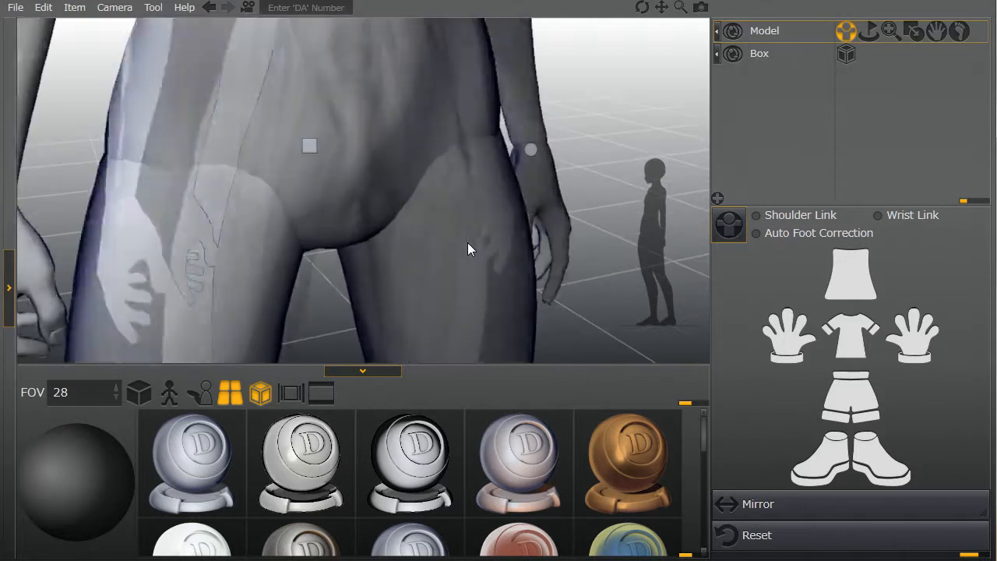
scroll(468, 244, down, 5)
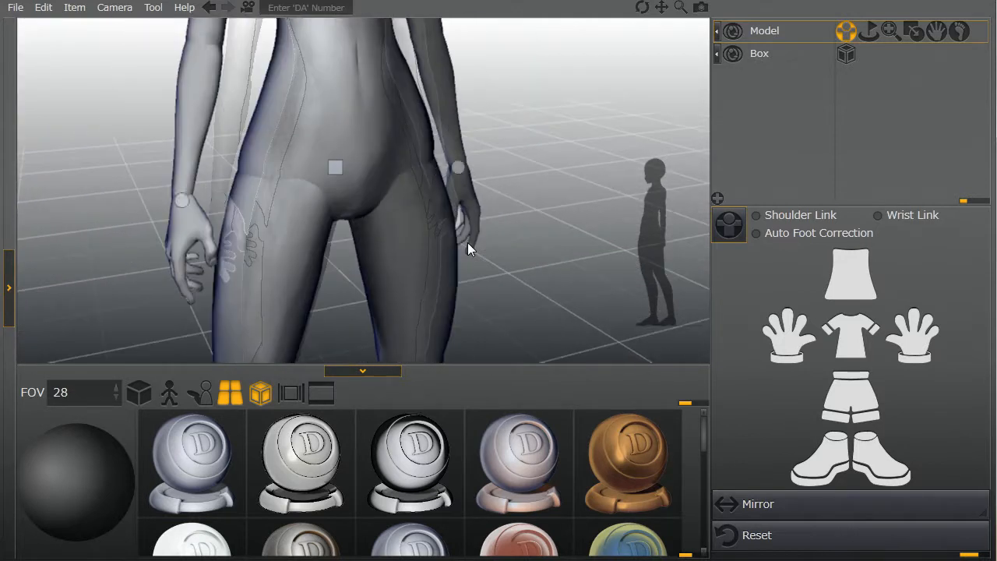
scroll(468, 243, down, 6)
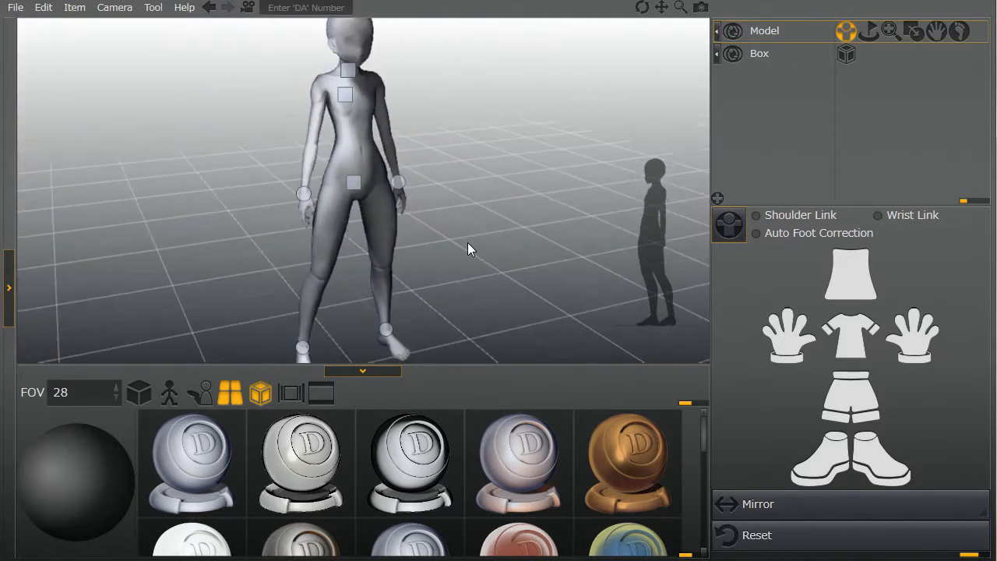
- Examine the figure from its other side and hide its pose control points
scroll(468, 244, down, 3)
scroll(468, 243, up, 3)
right_drag(468, 243, 314, 243)
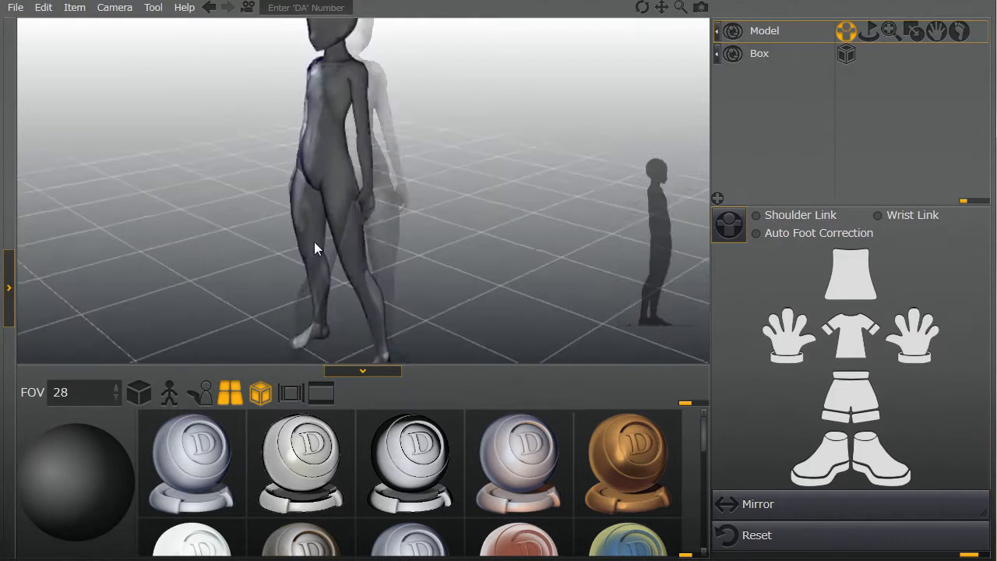
click(788, 66)
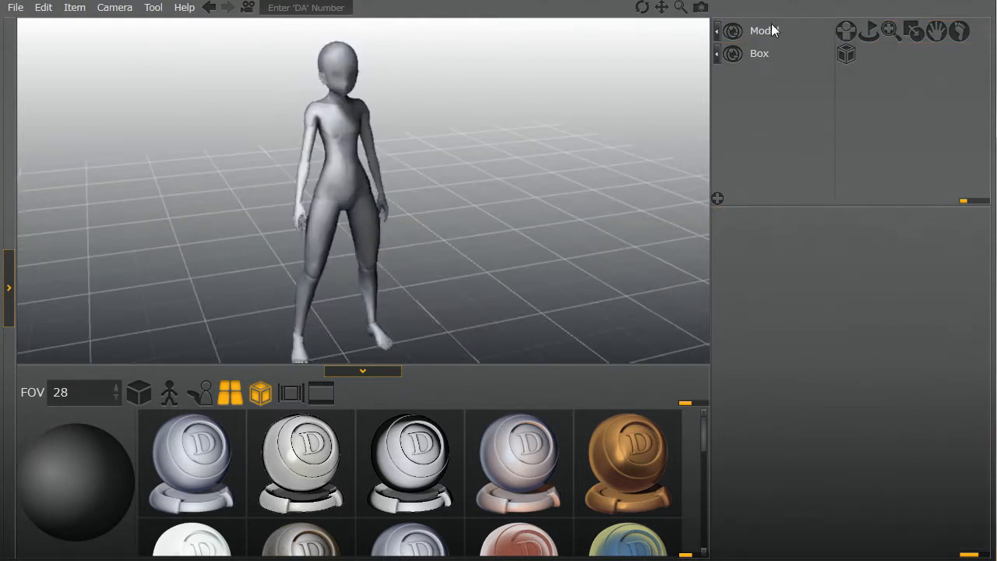
- Delete the Box object from the scene
click(771, 29)
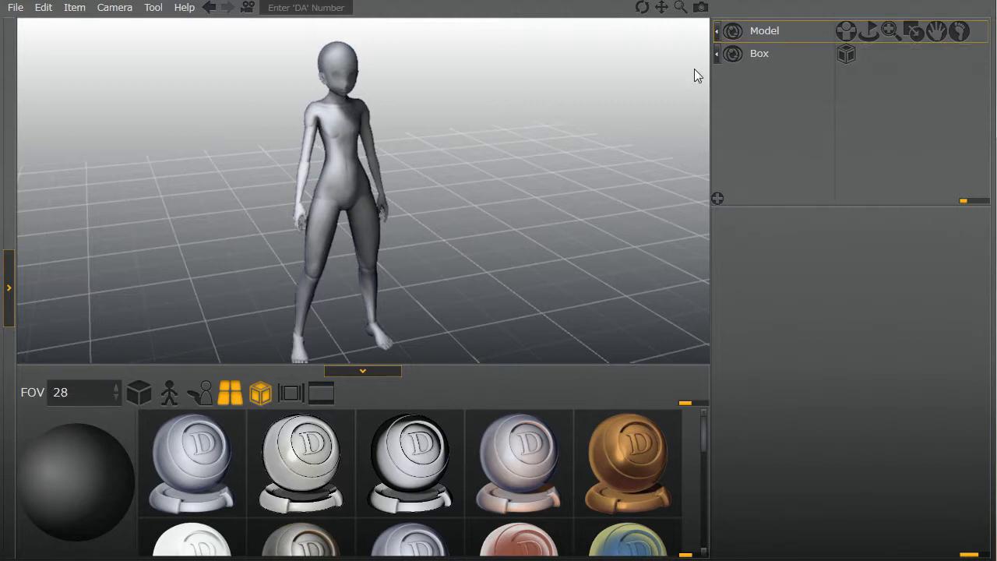
click(774, 55)
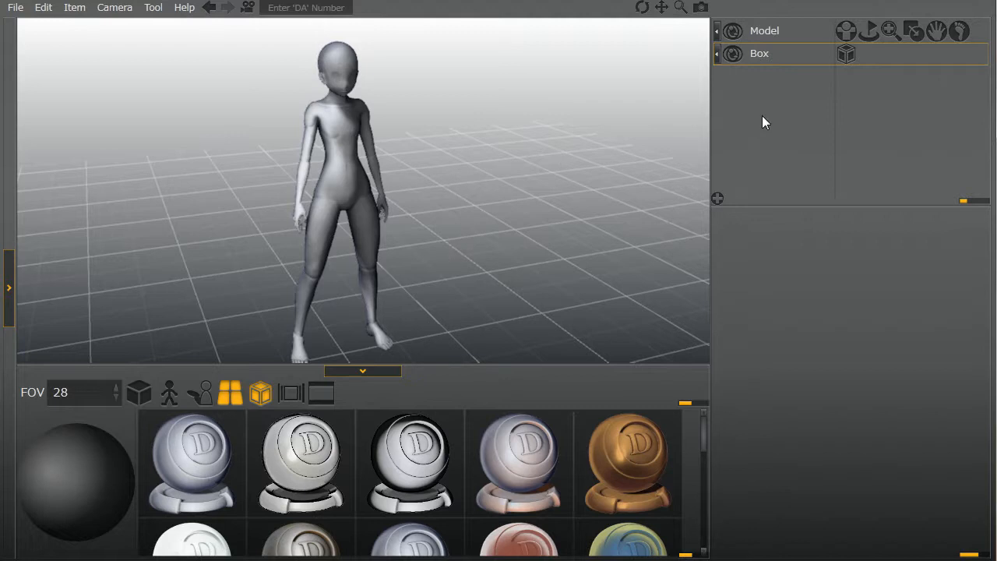
right_click(760, 57)
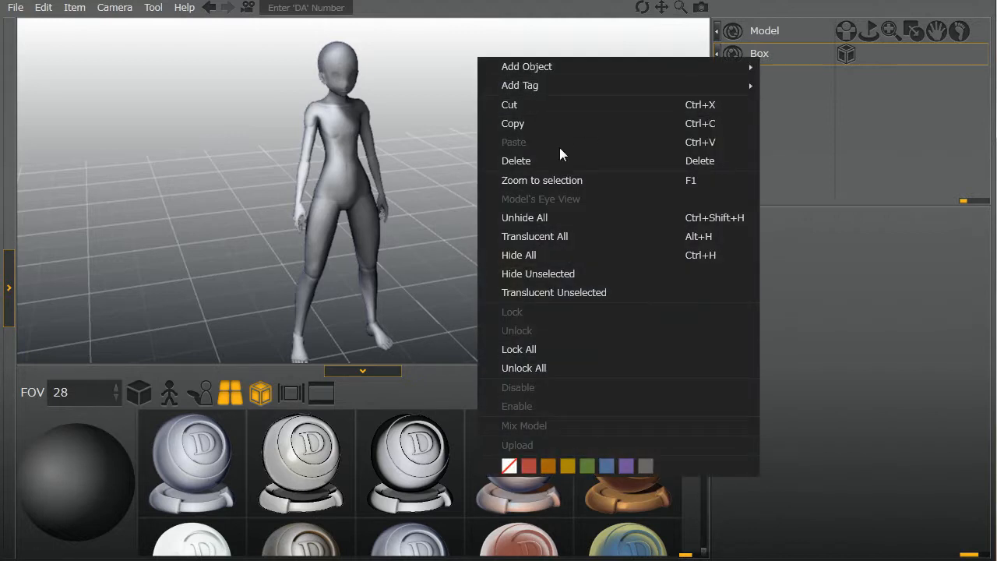
click(767, 61)
right_click(767, 61)
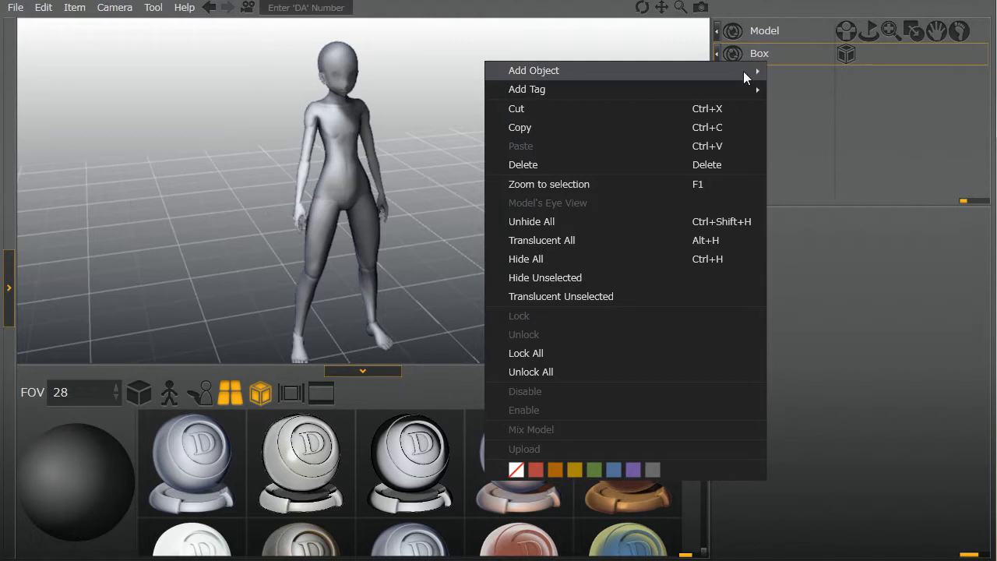
click(550, 164)
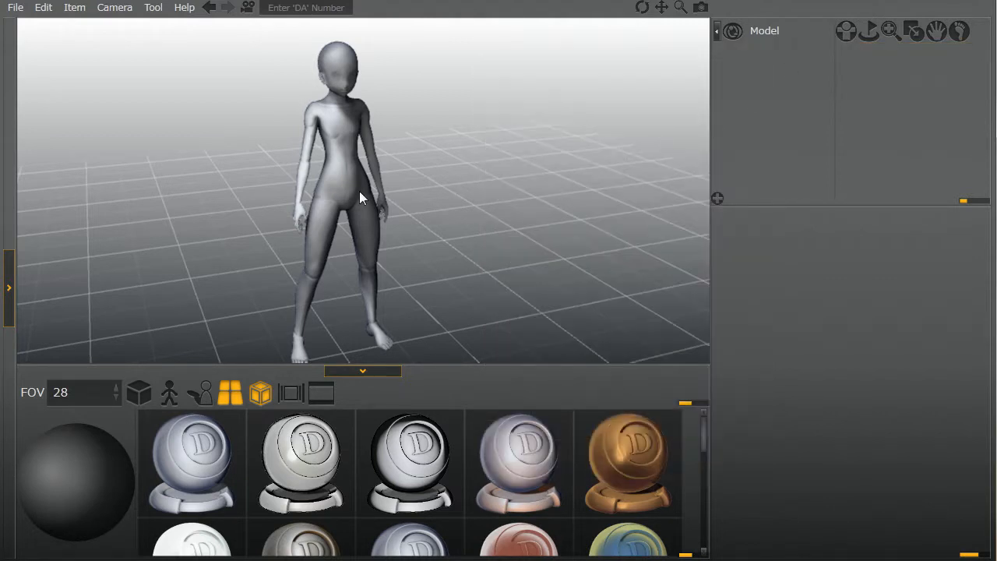
- Rename the Model object as Boneco 1
click(772, 32)
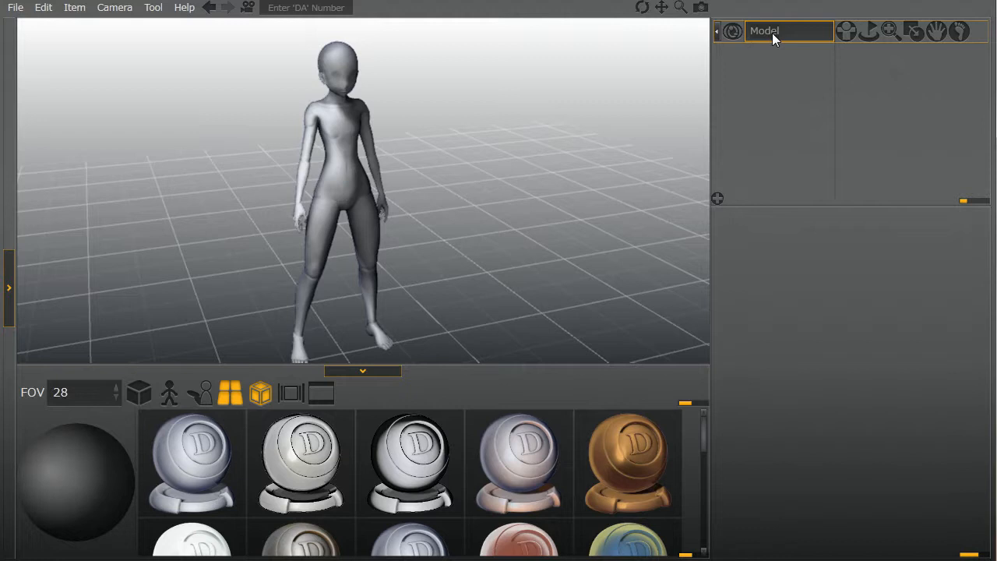
text(Boneco 1)
key(Return)
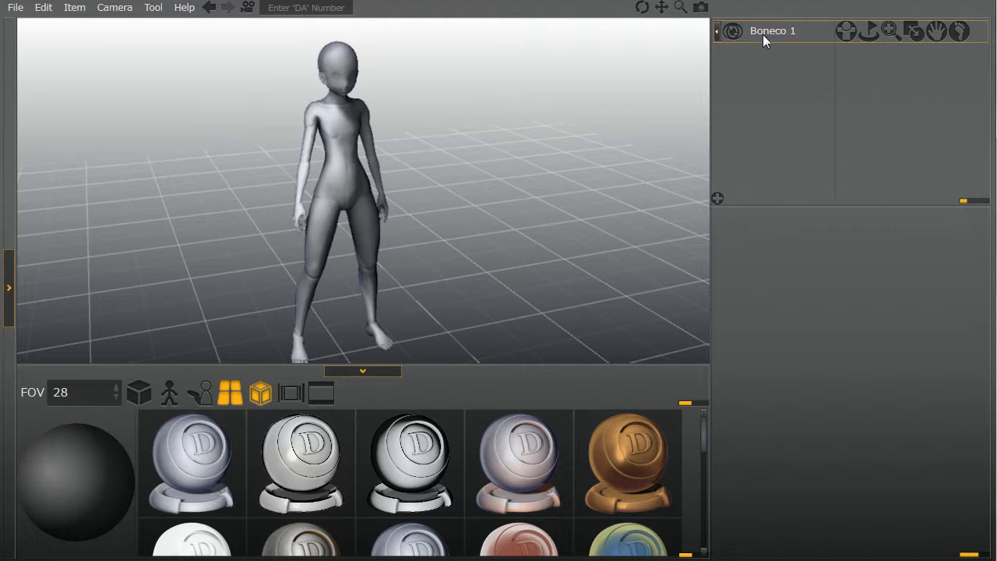
- Show Boneco 1's pose control points and reposition its ankles so that one foot lifts off the ground
mouse_move(496, 158)
right_down()
mouse_move(454, 168)
mouse_move(495, 167)
right_up()
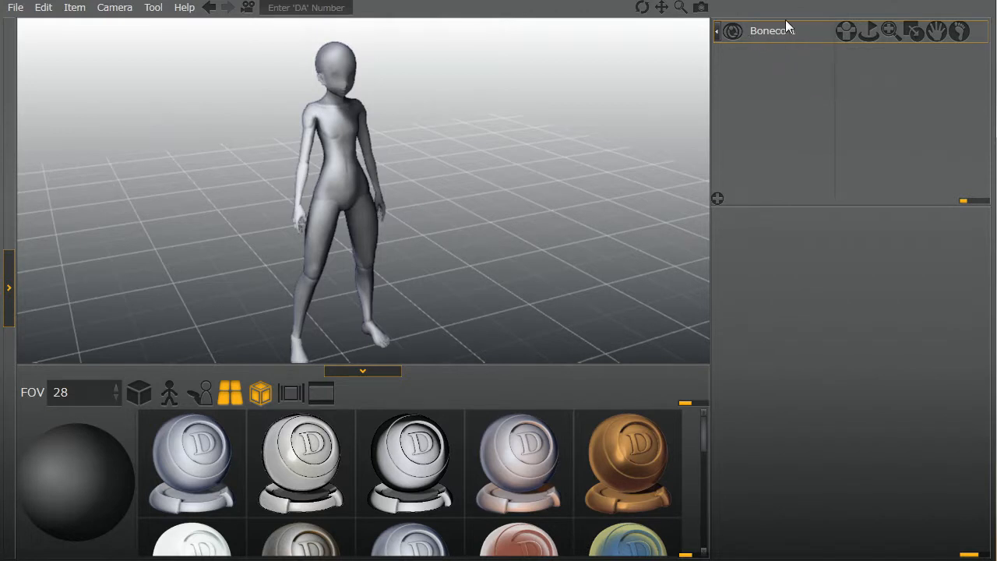
click(846, 32)
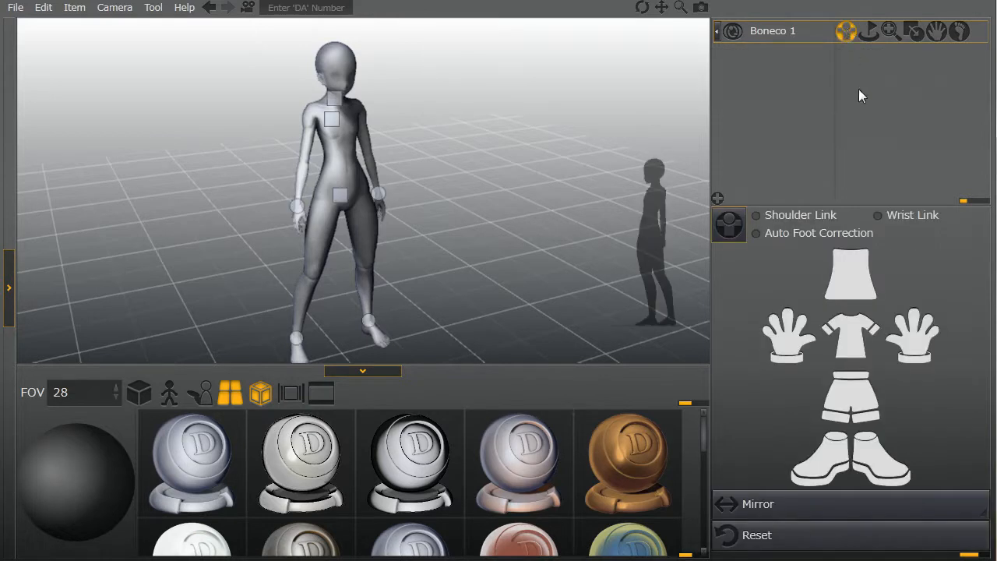
scroll(638, 211, down, 2)
right_drag(499, 258, 394, 271)
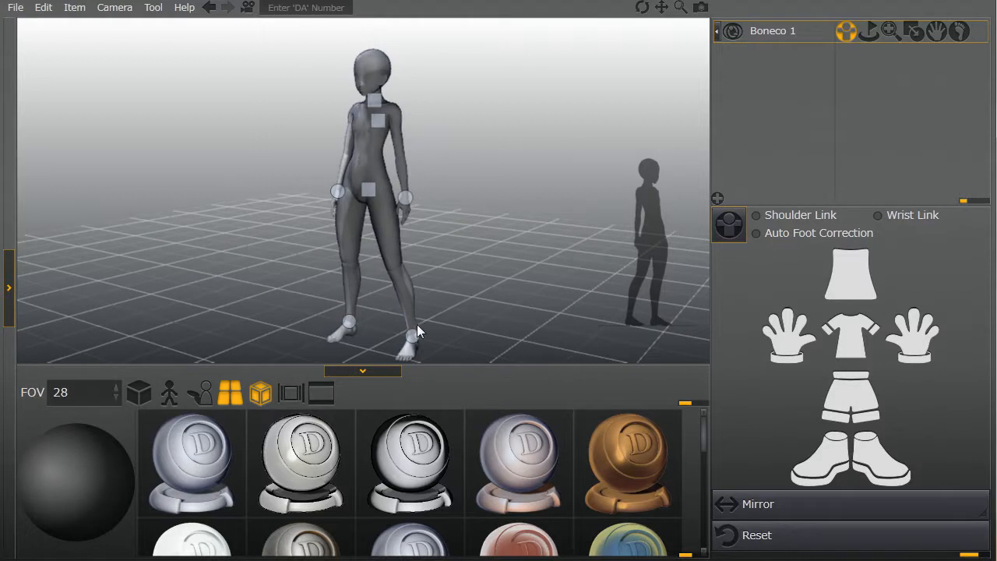
right_drag(416, 324, 384, 292)
drag(346, 311, 396, 283)
right_drag(439, 218, 348, 242)
drag(313, 277, 364, 286)
- Inspect the lower legs up close and move the ankle control points further to bend the knees into a stepping stance
right_drag(389, 285, 368, 306)
scroll(436, 328, up, 5)
middle_drag(437, 328, 385, 221)
scroll(403, 182, up, 5)
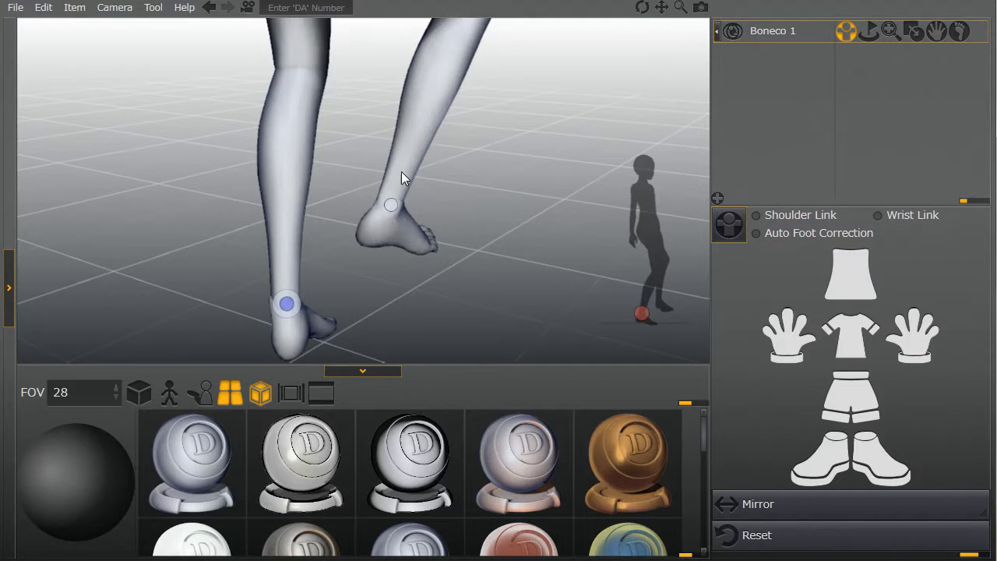
scroll(393, 174, down, 5)
right_drag(393, 181, 358, 229)
scroll(339, 196, up, 3)
drag(335, 186, 482, 204)
right_drag(482, 205, 449, 276)
drag(355, 271, 379, 268)
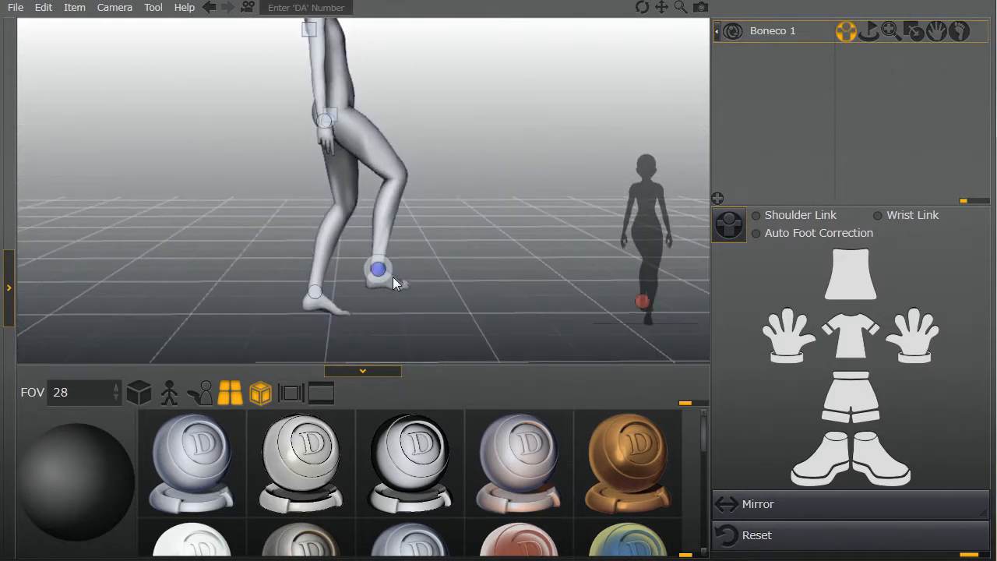
- Adjust the upper-body control points to lean the torso forward into a running pose with bent arms
click(393, 276)
scroll(393, 276, down, 1)
drag(321, 65, 367, 68)
click(387, 47)
drag(417, 45, 414, 62)
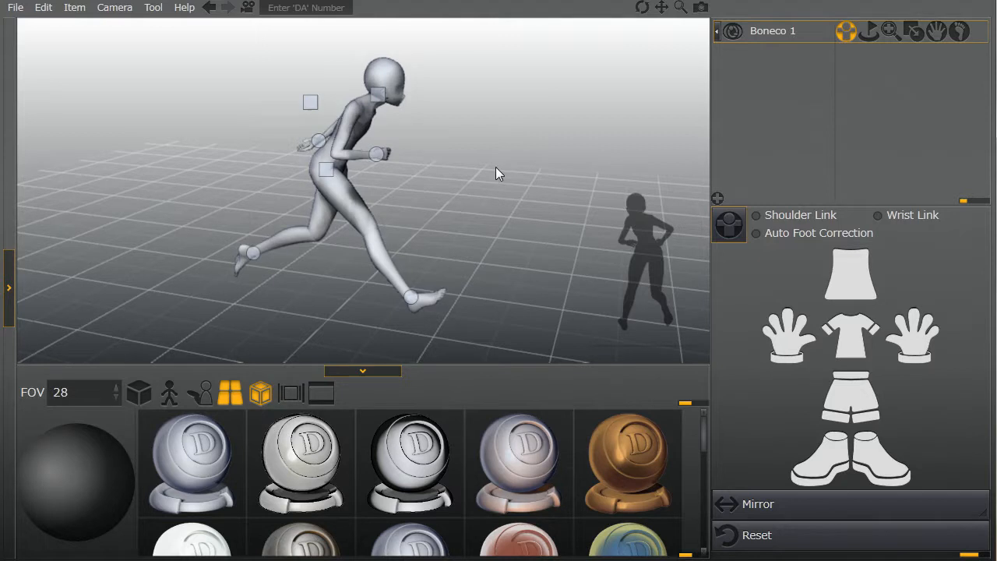
- Open the finger controls for the left hand and examine the forearm and hand up close
scroll(469, 185, up, 6)
middle_drag(488, 171, 526, 250)
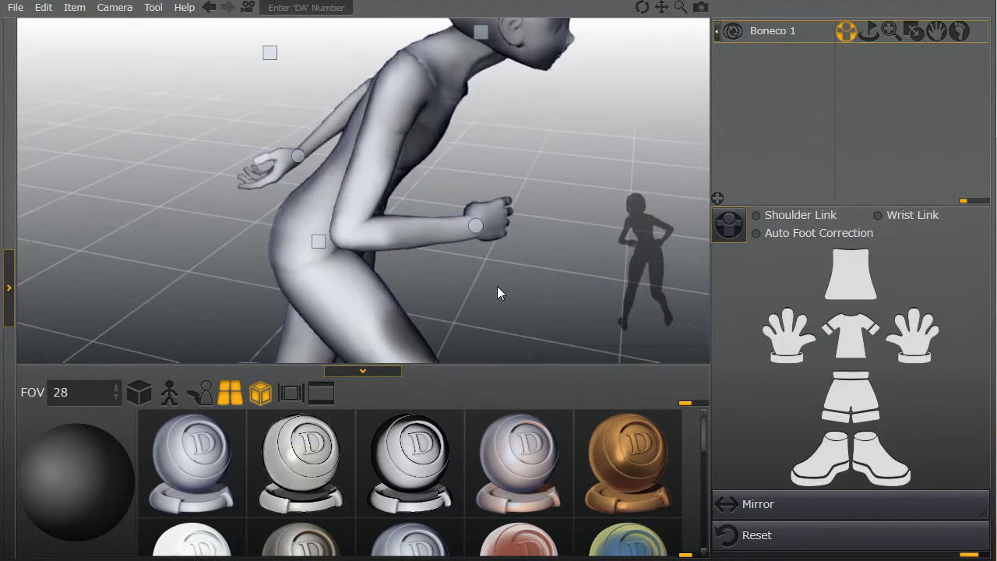
click(937, 33)
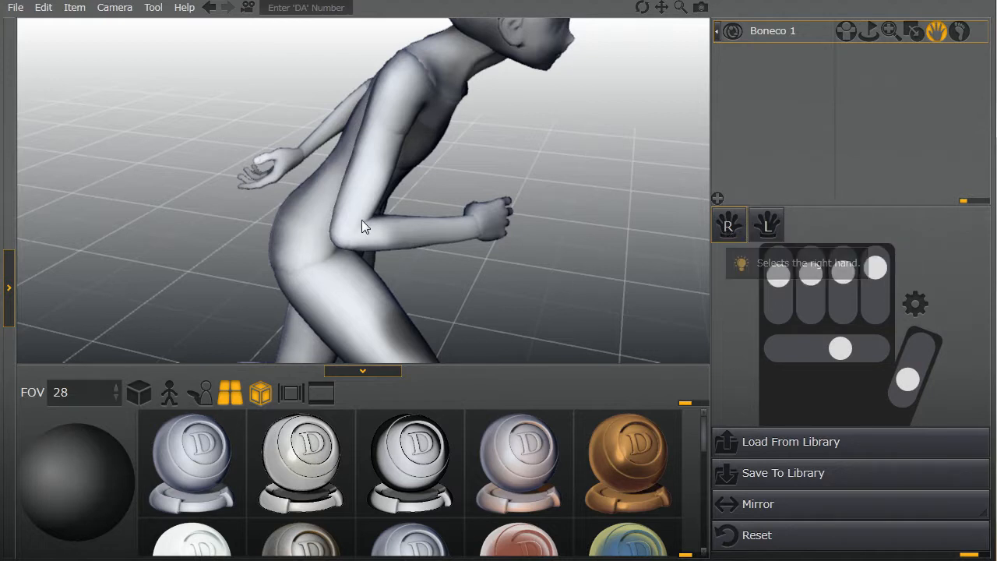
right_drag(456, 226, 393, 255)
click(393, 254)
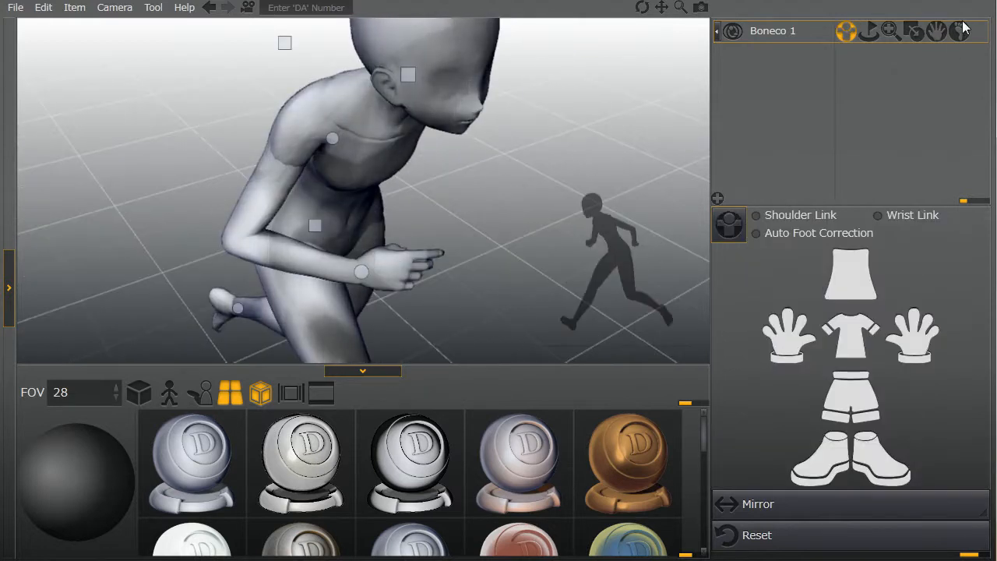
click(936, 30)
click(769, 226)
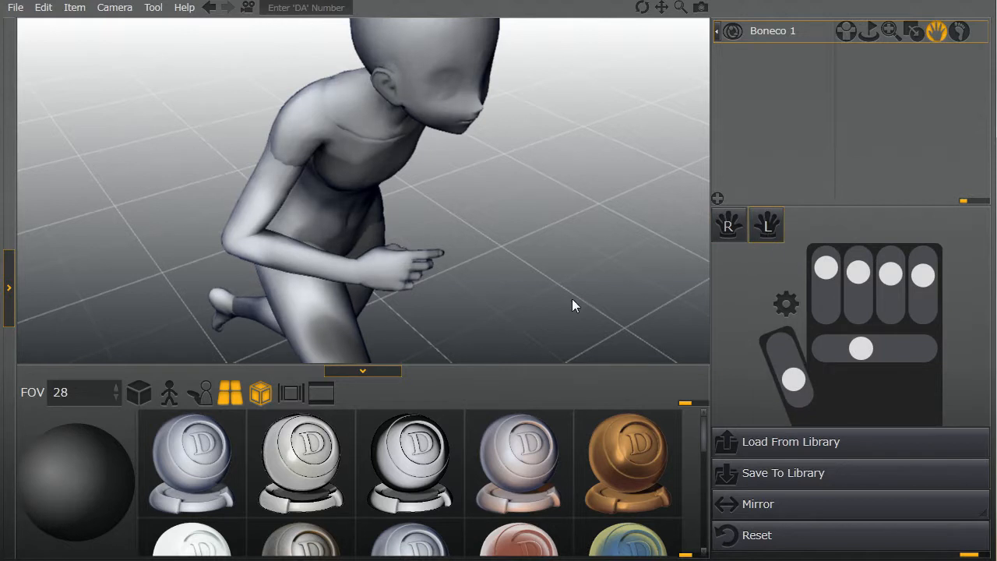
right_drag(571, 299, 585, 254)
scroll(586, 257, up, 5)
middle_drag(515, 251, 453, 219)
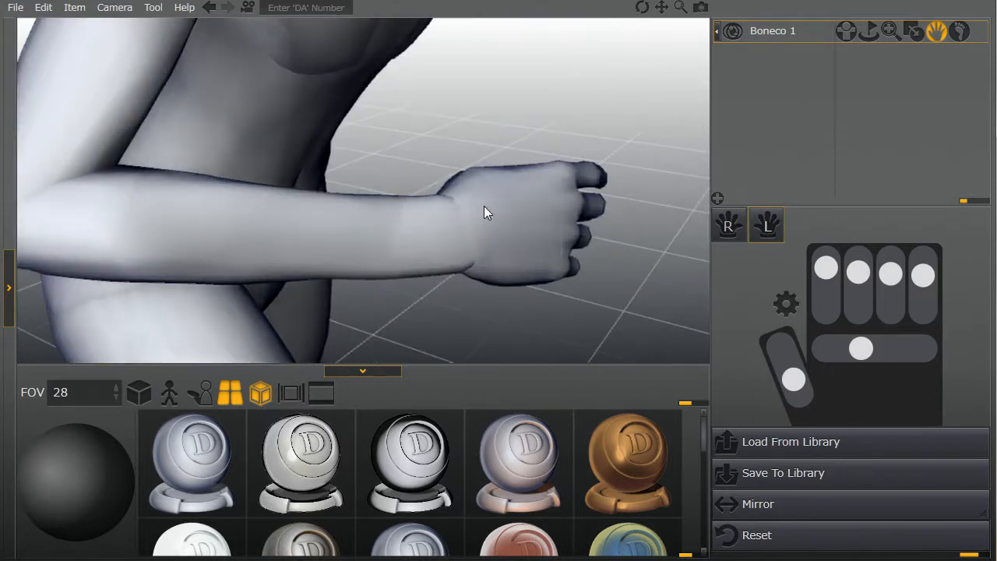
- Curl the right hand's little, ring and middle fingers fully, extend the thumb and bend the index finger partway
click(726, 225)
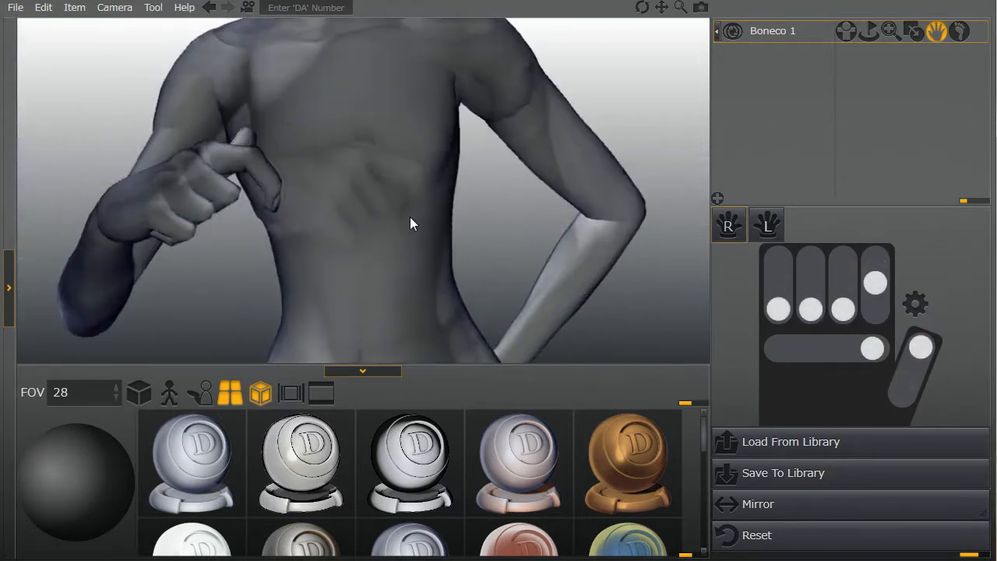
right_drag(410, 217, 469, 238)
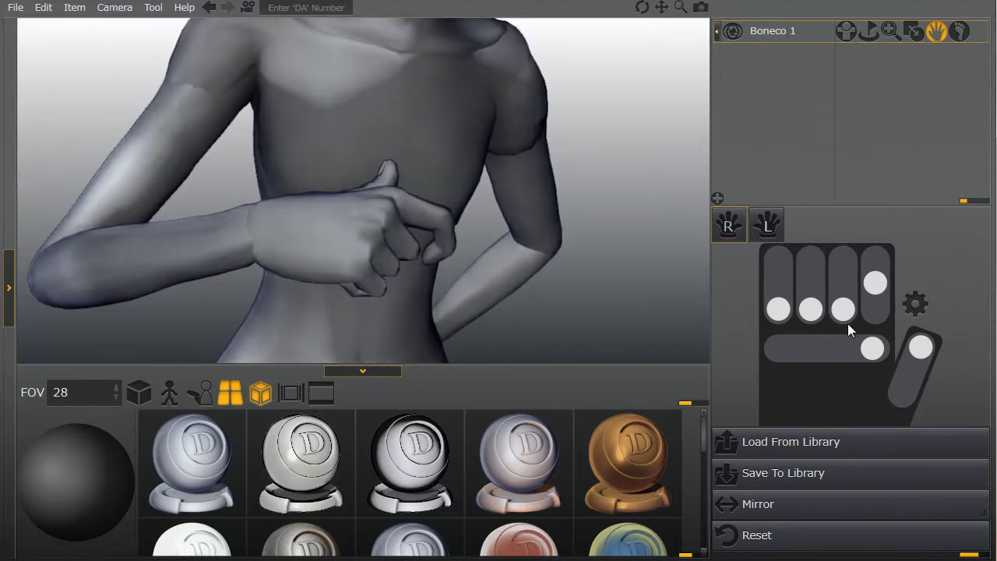
drag(873, 289, 877, 286)
right_drag(574, 282, 555, 262)
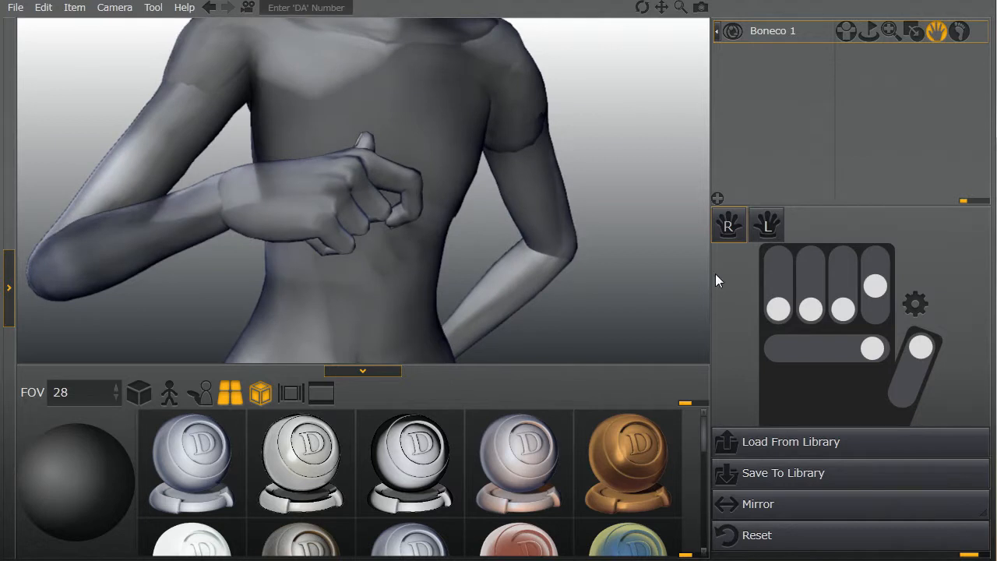
drag(841, 311, 873, 282)
- Fine-tune the bend of the right index finger and inspect the hand up close
scroll(619, 271, up, 4)
scroll(613, 265, down, 4)
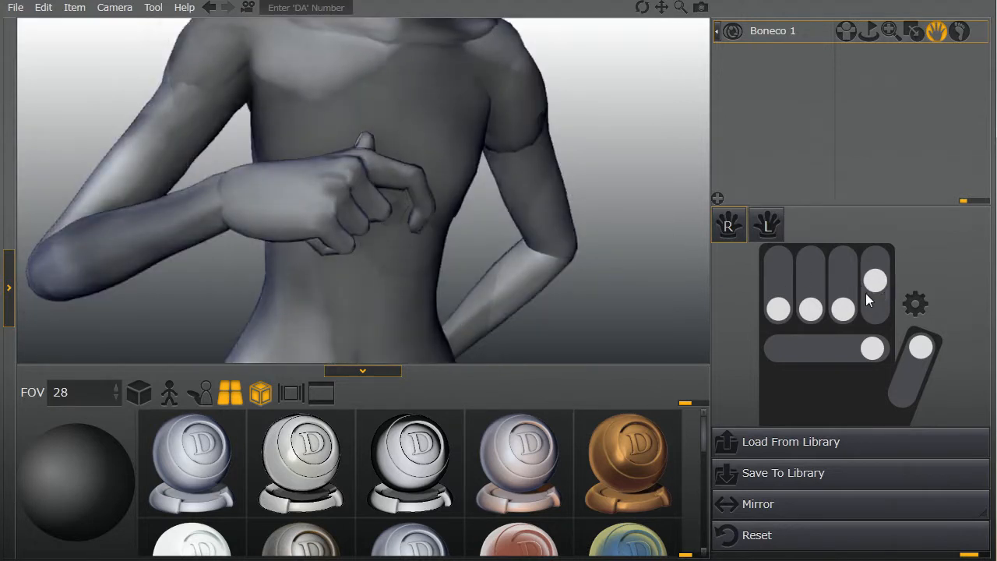
scroll(513, 268, up, 4)
scroll(503, 268, down, 4)
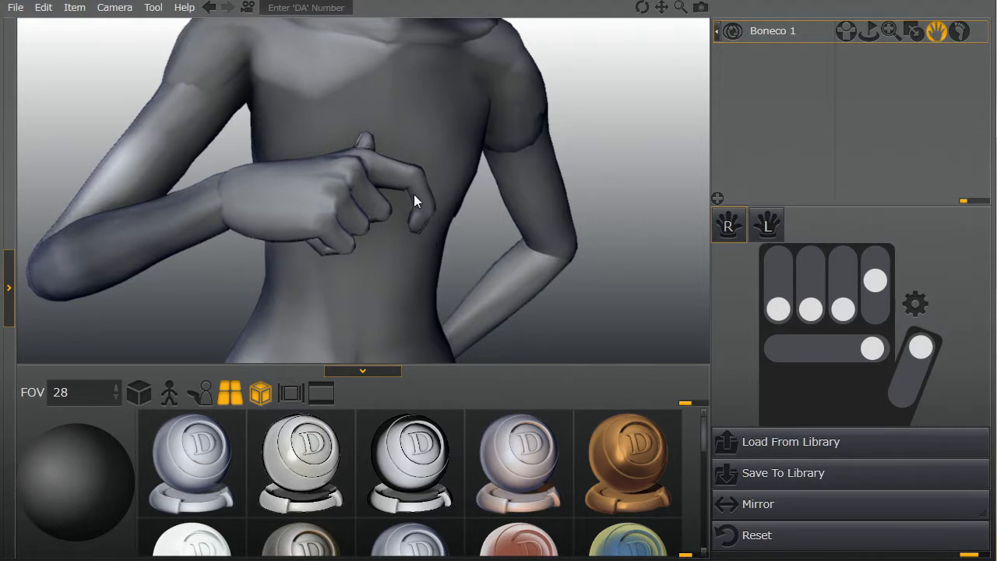
mouse_move(873, 283)
mouse_down()
mouse_move(870, 311)
mouse_move(878, 264)
mouse_move(871, 315)
mouse_move(875, 282)
mouse_up()
scroll(421, 228, up, 4)
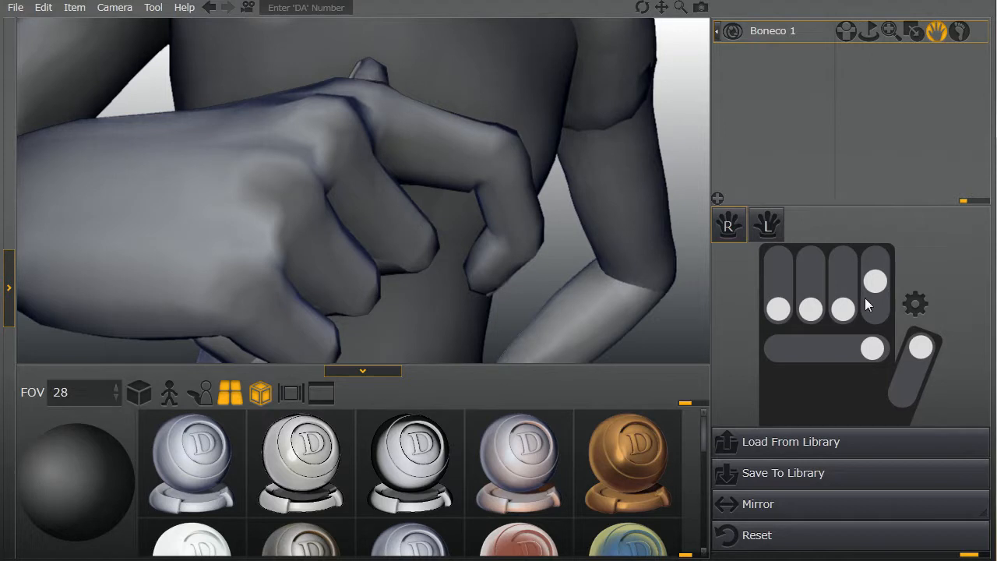
scroll(572, 284, down, 4)
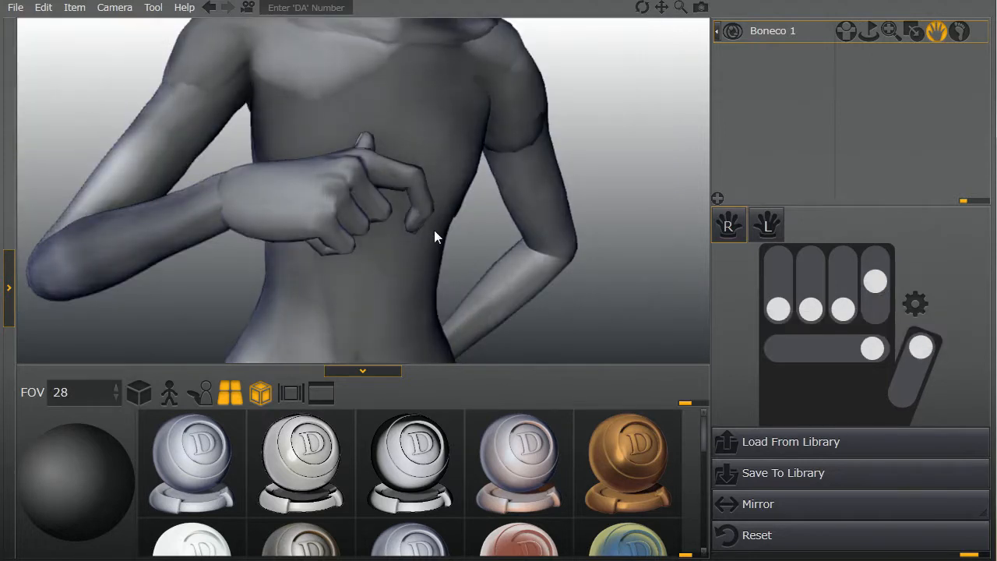
scroll(434, 230, up, 5)
scroll(433, 198, down, 5)
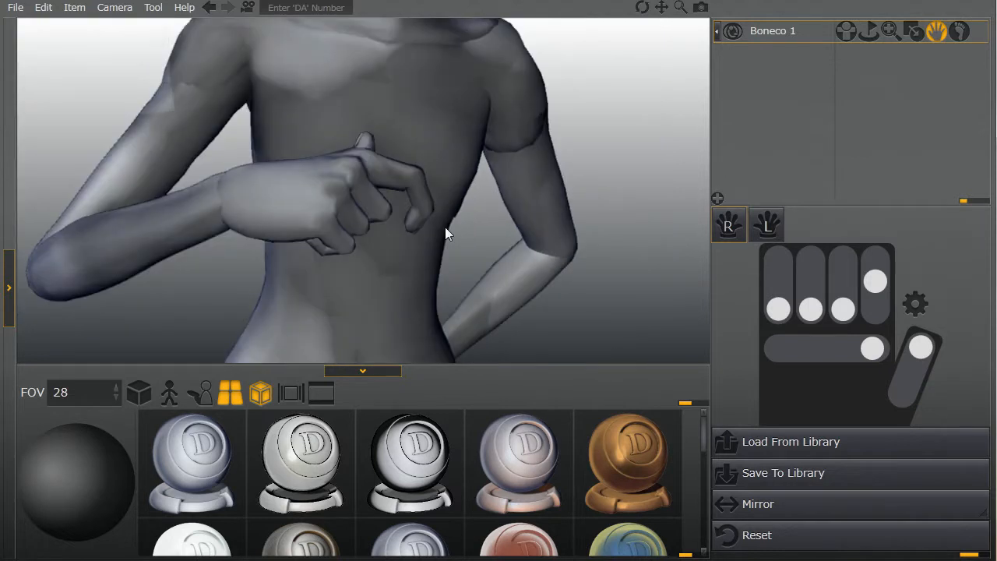
scroll(444, 233, up, 5)
scroll(444, 235, down, 5)
- Switch the right hand to individual joint controls and straighten the index finger's outermost joint
click(920, 309)
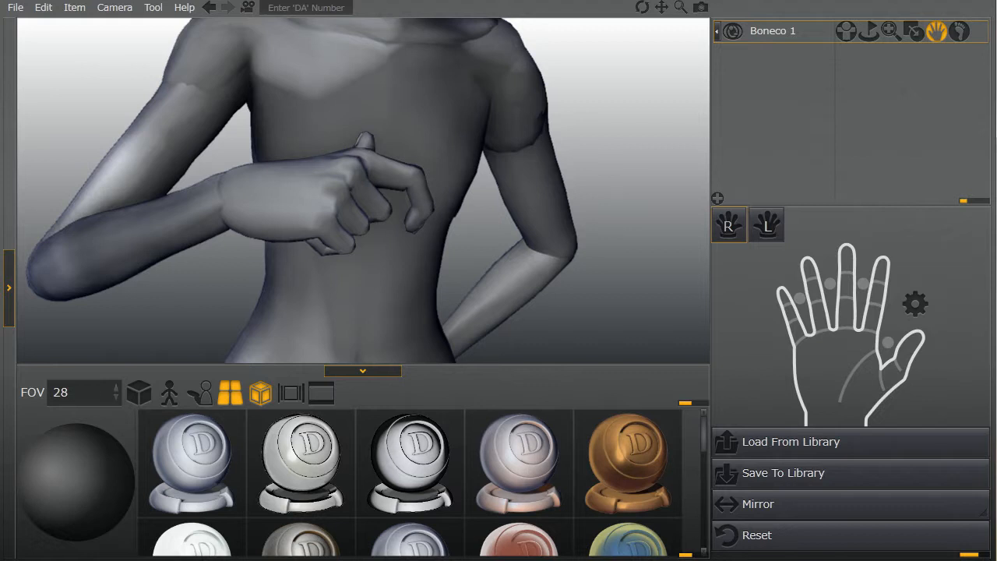
scroll(467, 245, up, 5)
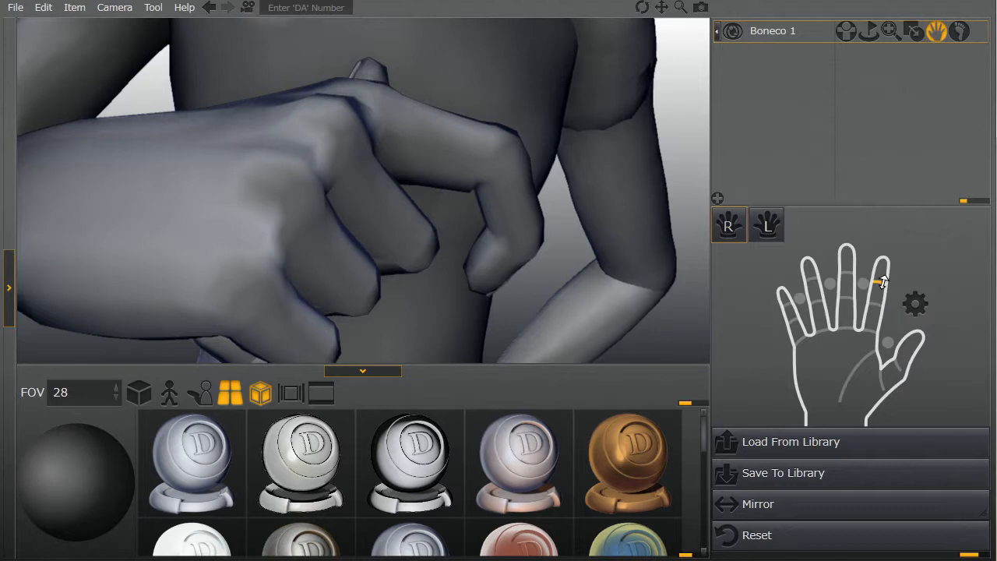
drag(881, 279, 888, 183)
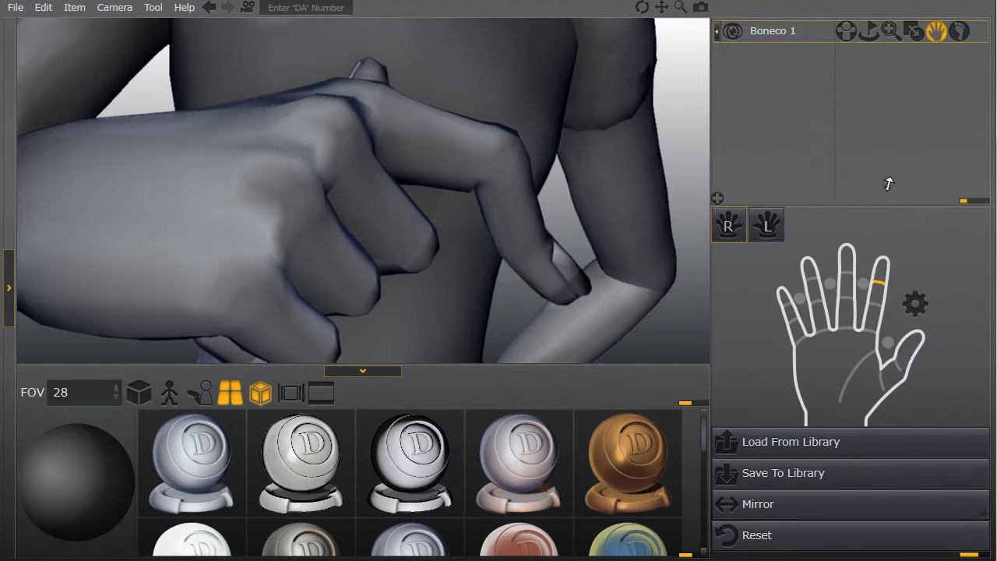
scroll(635, 239, down, 5)
- Straighten the outermost joint of the right little finger
scroll(636, 239, up, 1)
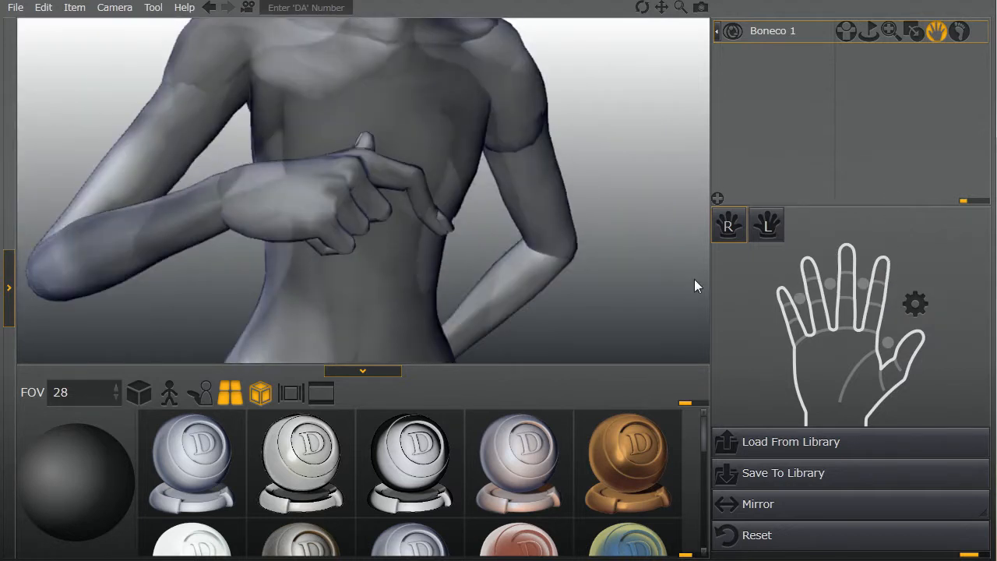
scroll(545, 312, up, 3)
scroll(556, 301, up, 2)
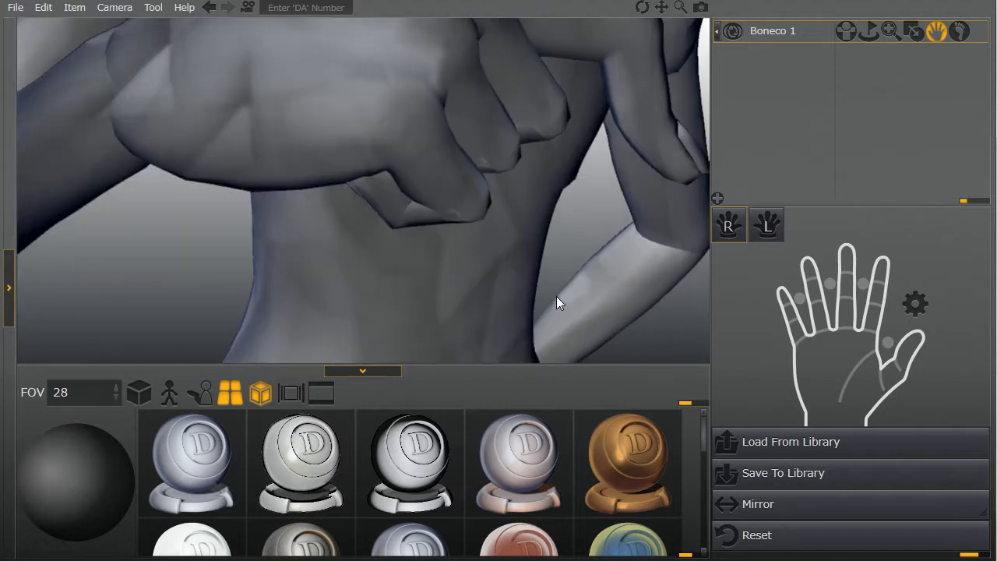
drag(787, 303, 739, 202)
scroll(704, 240, down, 5)
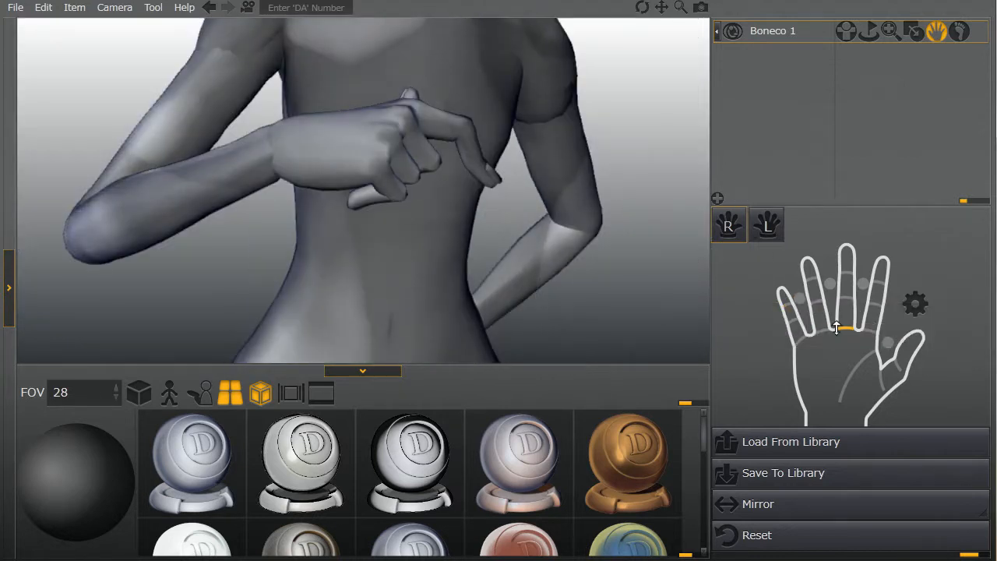
- Open the right hand's curled fingers at their base joints and rotate the thumb outward at its base
drag(821, 331, 836, 190)
right_drag(658, 226, 529, 271)
drag(857, 352, 900, 419)
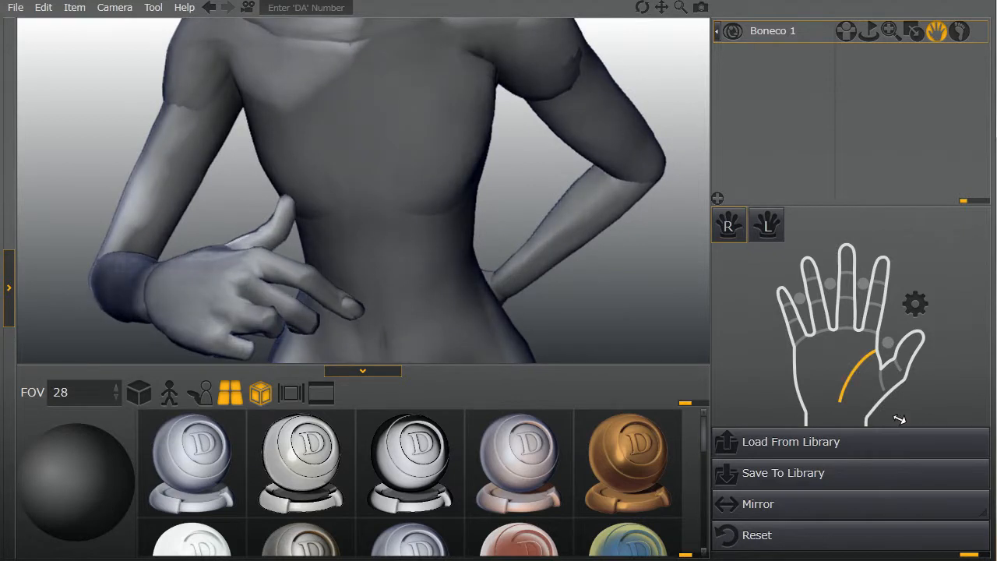
- Rotate the right thumb's base joint further and inspect the right hand from the side and front
drag(885, 385, 827, 403)
scroll(445, 270, down, 3)
right_drag(445, 270, 491, 234)
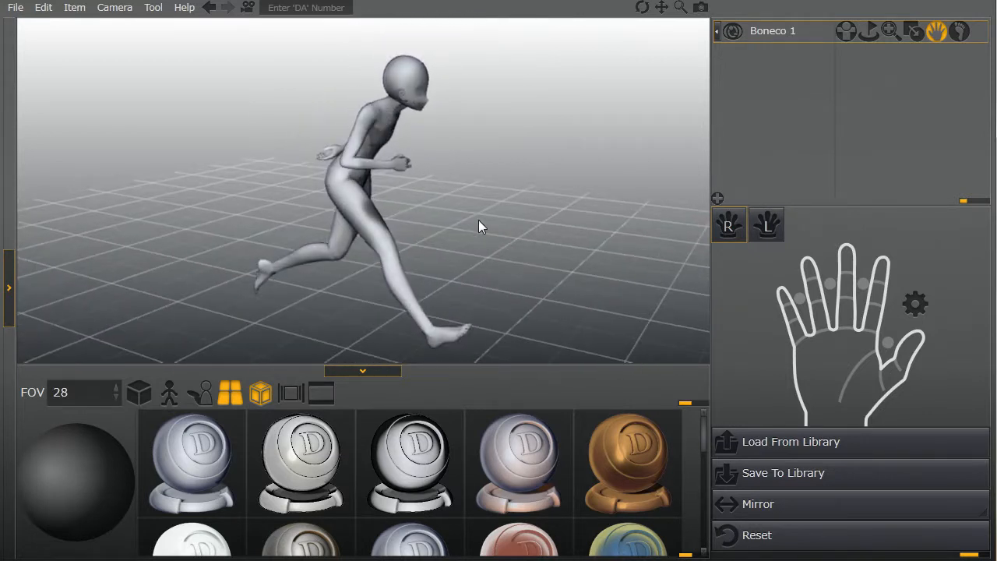
scroll(479, 220, up, 4)
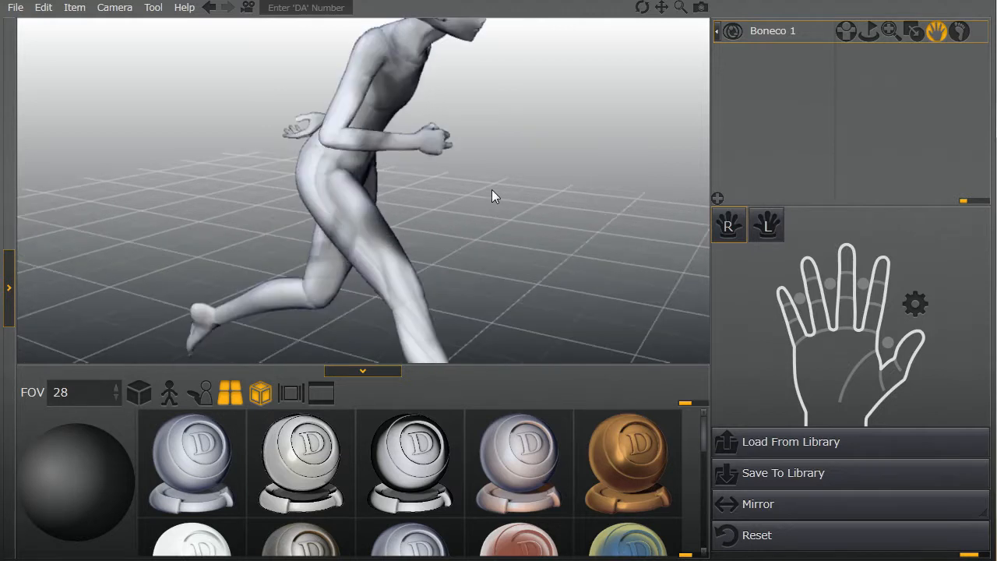
middle_drag(492, 189, 492, 239)
scroll(492, 240, up, 2)
right_drag(491, 240, 393, 231)
scroll(410, 192, up, 5)
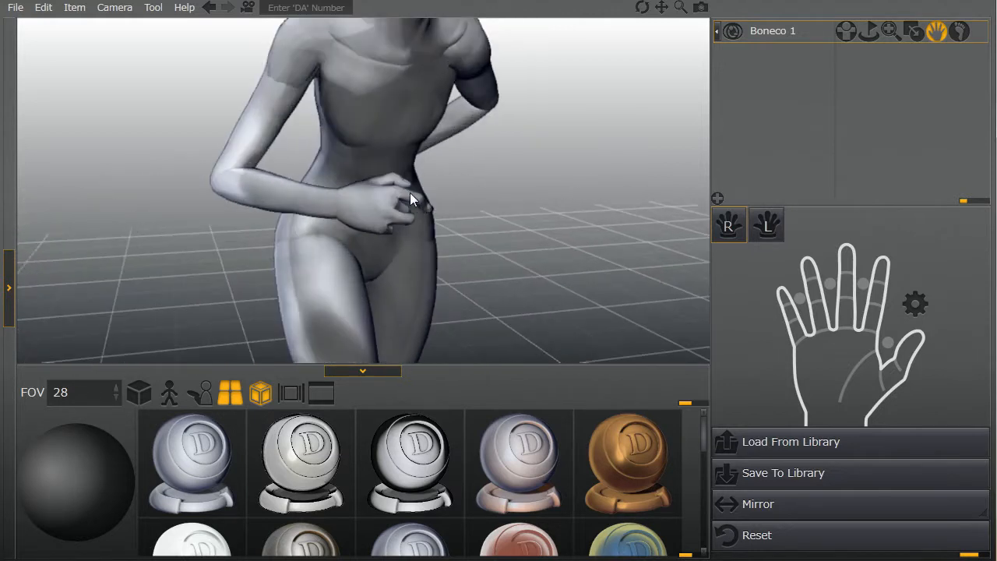
scroll(420, 203, down, 1)
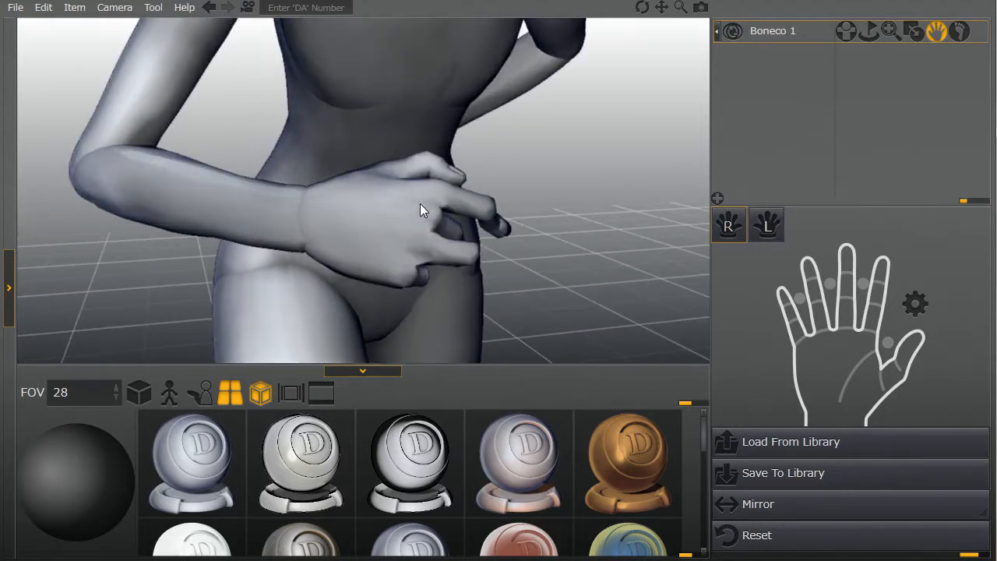
- Switch the right hand to the whole-finger sliders and curl its fingers fully into a fist
scroll(419, 203, down, 2)
right_drag(413, 235, 450, 239)
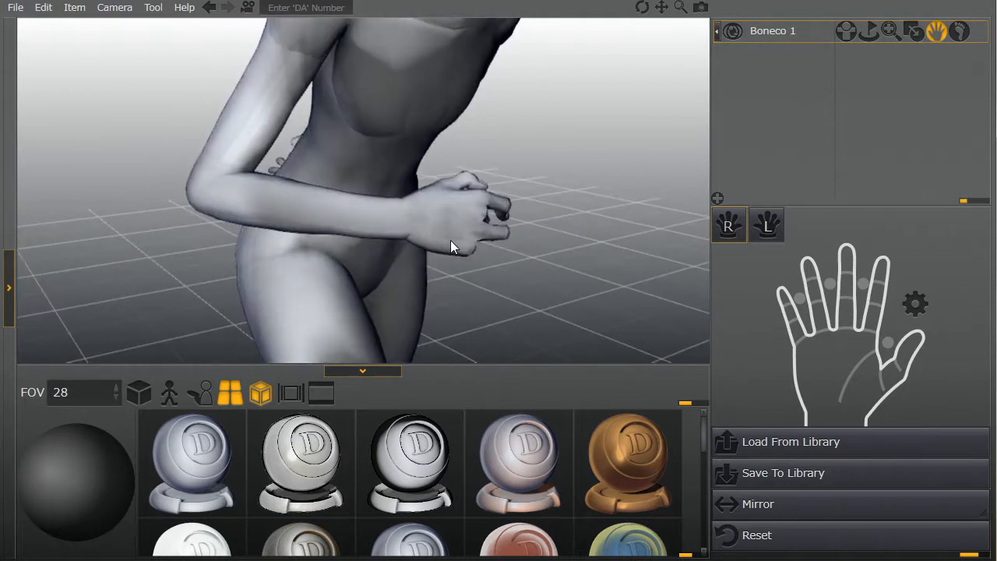
click(908, 302)
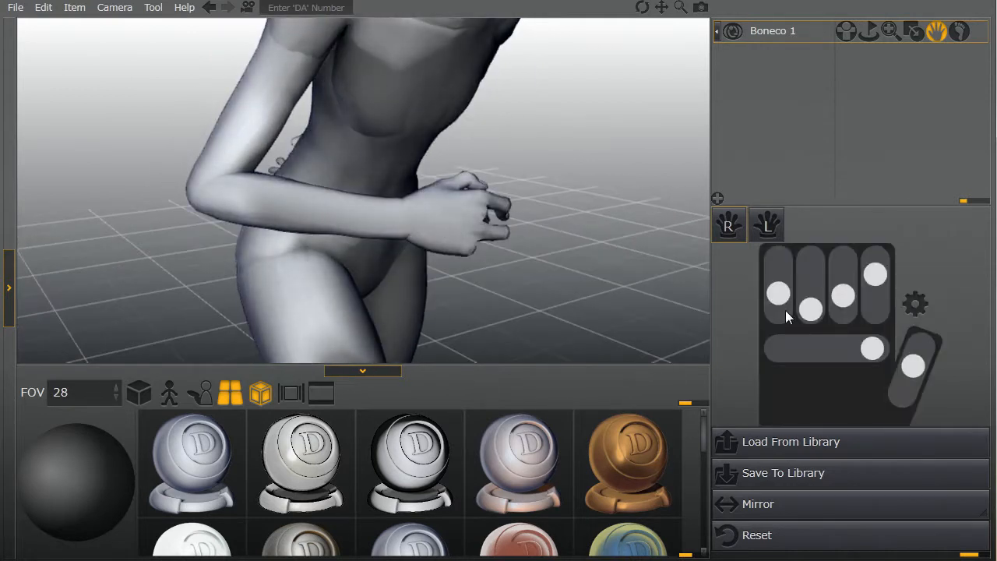
drag(880, 274, 876, 317)
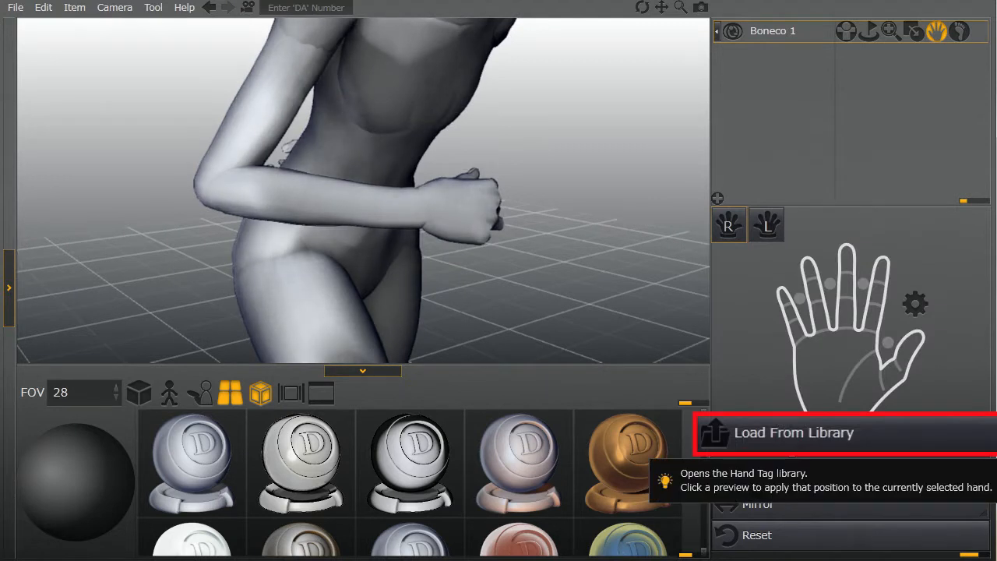
- Apply the closed-fist pose from the hand library to the right hand, then close the library
click(790, 446)
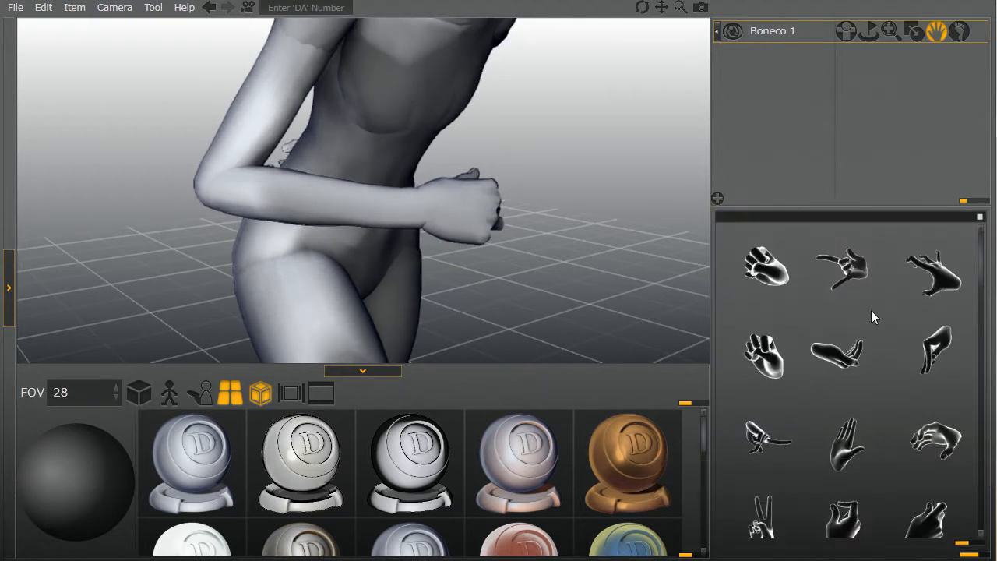
scroll(871, 310, down, 4)
scroll(871, 310, up, 4)
right_drag(546, 263, 449, 299)
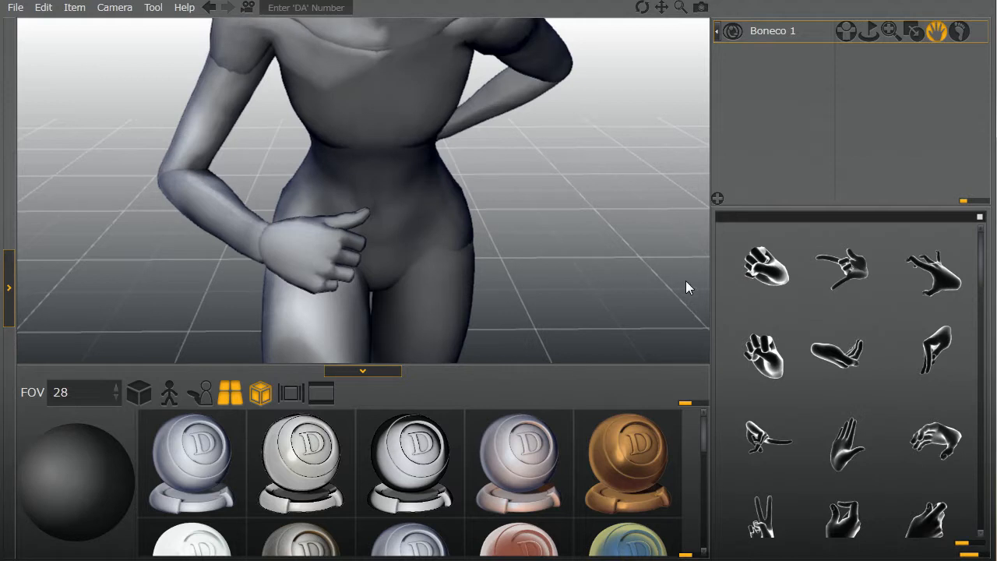
click(768, 274)
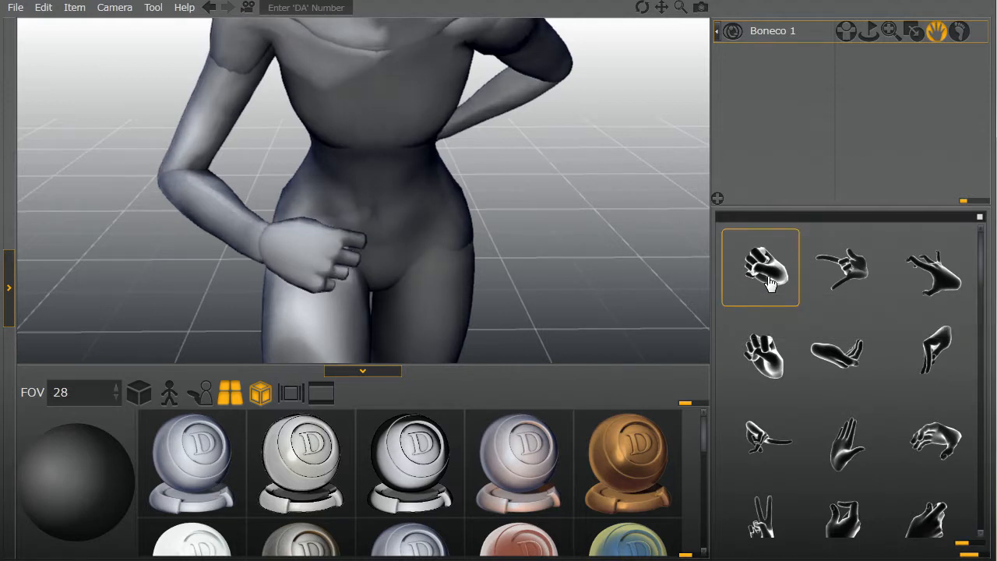
right_drag(242, 209, 462, 188)
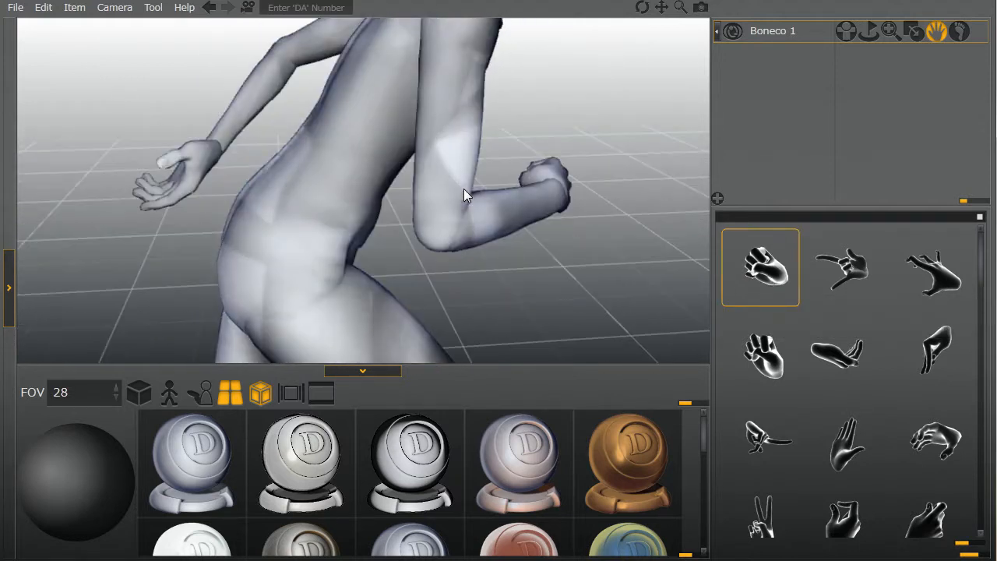
double_click(770, 257)
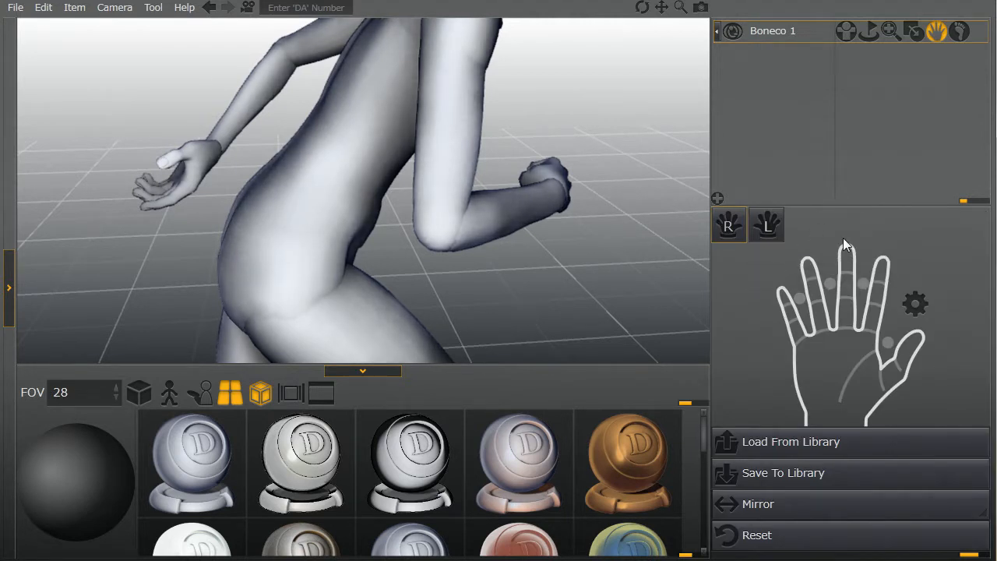
- Apply the same closed-fist library pose to the left hand
click(770, 230)
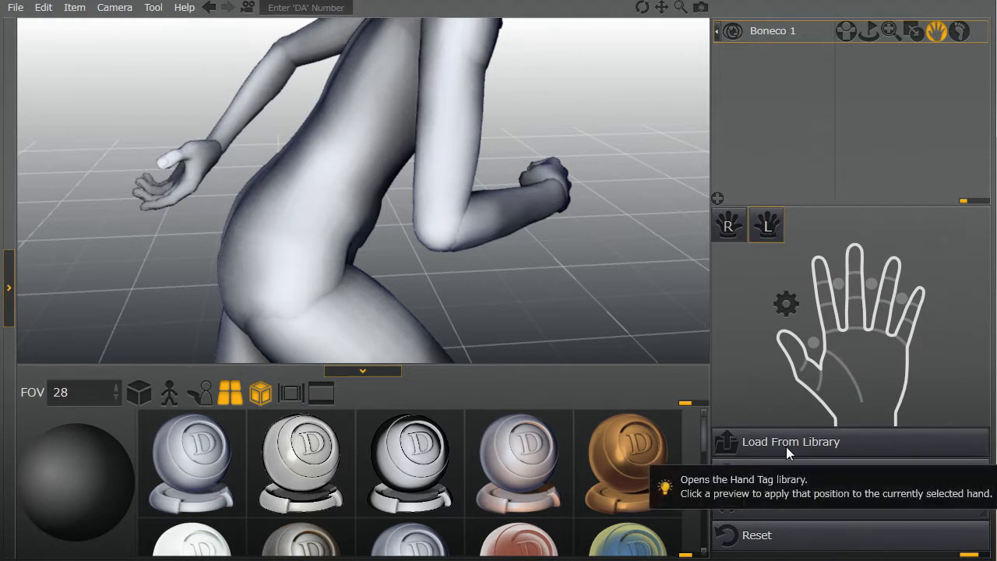
click(788, 444)
click(762, 272)
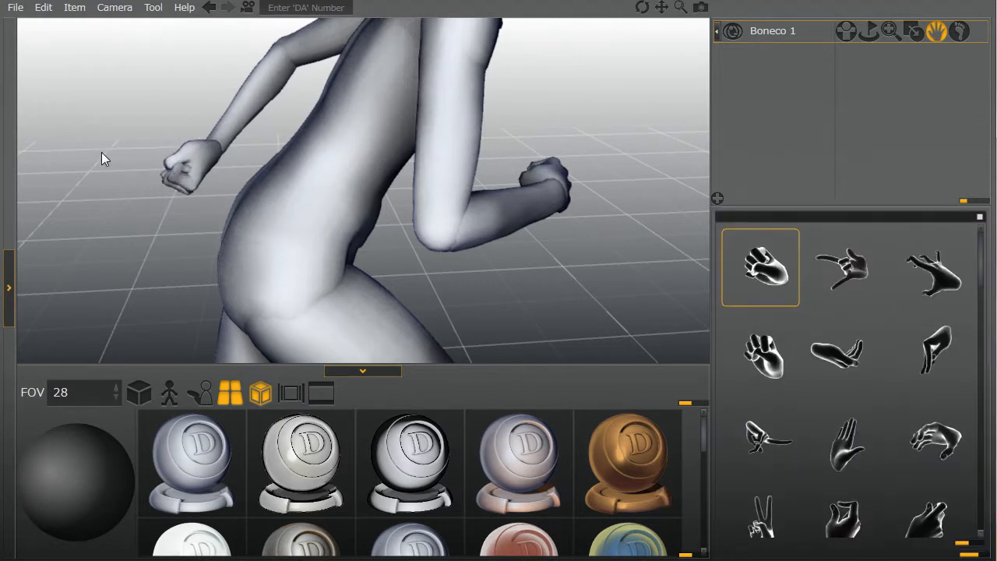
alt+drag(101, 156, 330, 177)
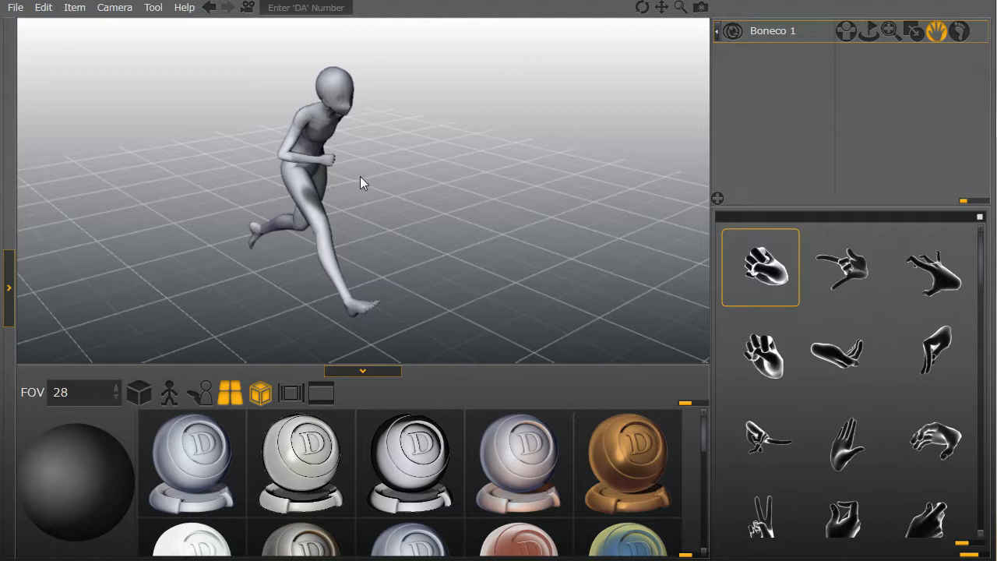
- Frame the whole running figure and export the view to the desktop as a flat PNG image named imagem1
alt+drag(363, 192, 351, 210)
click(15, 7)
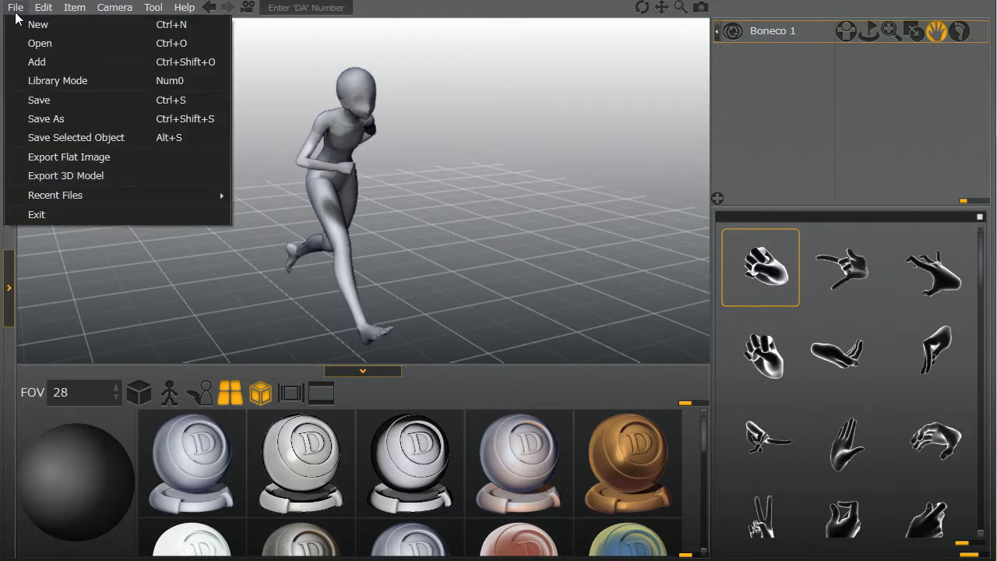
click(65, 159)
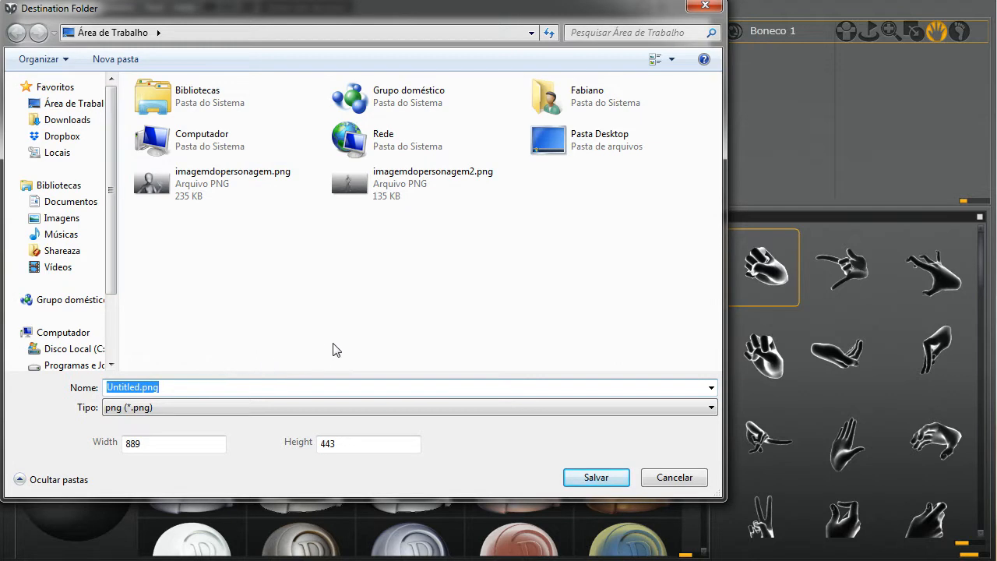
text(im)
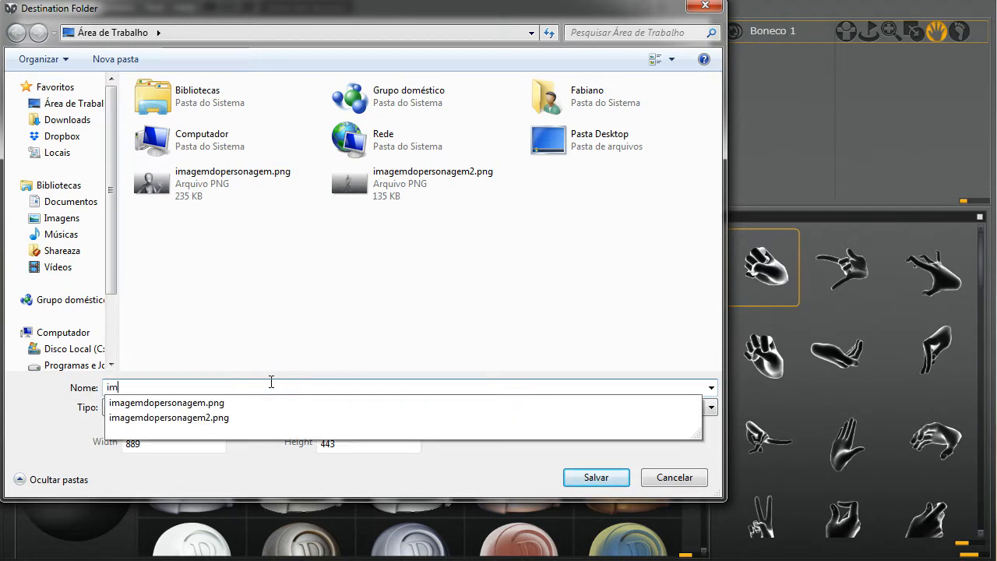
text(agem1)
key(Return)
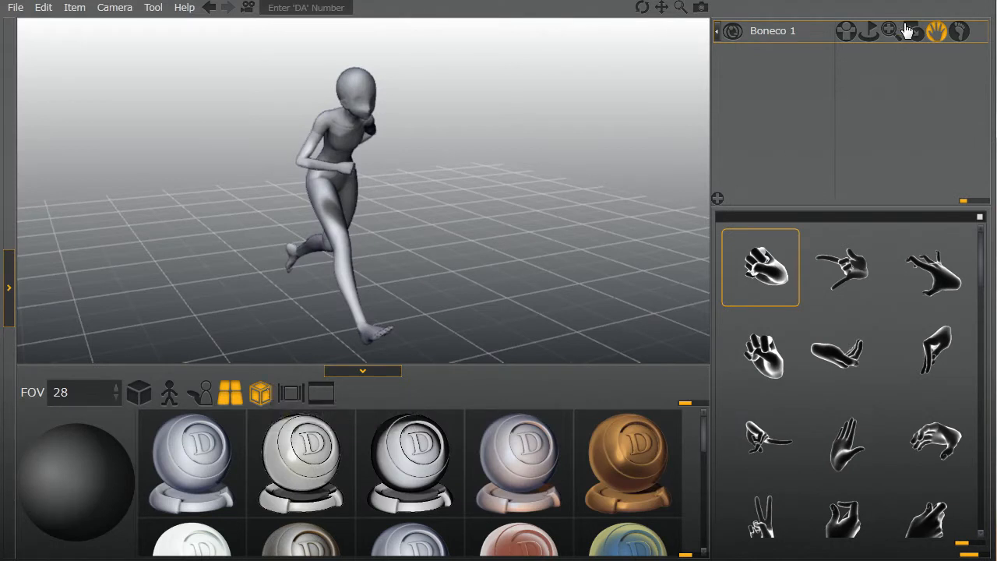
- Switch to Paint Tool SAI and open imagem1.png from the desktop
click(921, 0)
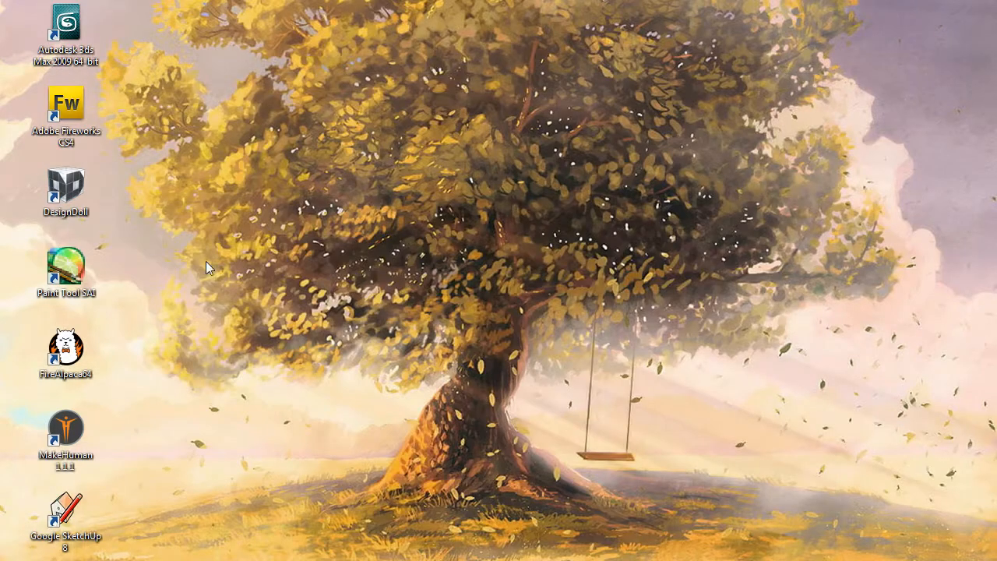
double_click(80, 285)
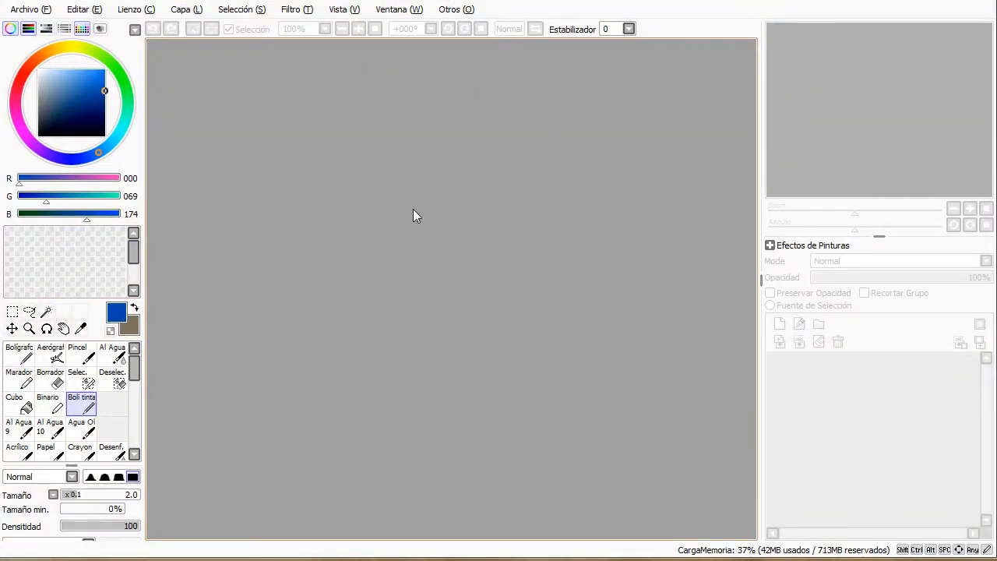
click(31, 9)
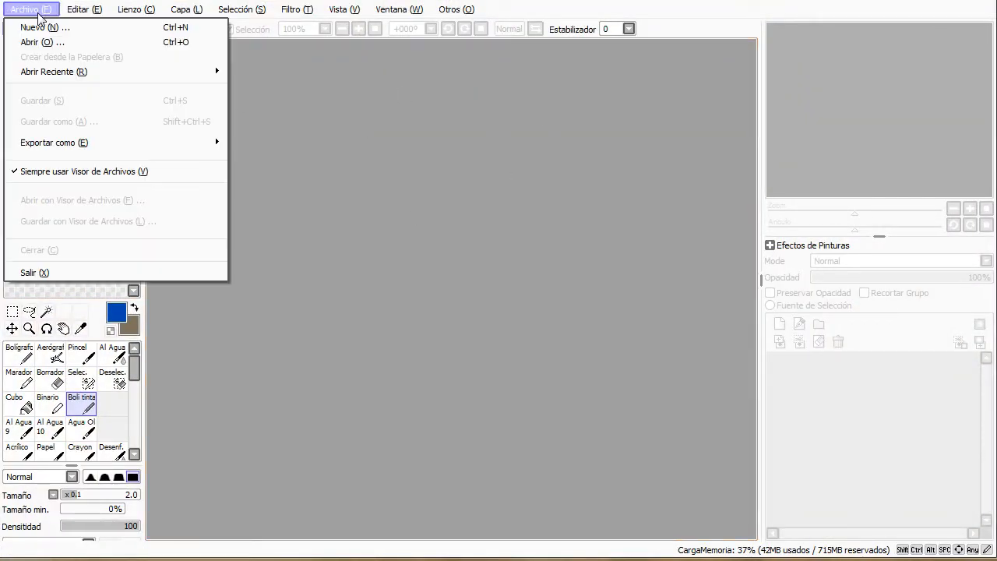
click(44, 43)
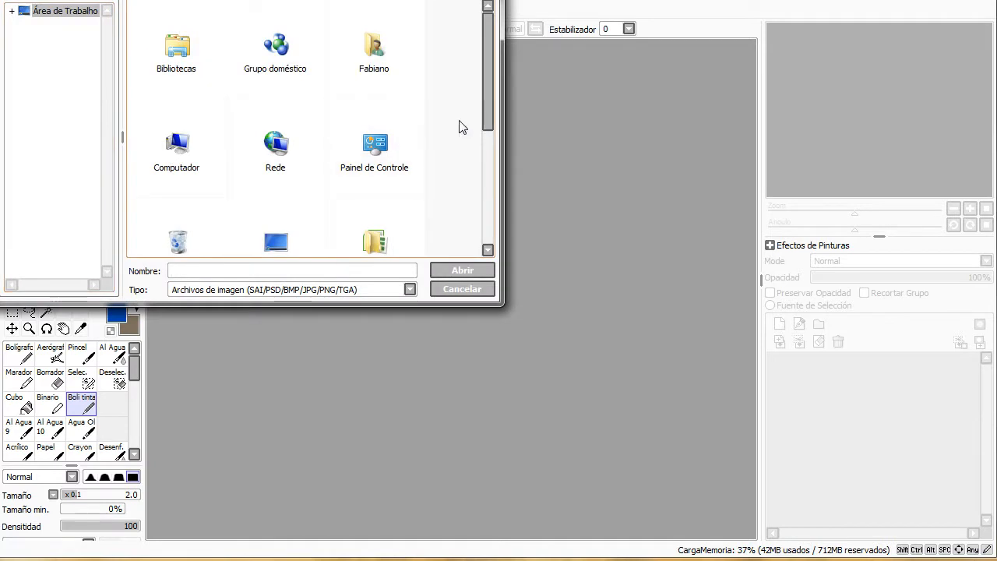
drag(490, 62, 490, 232)
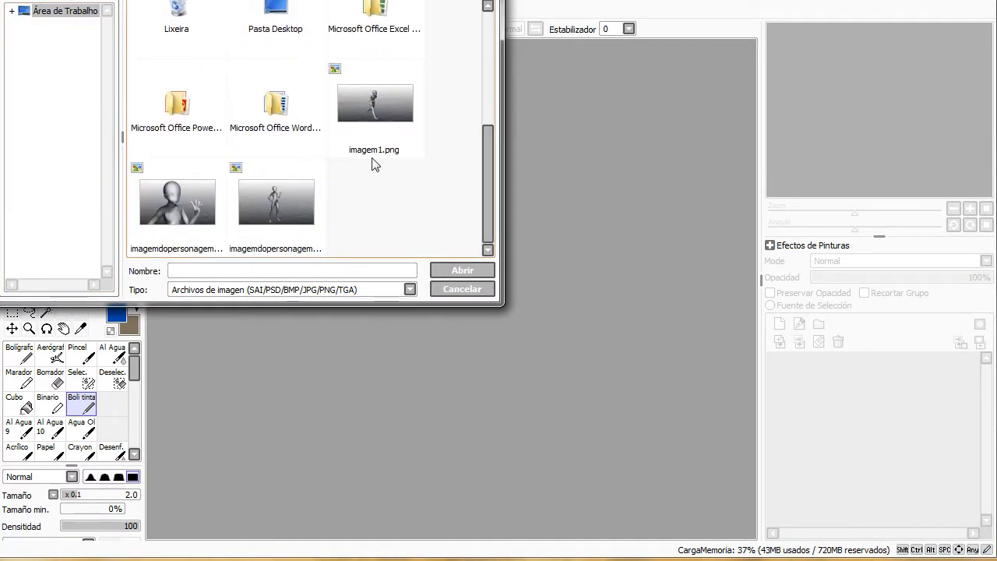
double_click(373, 120)
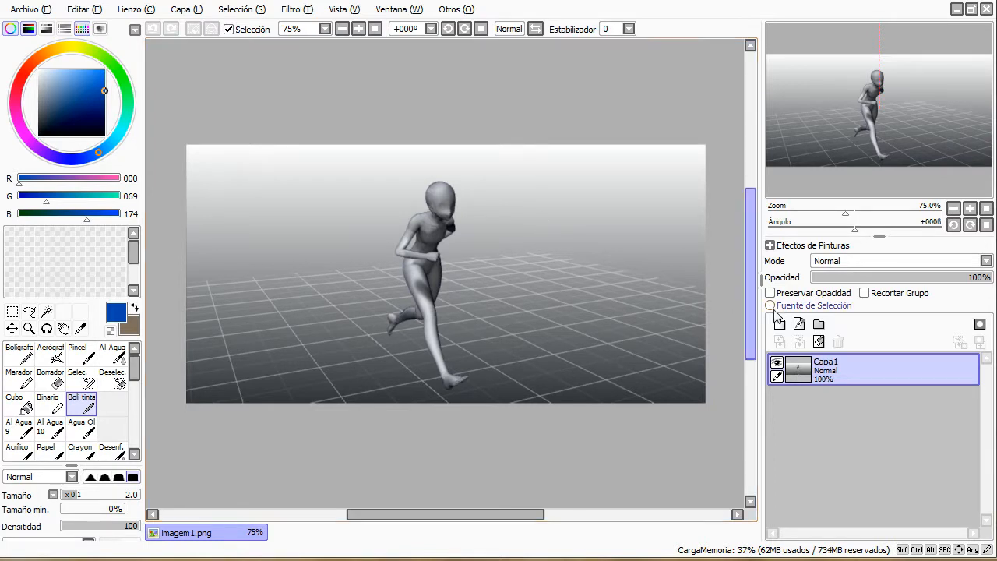
- Lower the image layer's opacity to 34% and add a new layer above it
click(873, 277)
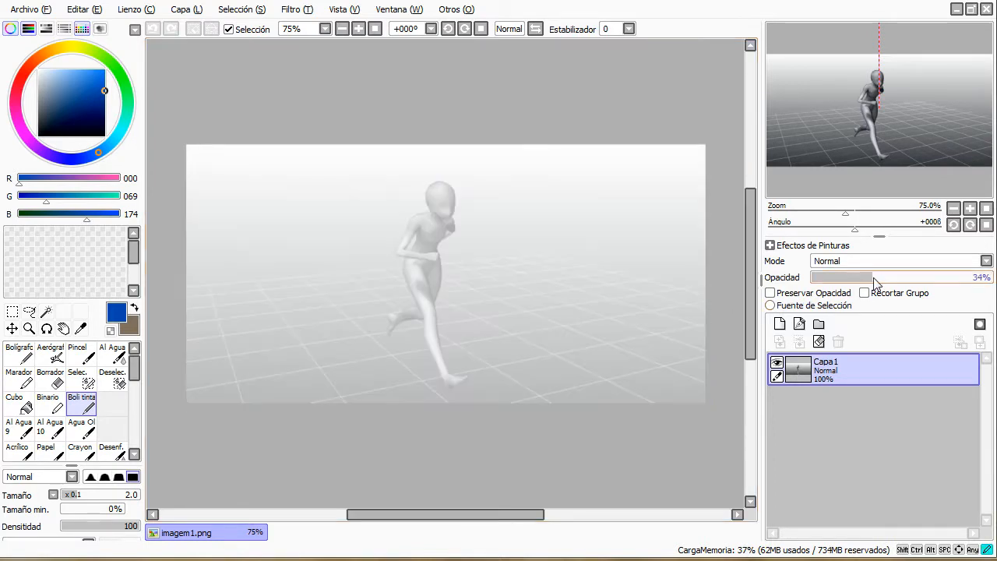
click(780, 323)
- Set the stabilizer to 14 and trace the figure's head, face line, arms and torso in blue on the new layer
scroll(440, 208, up, 3)
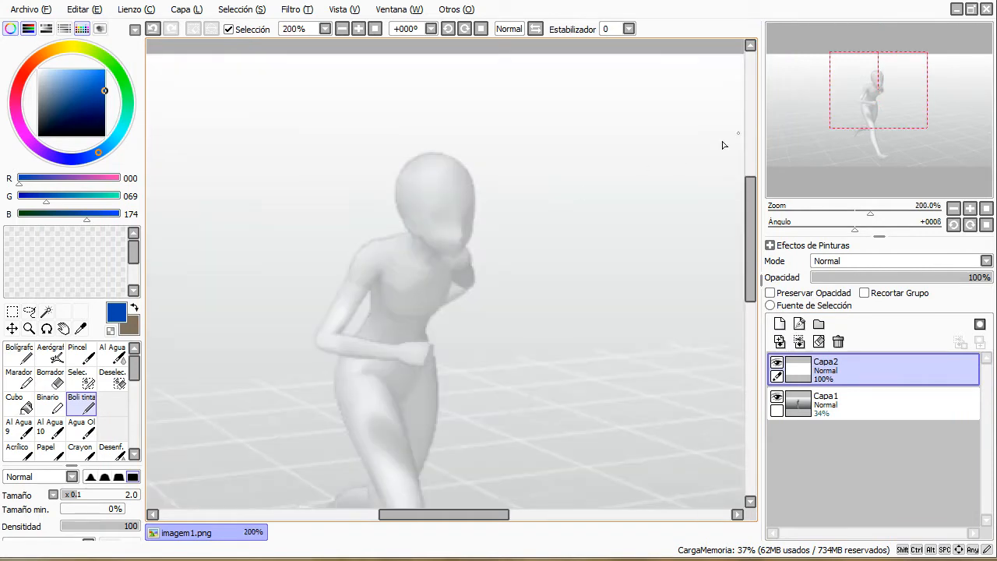
drag(827, 109, 833, 124)
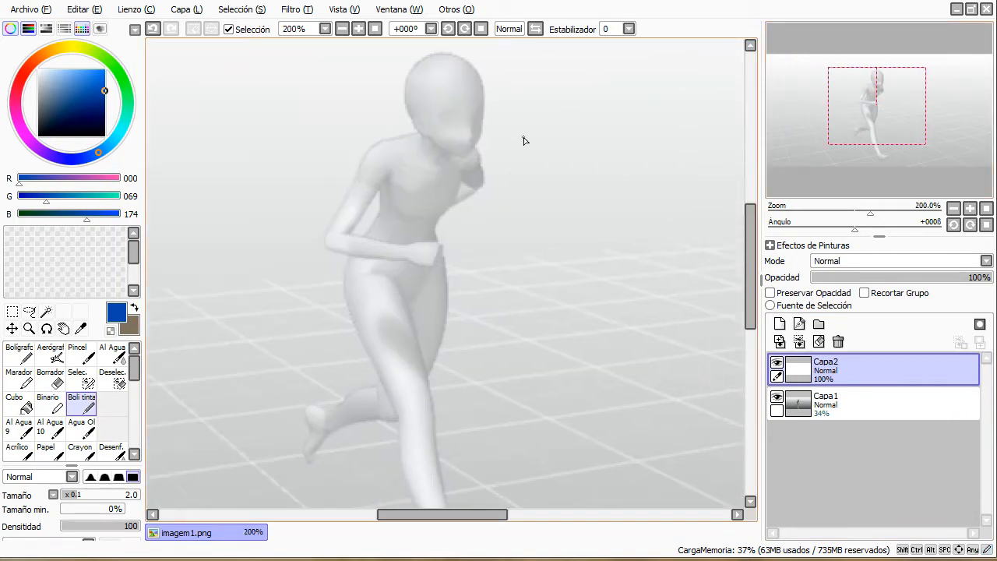
scroll(377, 41, up, 2)
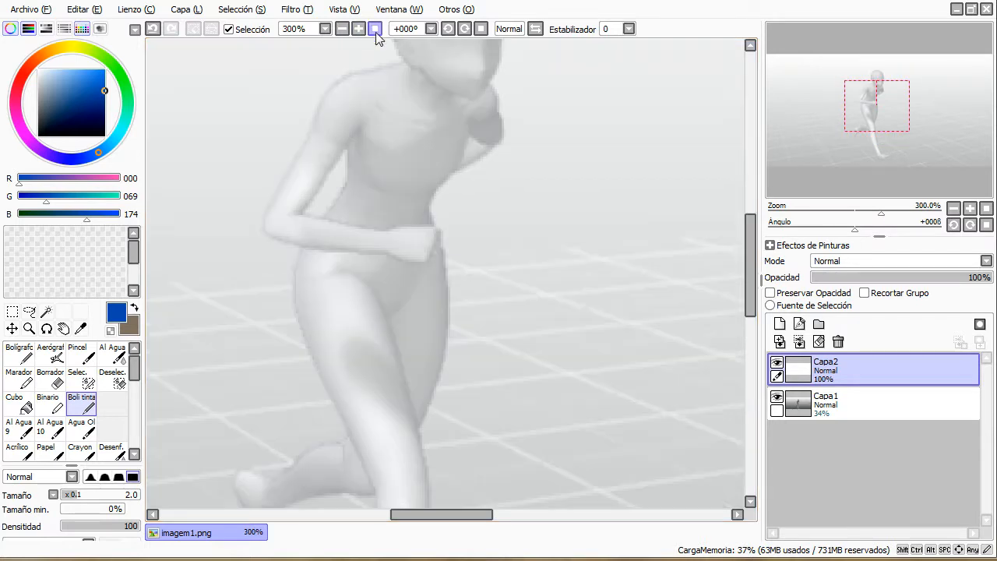
click(613, 30)
click(608, 207)
mouse_move(488, 64)
mouse_down()
mouse_move(508, 204)
mouse_move(527, 117)
mouse_move(518, 195)
mouse_move(448, 183)
mouse_up()
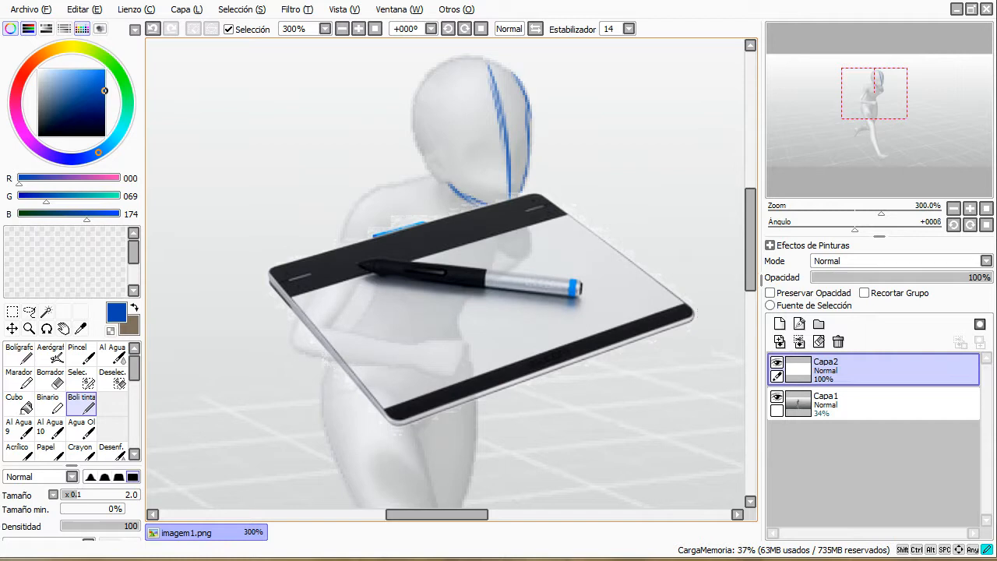
mouse_move(525, 83)
mouse_down()
mouse_move(488, 58)
mouse_move(415, 125)
mouse_move(438, 181)
mouse_move(380, 191)
mouse_move(294, 343)
mouse_move(405, 364)
mouse_move(465, 341)
mouse_up()
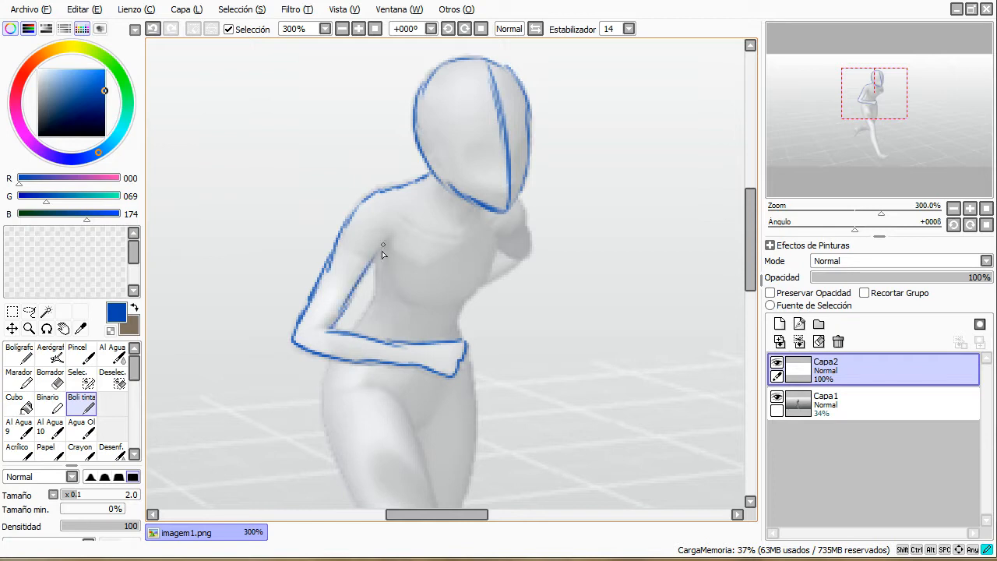
drag(499, 243, 466, 312)
drag(398, 302, 453, 304)
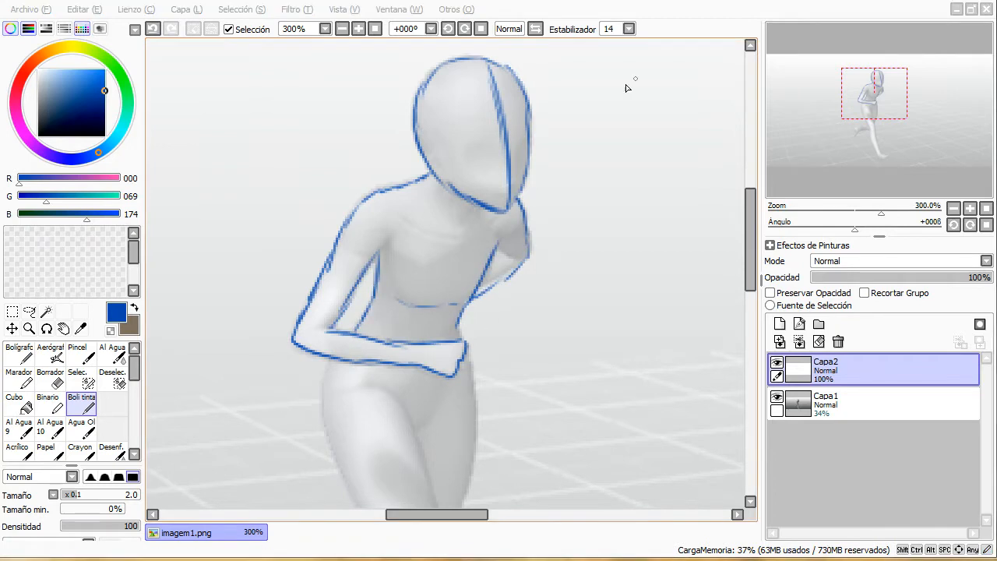
- Trace the figure's hips, the outer contours of both thighs and the crotch lines in blue on Capa2
drag(871, 107, 868, 122)
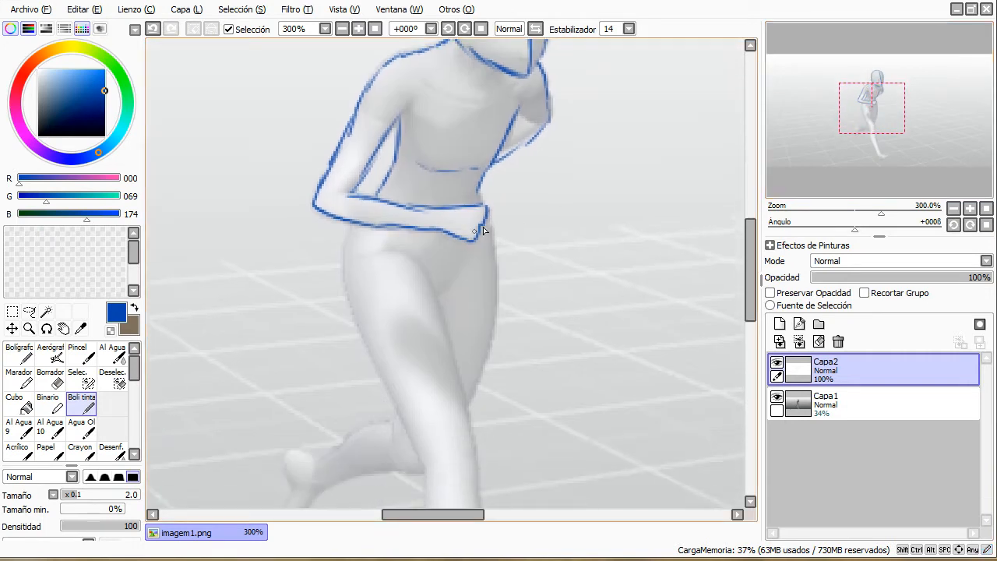
mouse_move(486, 212)
mouse_down()
mouse_move(500, 269)
mouse_move(468, 411)
mouse_up()
mouse_move(353, 222)
mouse_down()
mouse_move(346, 272)
mouse_move(425, 473)
mouse_up()
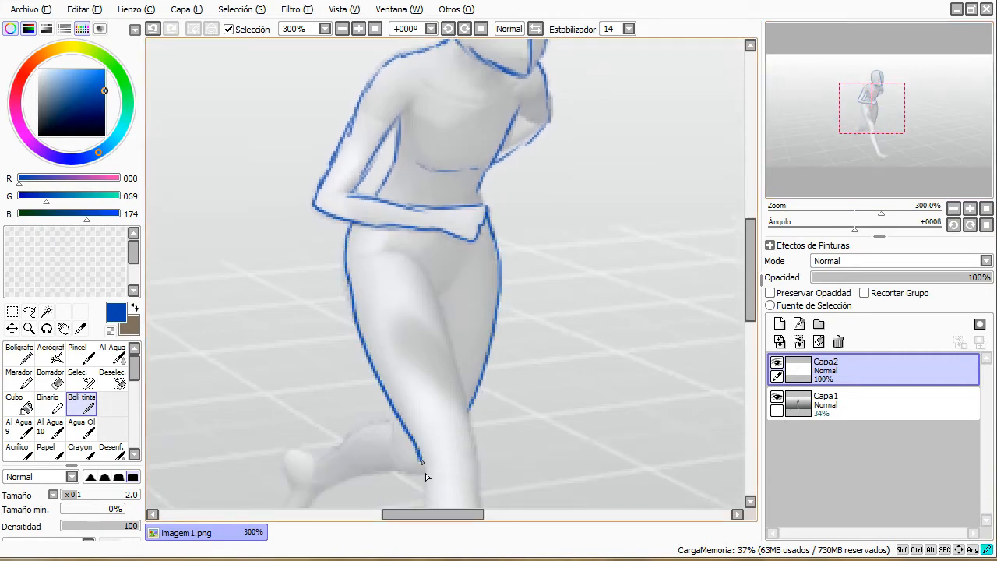
drag(437, 297, 459, 267)
drag(831, 115, 829, 129)
drag(460, 172, 501, 364)
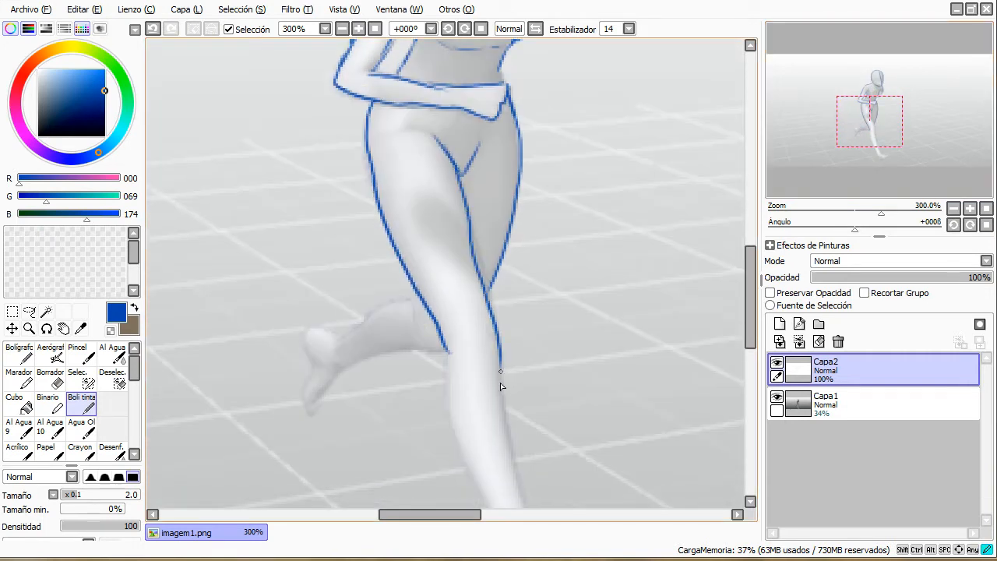
drag(854, 119, 853, 121)
key(ctrl+z)
- Set the stabilizer to S-4 and trace the front leg's inner thigh, knee, lower leg and foot
click(628, 29)
click(616, 265)
drag(471, 144, 518, 359)
drag(826, 167, 824, 180)
mouse_move(472, 195)
mouse_down()
mouse_move(514, 358)
mouse_move(553, 434)
mouse_up()
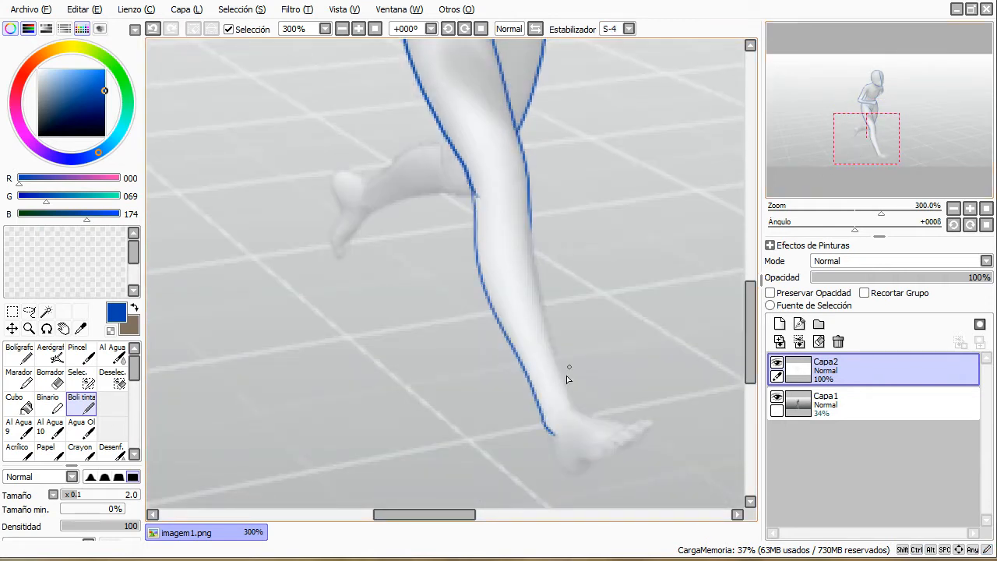
mouse_move(529, 235)
mouse_down()
mouse_move(543, 309)
mouse_move(616, 428)
mouse_move(638, 429)
mouse_up()
mouse_move(550, 434)
mouse_down()
mouse_move(605, 461)
mouse_move(623, 434)
mouse_up()
- Trace the raised back leg's calf and foot, joining the outline to the front leg at the knee
drag(824, 144, 819, 134)
mouse_move(491, 226)
mouse_down()
mouse_move(490, 251)
mouse_move(429, 266)
mouse_up()
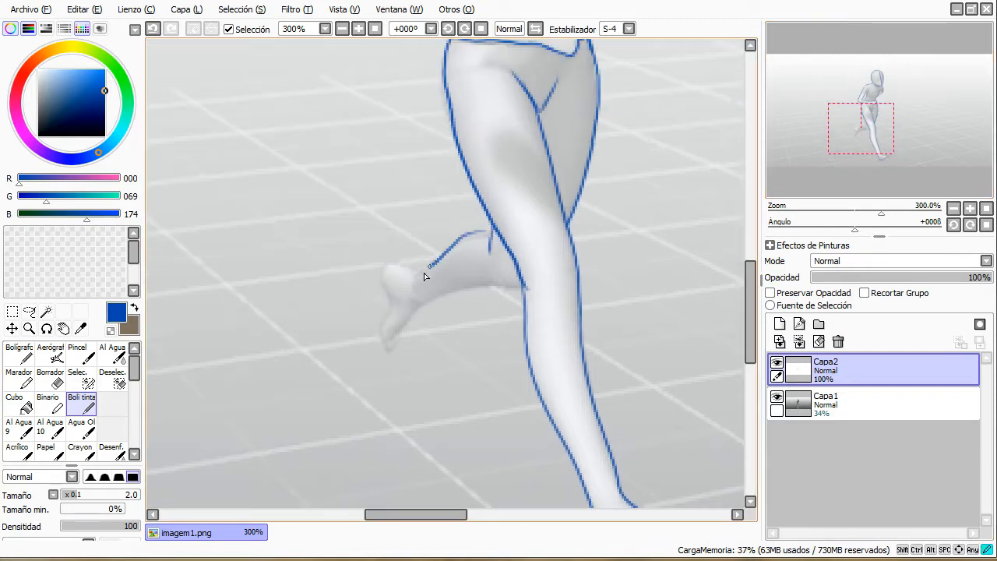
mouse_move(400, 335)
mouse_down()
mouse_move(488, 281)
mouse_move(525, 288)
mouse_up()
- Hide the reference layer Capa1 to examine the traced full figure on white, and show the layer again
scroll(548, 225, down, 3)
drag(693, 162, 624, 218)
scroll(624, 218, up, 1)
scroll(624, 218, up, 1)
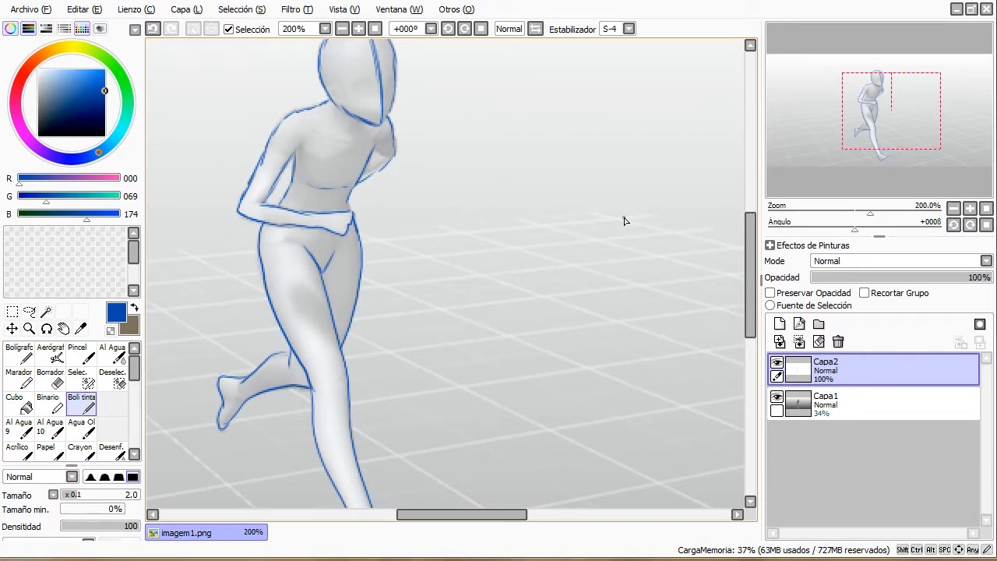
click(777, 396)
scroll(617, 354, down, 1)
click(776, 397)
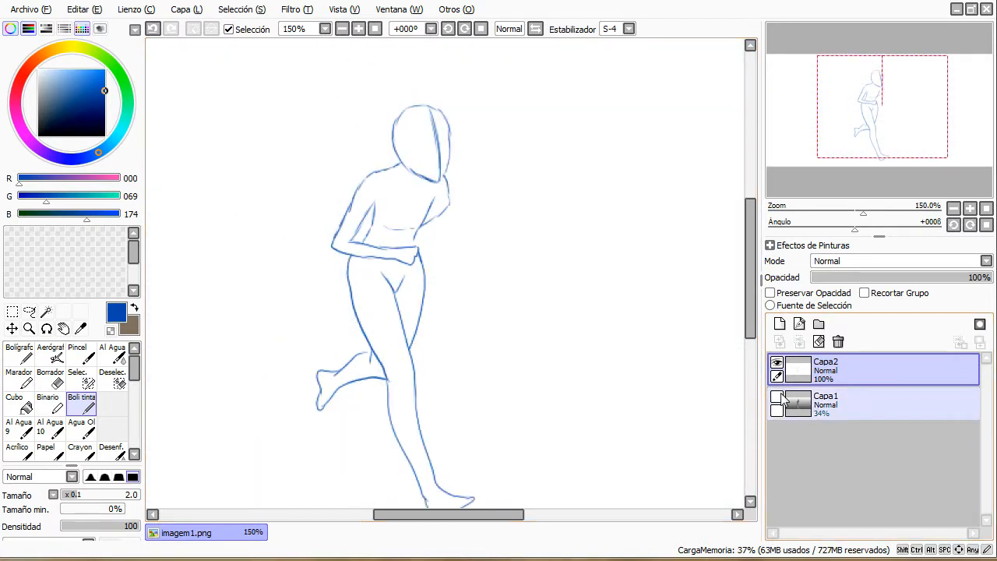
mouse_move(935, 148)
mouse_down()
mouse_move(908, 158)
mouse_move(923, 163)
mouse_up()
click(776, 397)
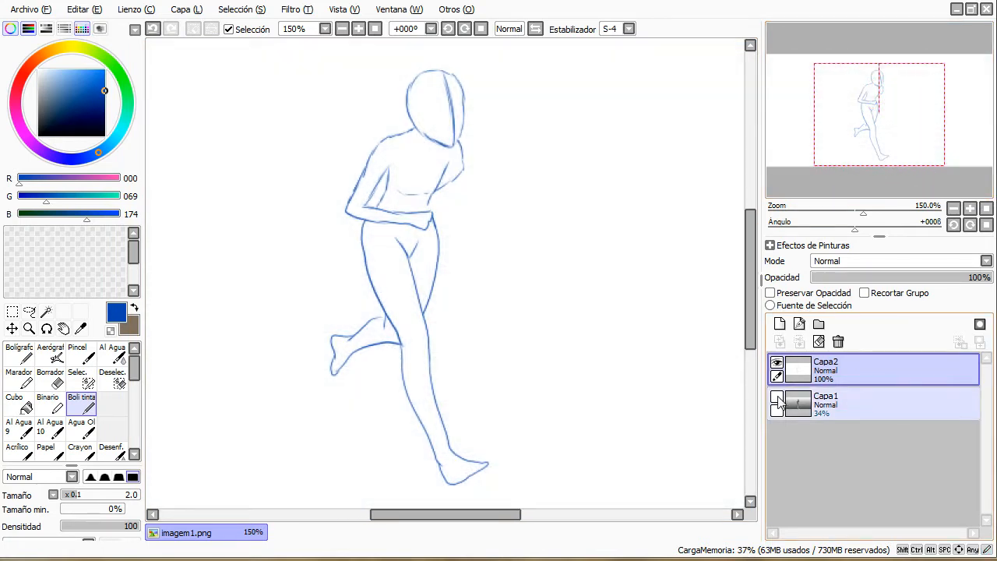
scroll(682, 363, down, 1)
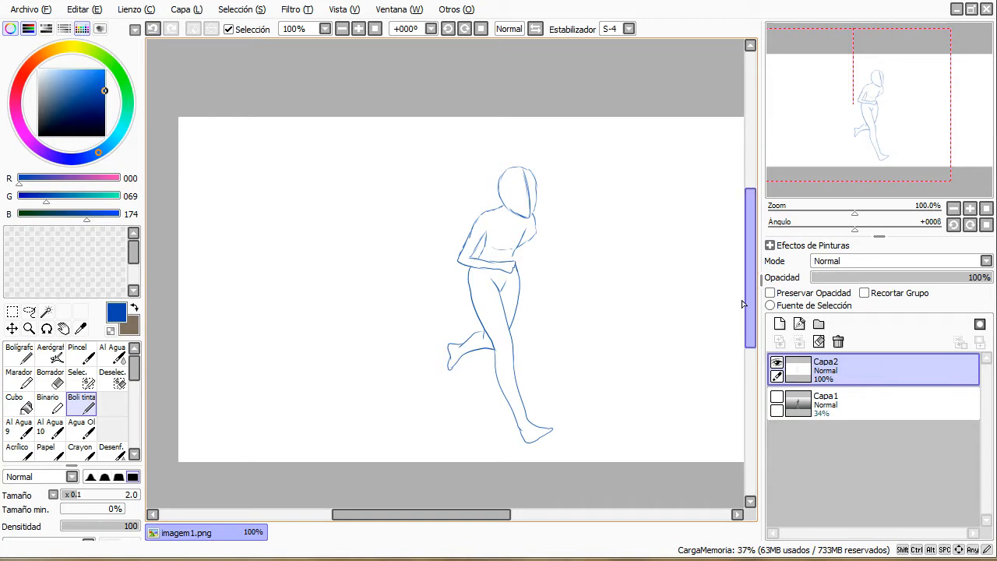
drag(849, 185, 870, 203)
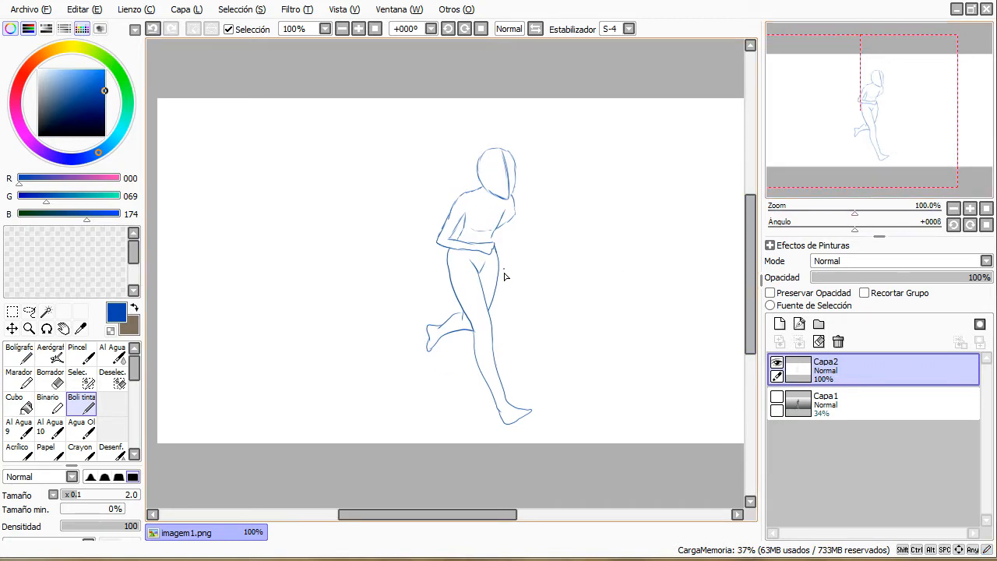
click(776, 397)
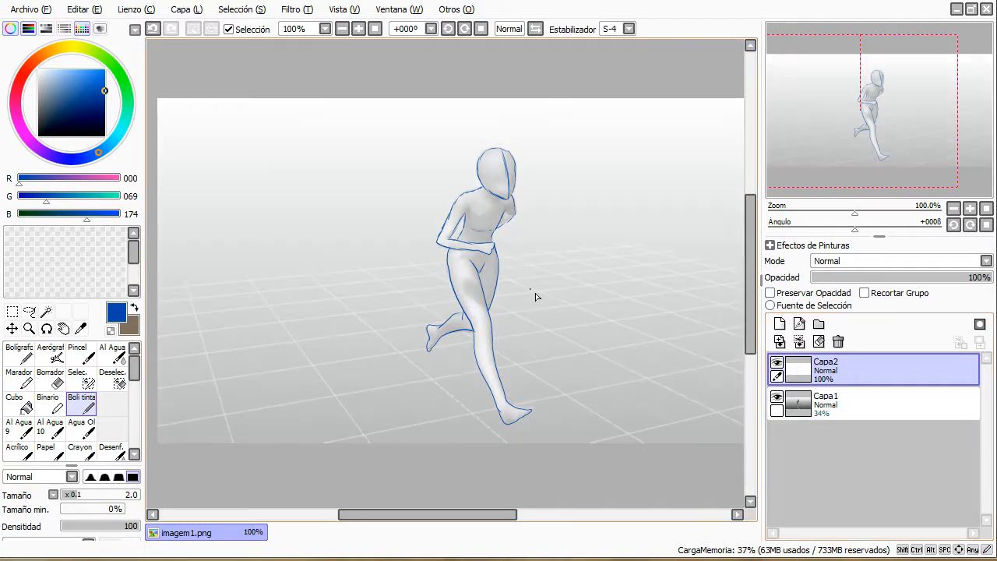
- Draw the neck line below the chin and the two collarbone lines on Capa2
scroll(503, 209, up, 2)
scroll(502, 209, up, 1)
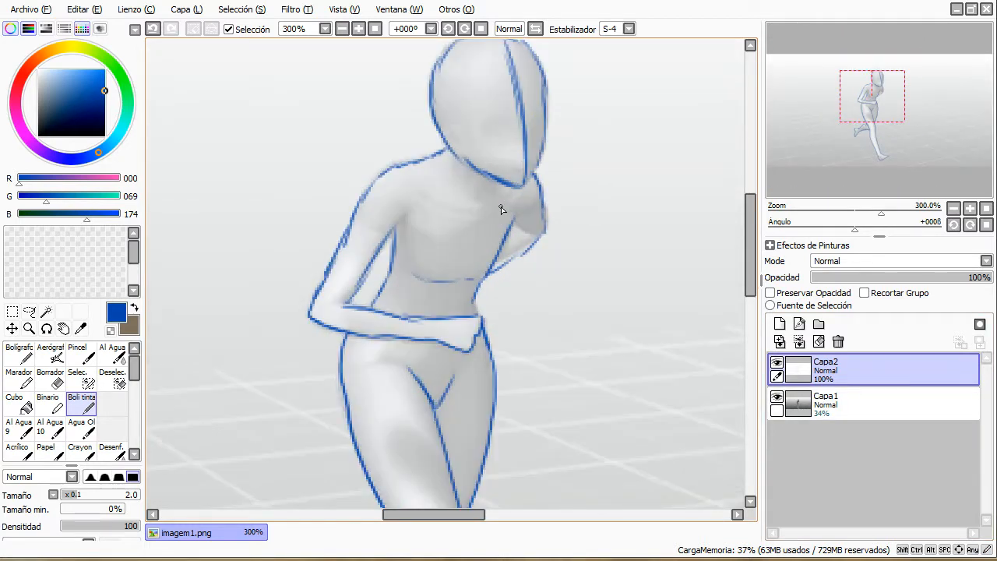
click(359, 28)
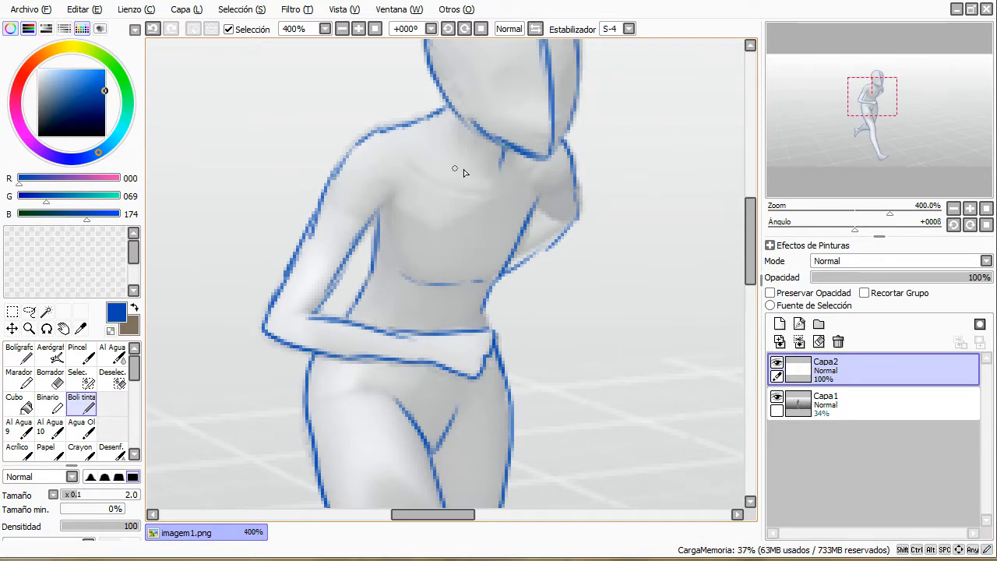
drag(497, 179, 517, 164)
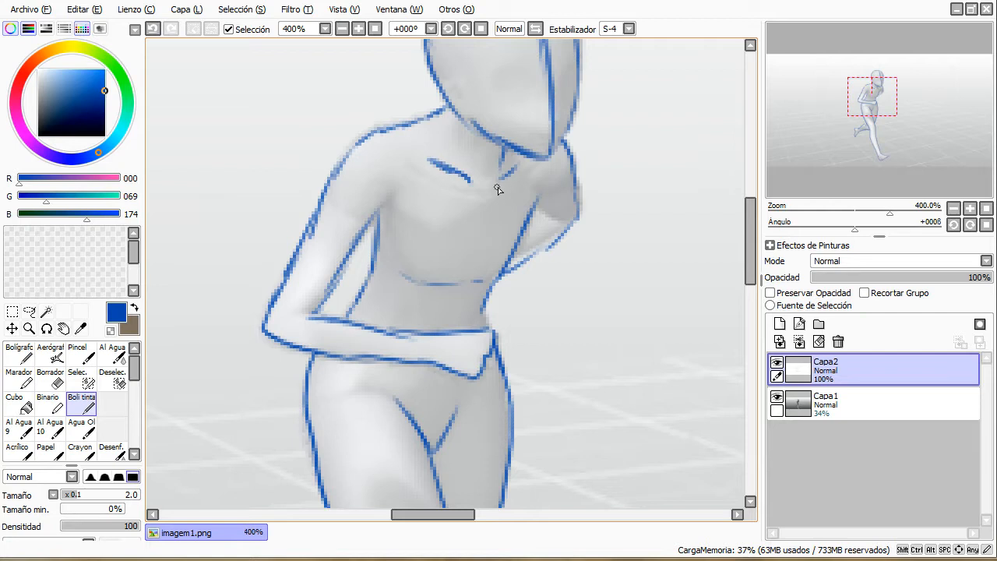
- Hide the reference layer Capa1, make Capa2 the active layer and view the whole line drawing at 150%
click(857, 401)
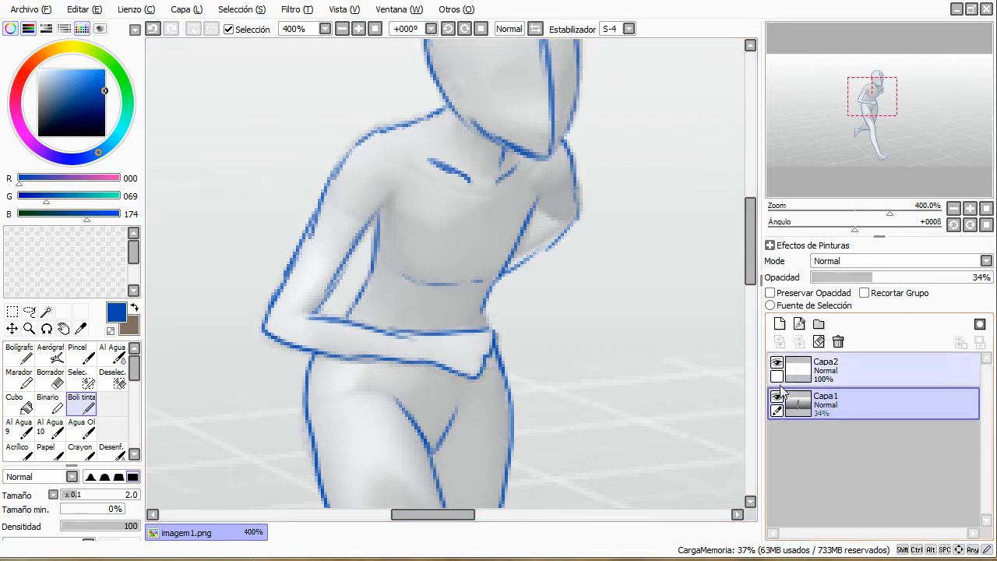
click(777, 397)
click(857, 368)
click(342, 29)
click(341, 29)
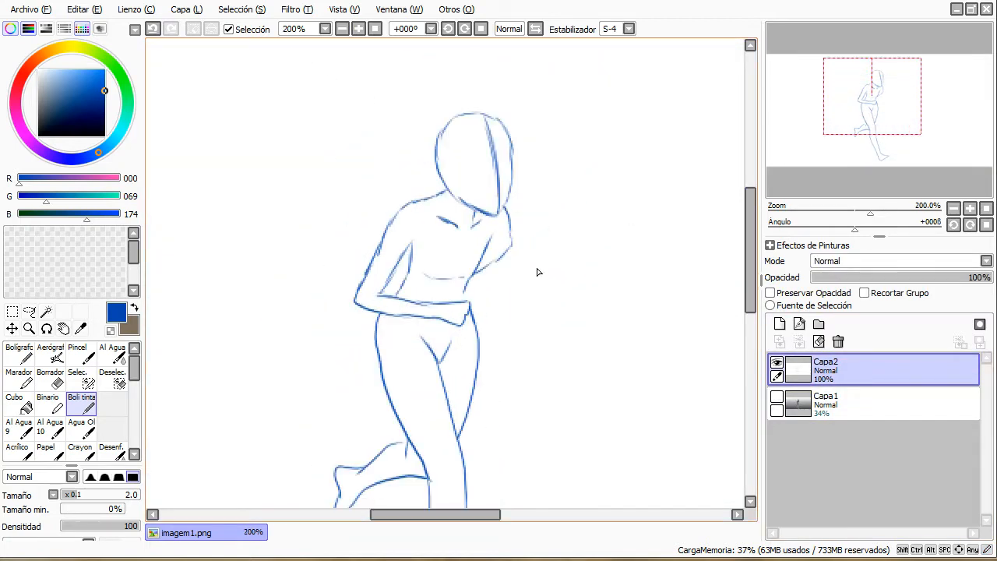
drag(853, 132, 856, 153)
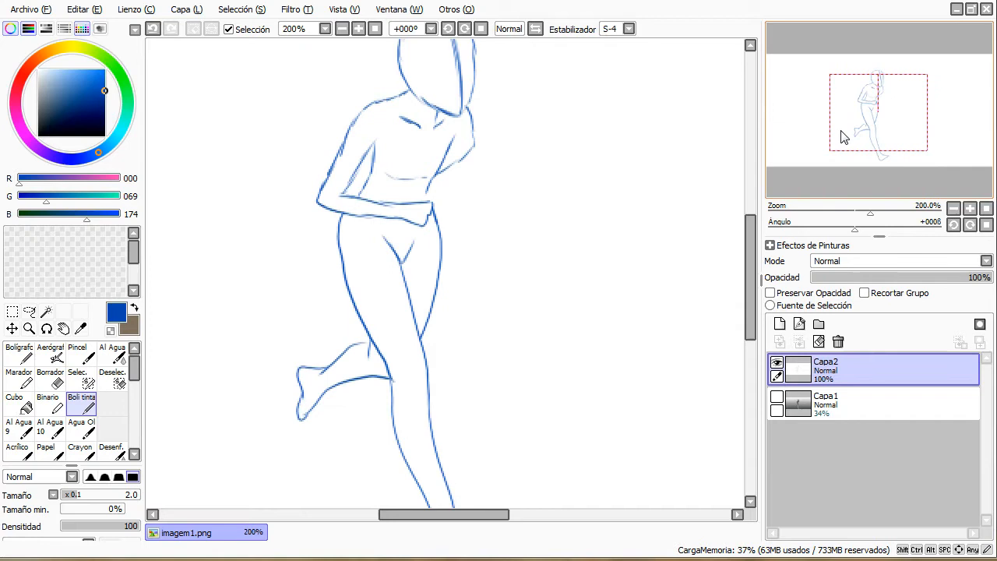
click(341, 29)
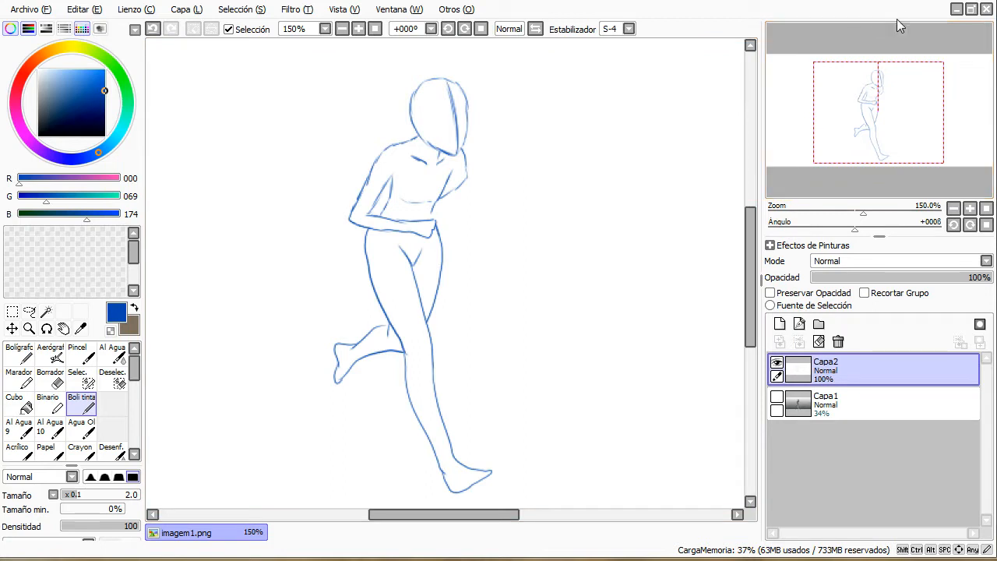
- Switch to DesignDoll and examine the running figure from the front and from an angled side view
click(957, 8)
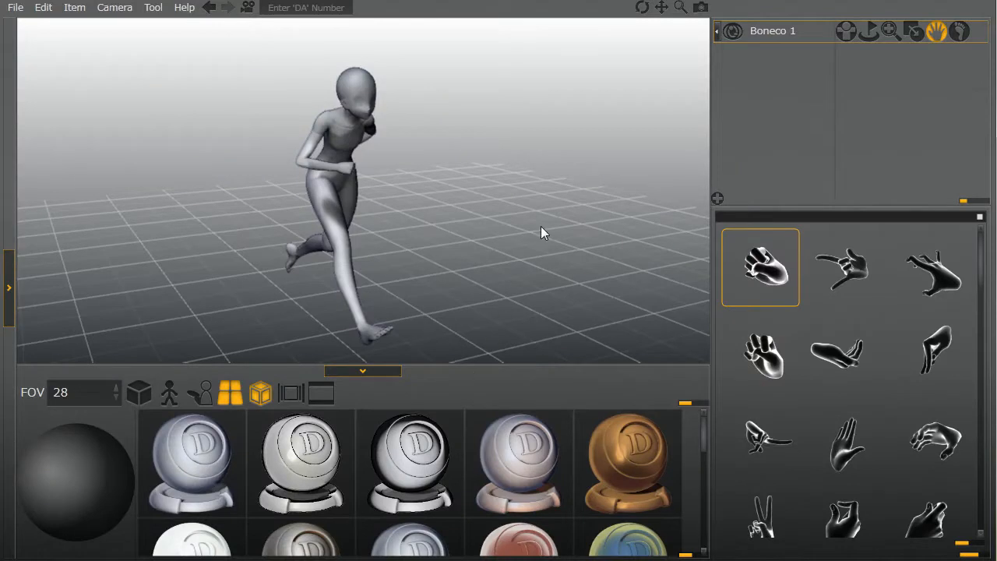
right_drag(541, 226, 437, 201)
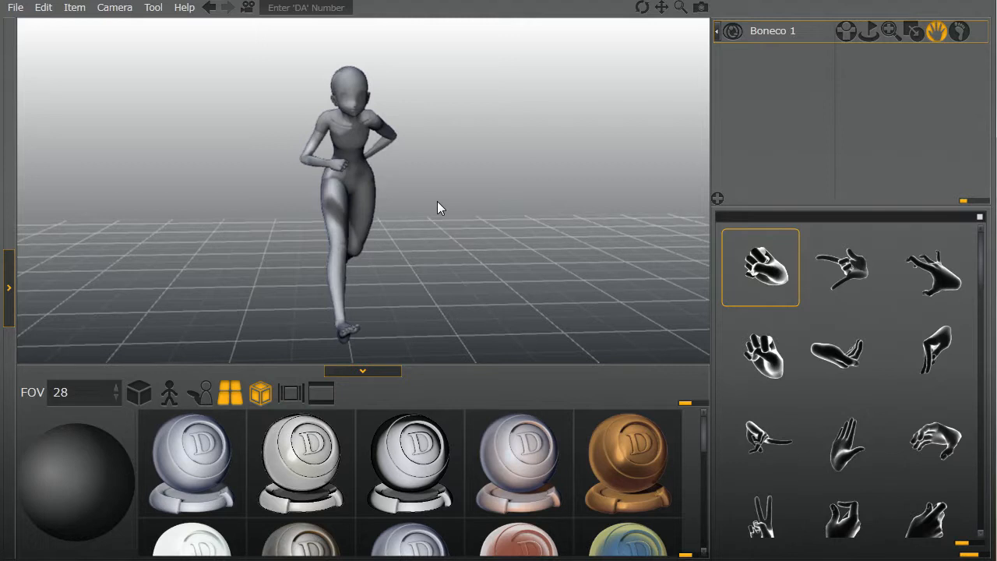
right_drag(345, 224, 400, 231)
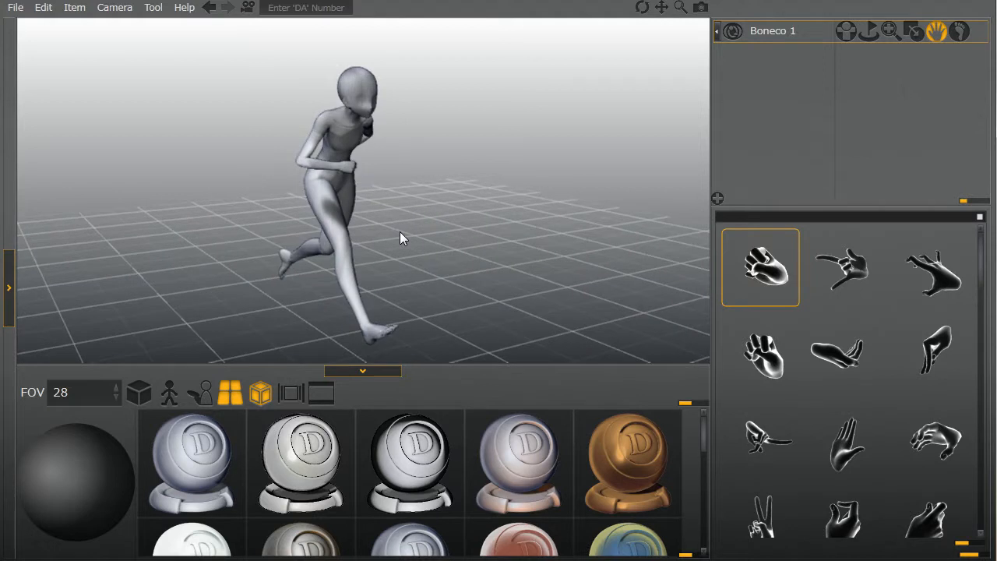
- Examine the figure's head, shoulders and torso up close from the front, and its whole body from the side
scroll(381, 59, up, 6)
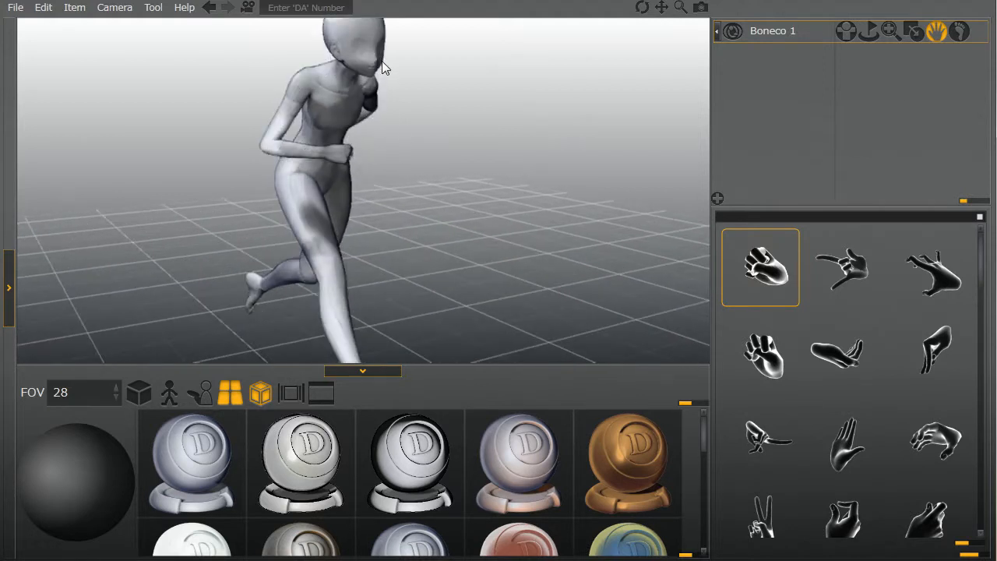
middle_drag(381, 61, 412, 168)
right_drag(412, 168, 353, 183)
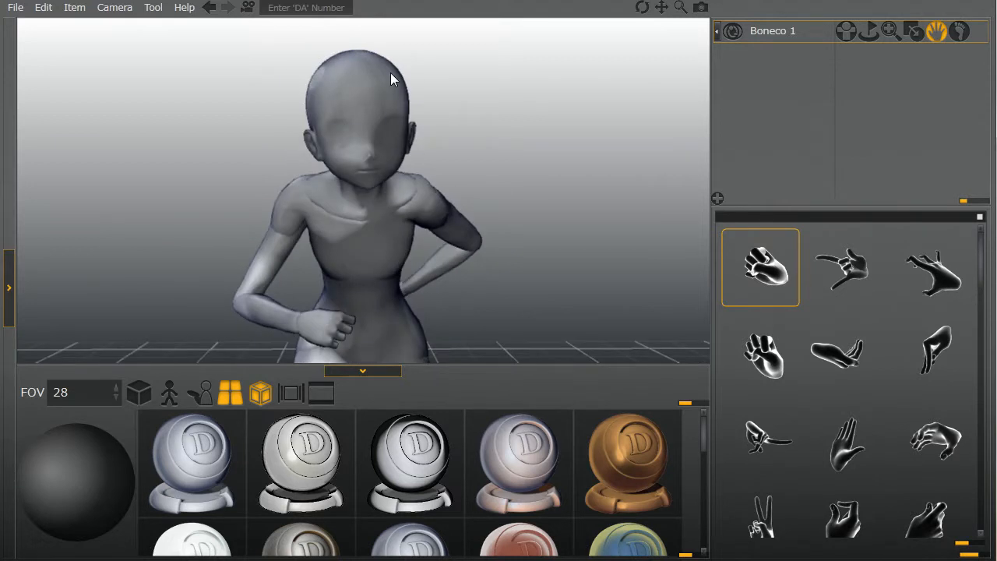
scroll(337, 140, up, 2)
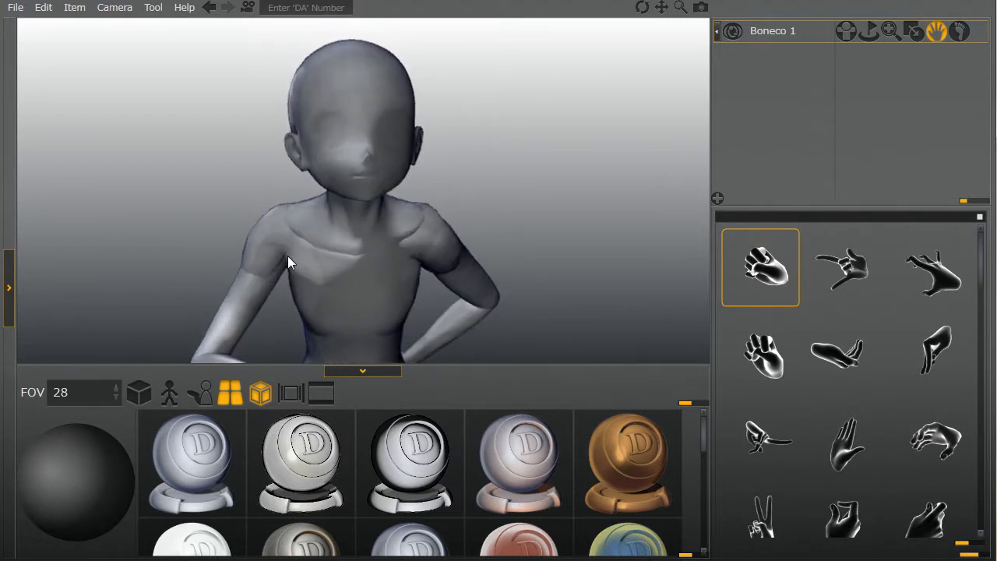
scroll(384, 245, down, 3)
right_drag(376, 139, 455, 199)
scroll(453, 196, up, 3)
middle_drag(352, 193, 341, 150)
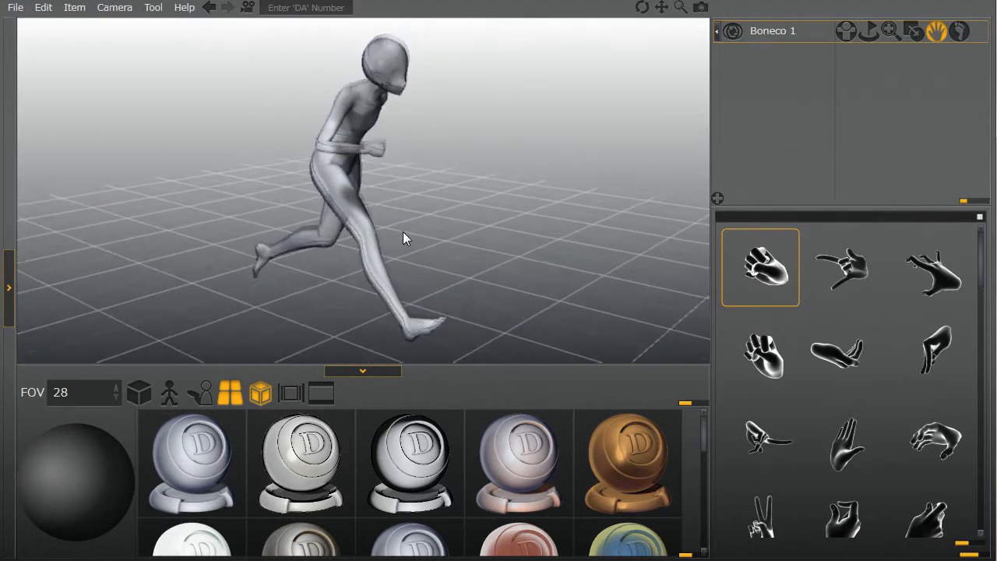
- Examine the whole running pose from both sides and from higher and lower camera angles
right_drag(403, 231, 376, 187)
scroll(388, 133, up, 2)
scroll(387, 133, down, 2)
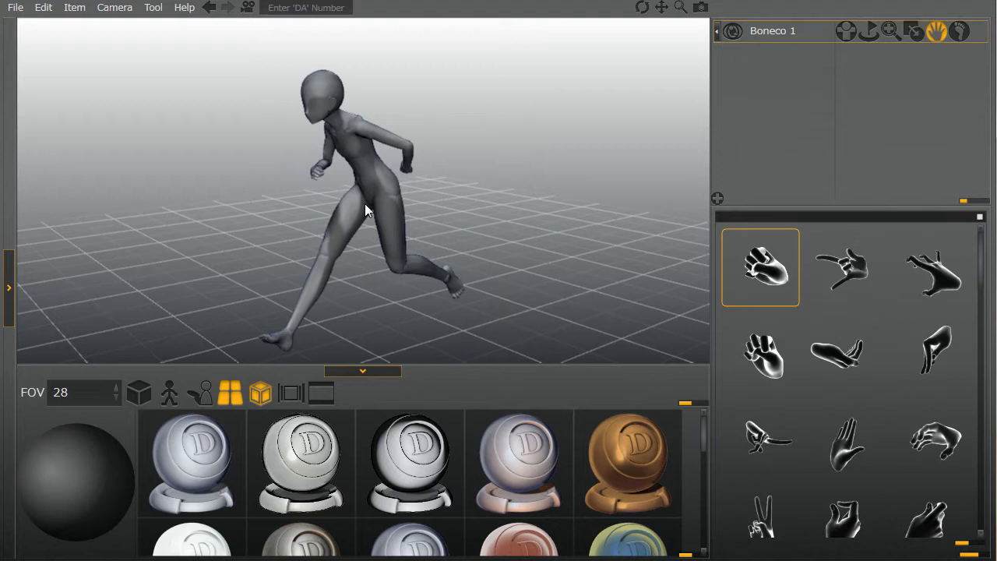
right_drag(283, 205, 459, 209)
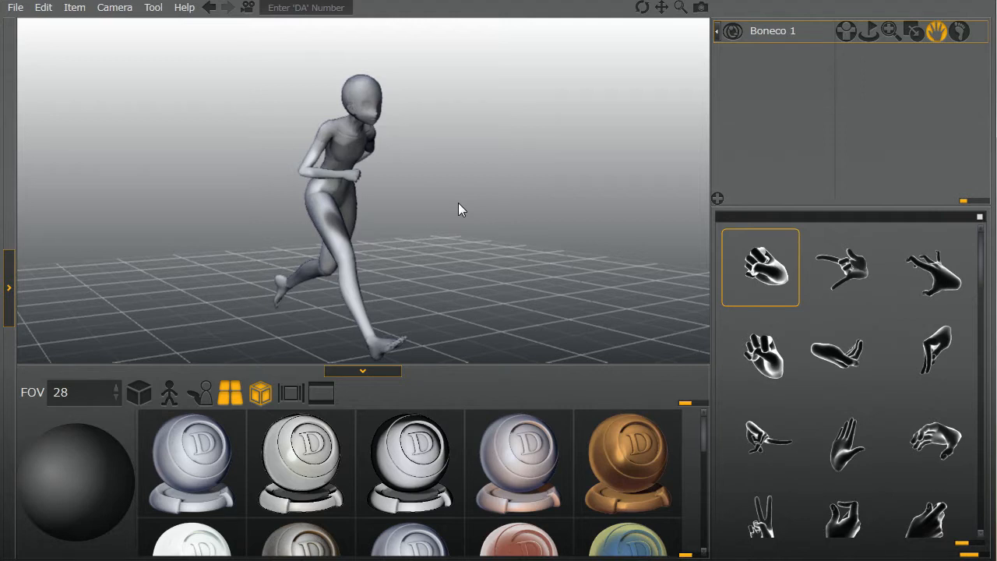
right_drag(459, 210, 480, 226)
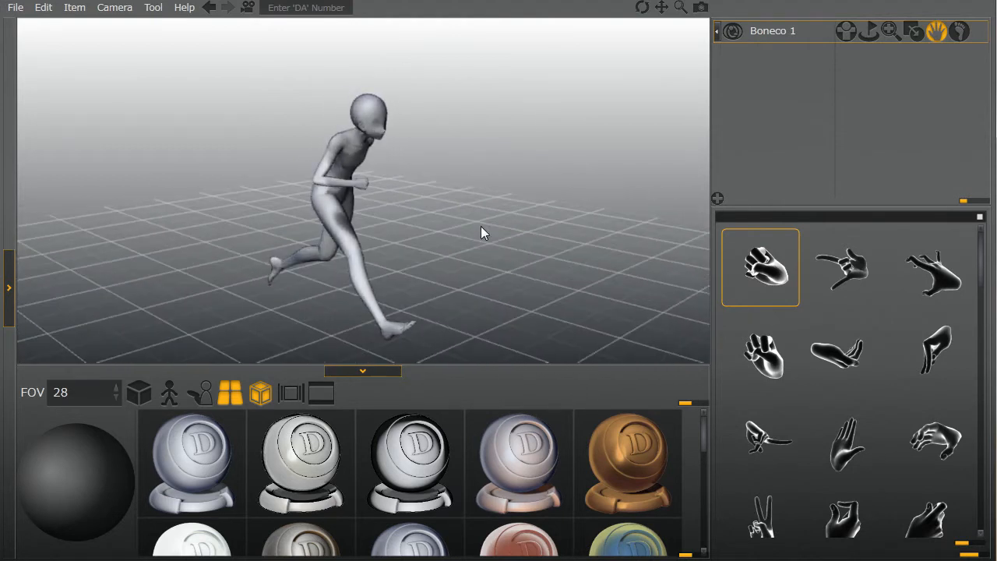
drag(481, 226, 436, 244)
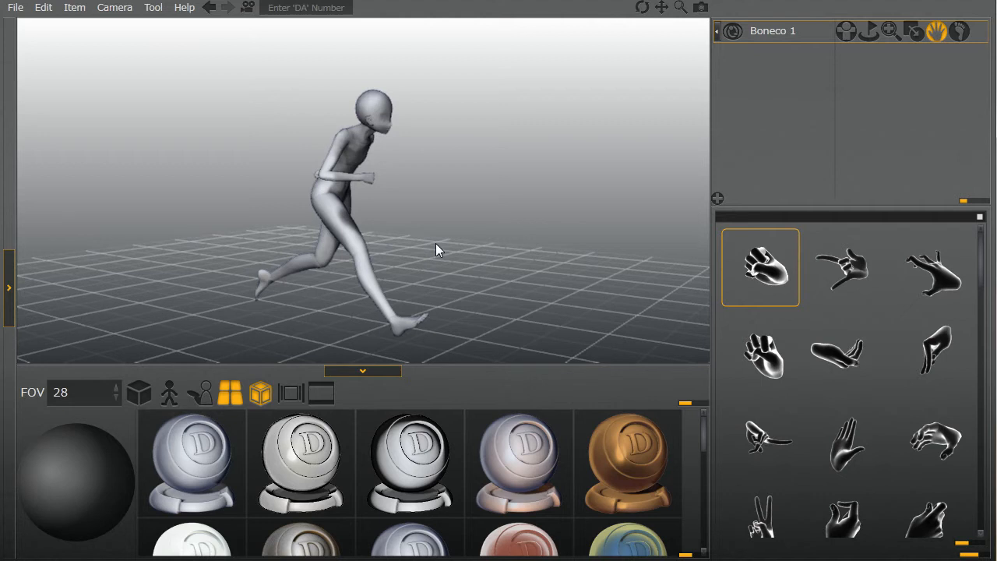
drag(436, 243, 214, 241)
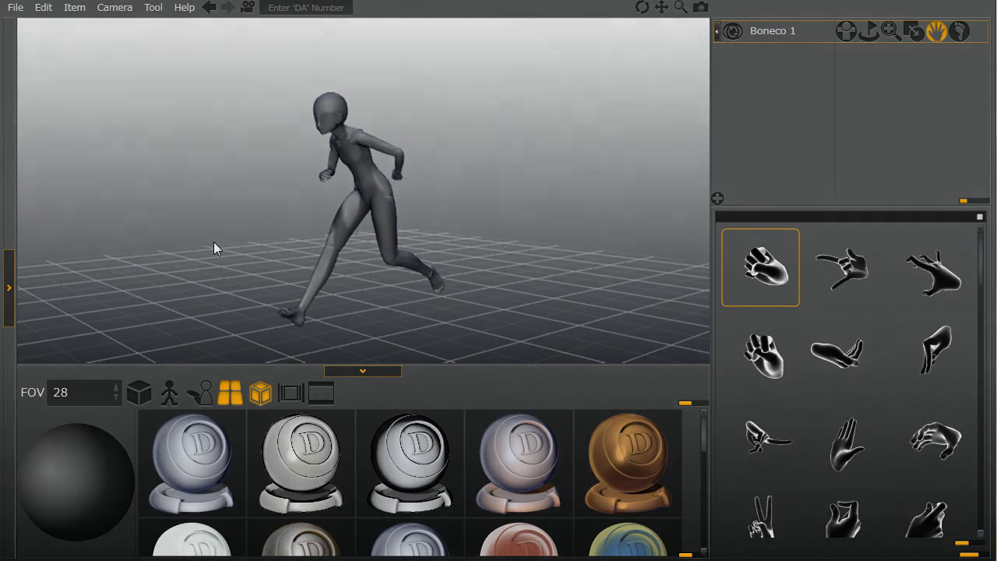
drag(293, 221, 300, 245)
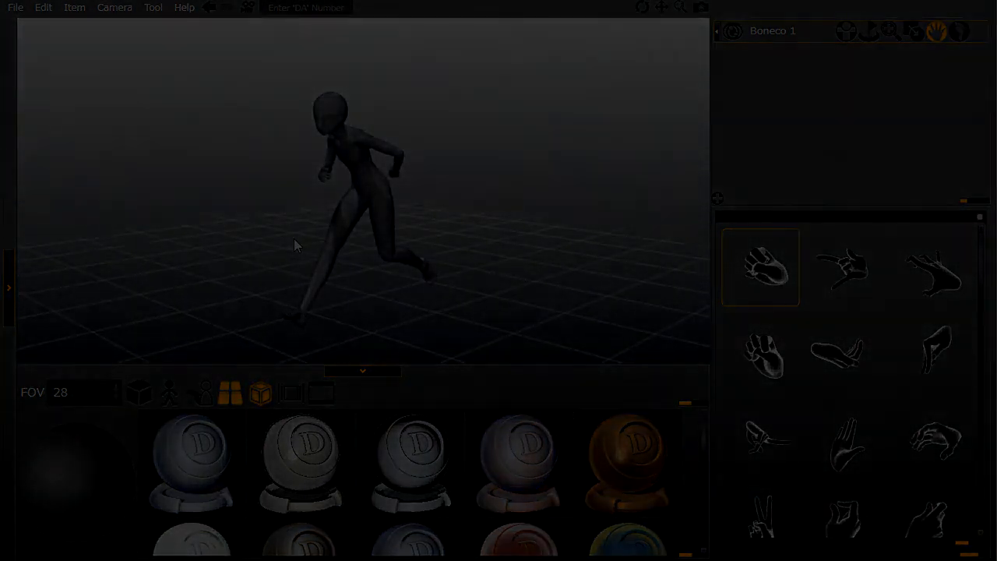